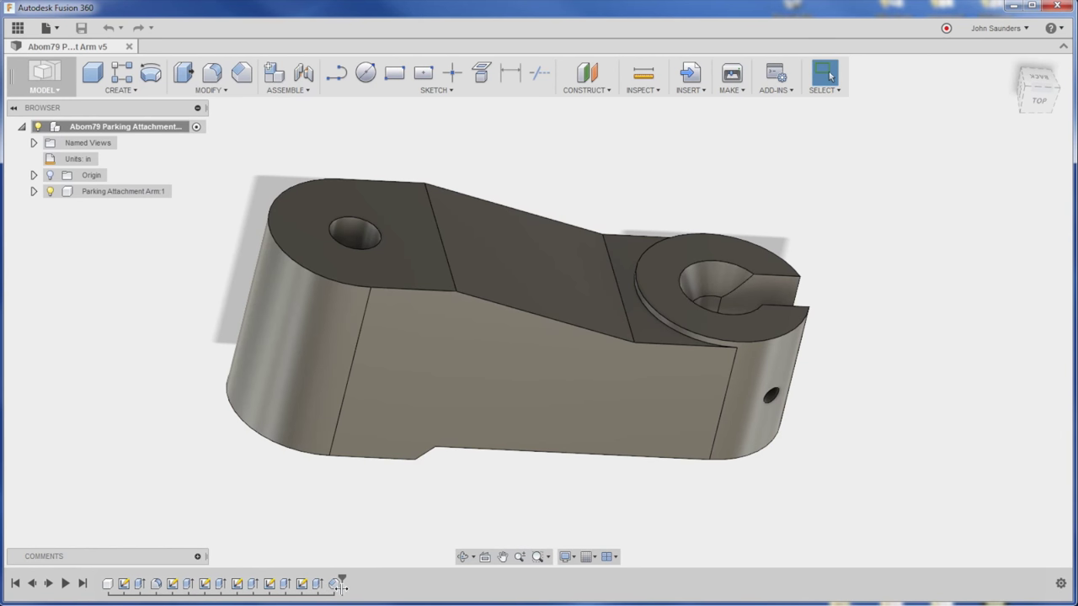
# - Roll the timeline back to the start and open the arm's base profile sketch to review its dimensions
pyautogui.moveTo(341, 583); pyautogui.dragTo(118, 584)
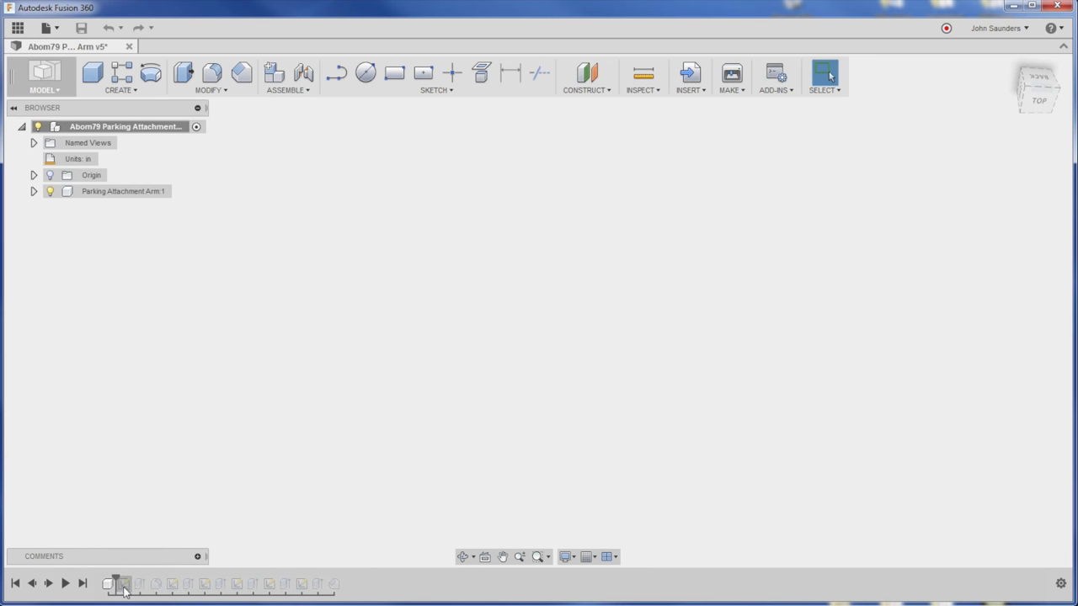
pyautogui.rightClick(122, 584)
pyautogui.click(160, 556)
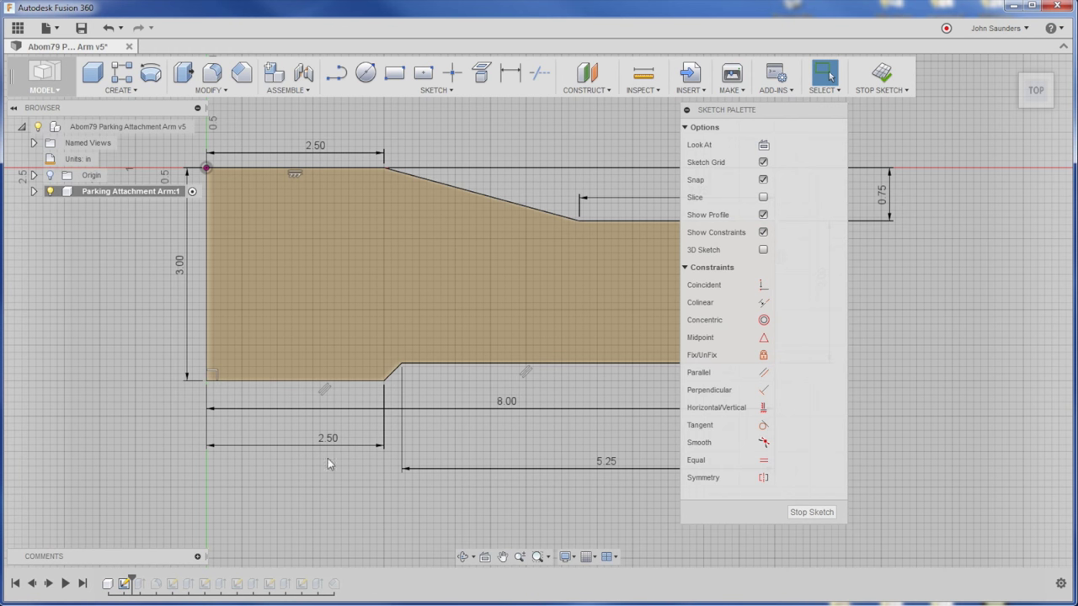
pyautogui.scroll(-1, 392, 440)
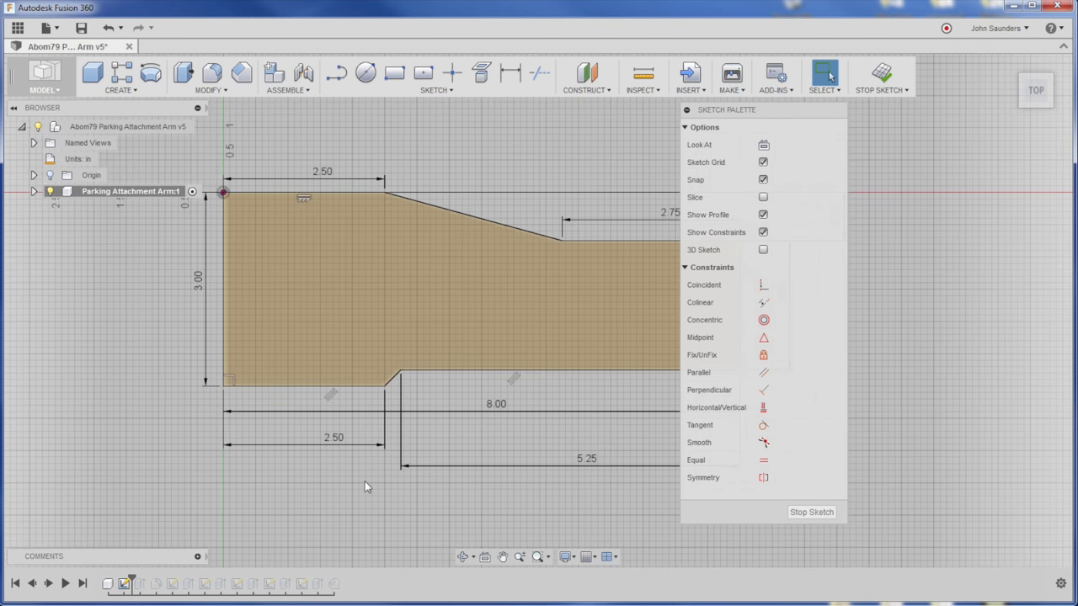
pyautogui.moveTo(364, 482); pyautogui.dragTo(229, 488, button='middle')
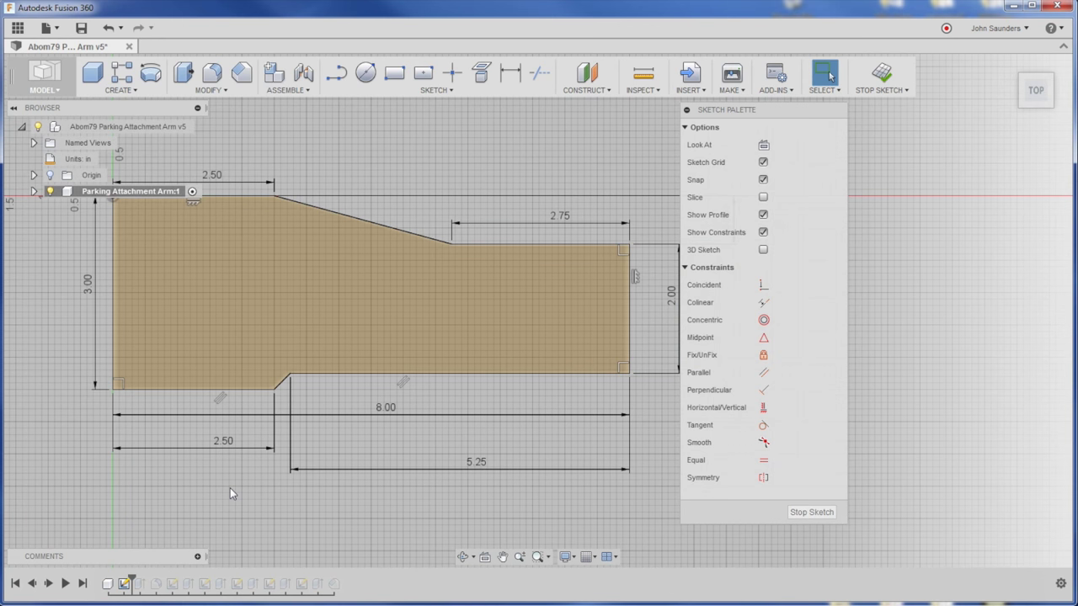
pyautogui.click(880, 84)
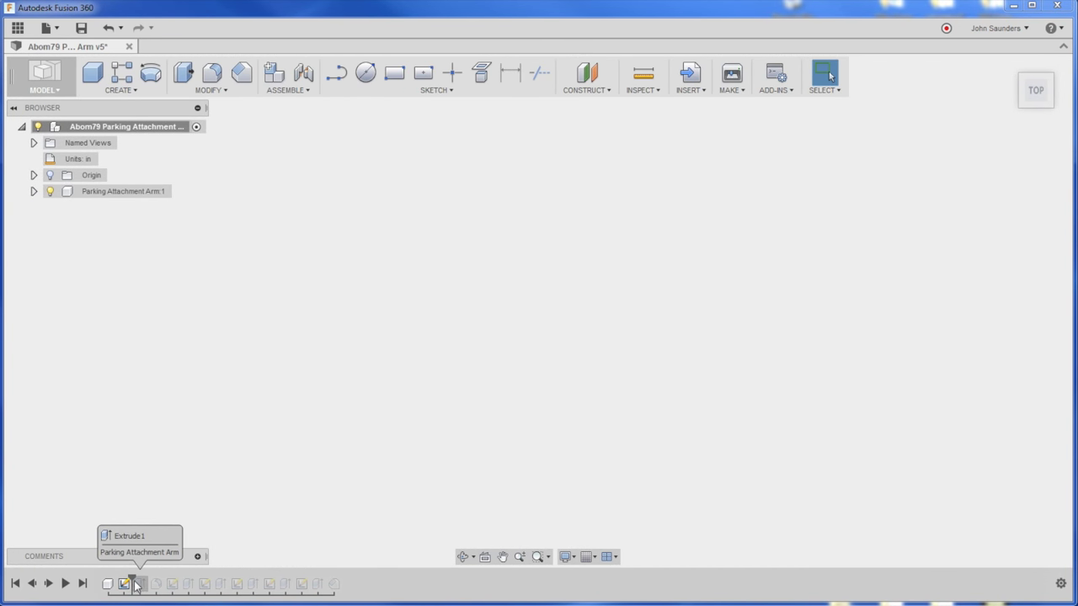
# - Advance the timeline one feature at a time through the body extrusion, the rounded ends and the holes at both ends
pyautogui.moveTo(132, 579); pyautogui.dragTo(148, 579)
pyautogui.keyDown('shift'); pyautogui.moveTo(233, 418); pyautogui.dragTo(194, 536, button='middle'); pyautogui.keyUp('shift')
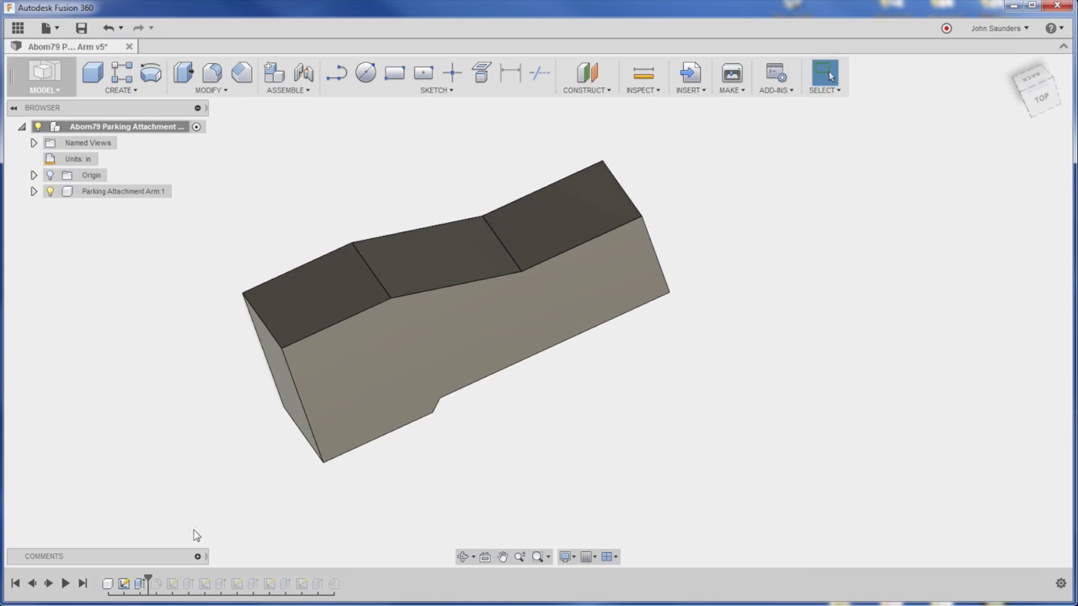
pyautogui.moveTo(148, 591); pyautogui.dragTo(165, 592)
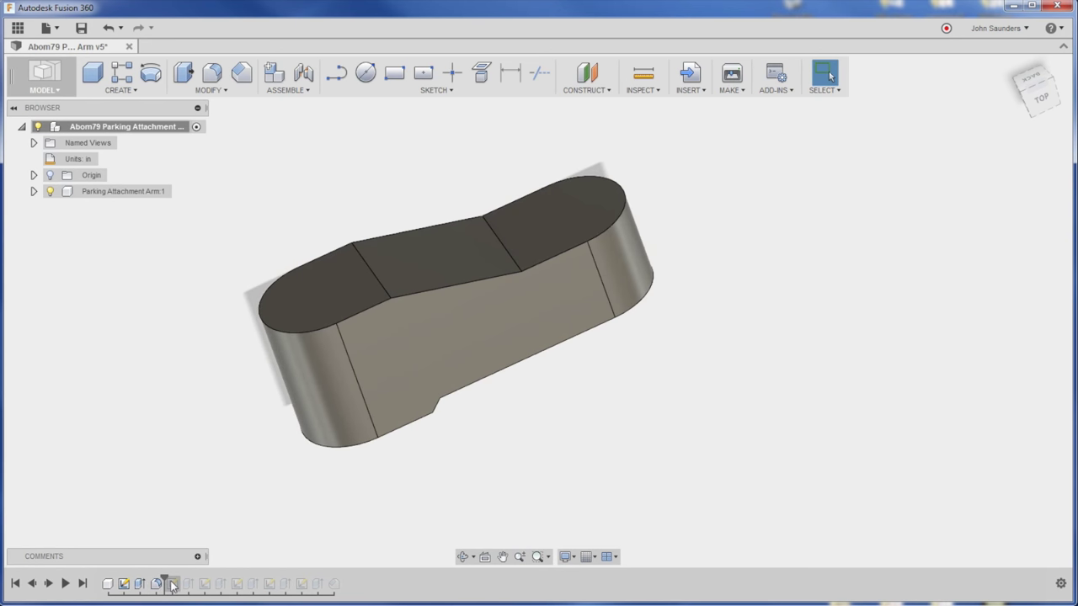
pyautogui.moveTo(169, 587); pyautogui.dragTo(195, 586)
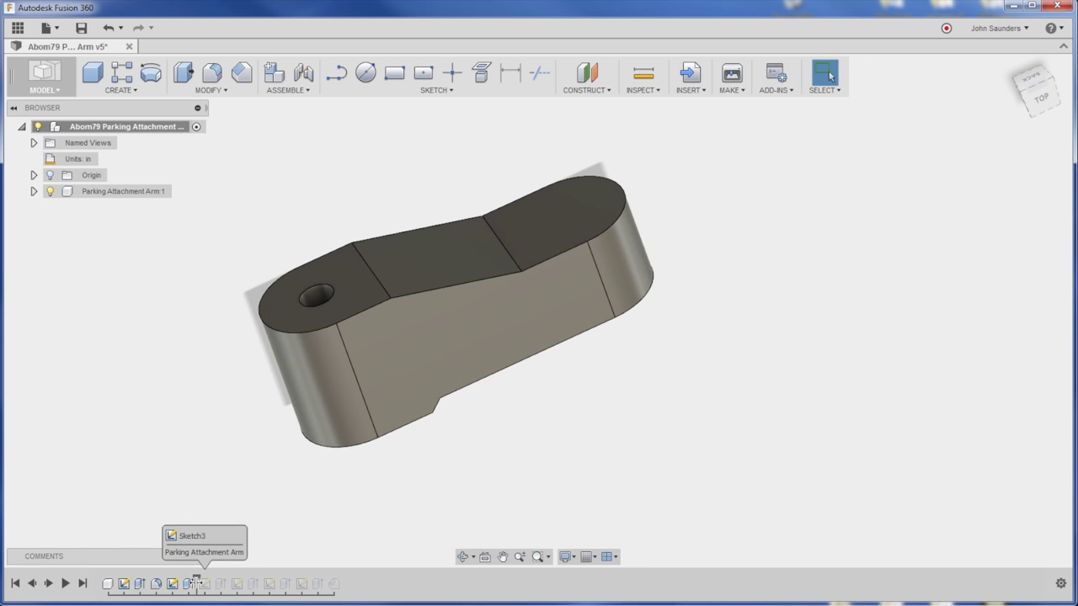
pyautogui.moveTo(199, 581); pyautogui.dragTo(228, 582)
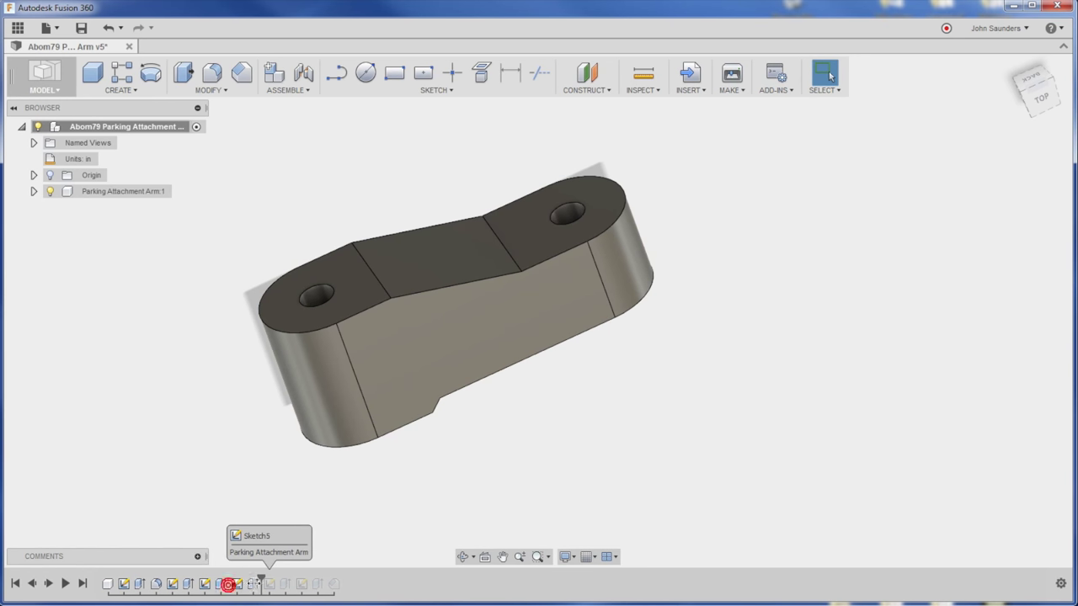
# - Advance the timeline through the round boss, the open slot, the cross hole and the chamfer to the end of the history
pyautogui.moveTo(229, 588); pyautogui.dragTo(258, 588)
pyautogui.click(541, 236)
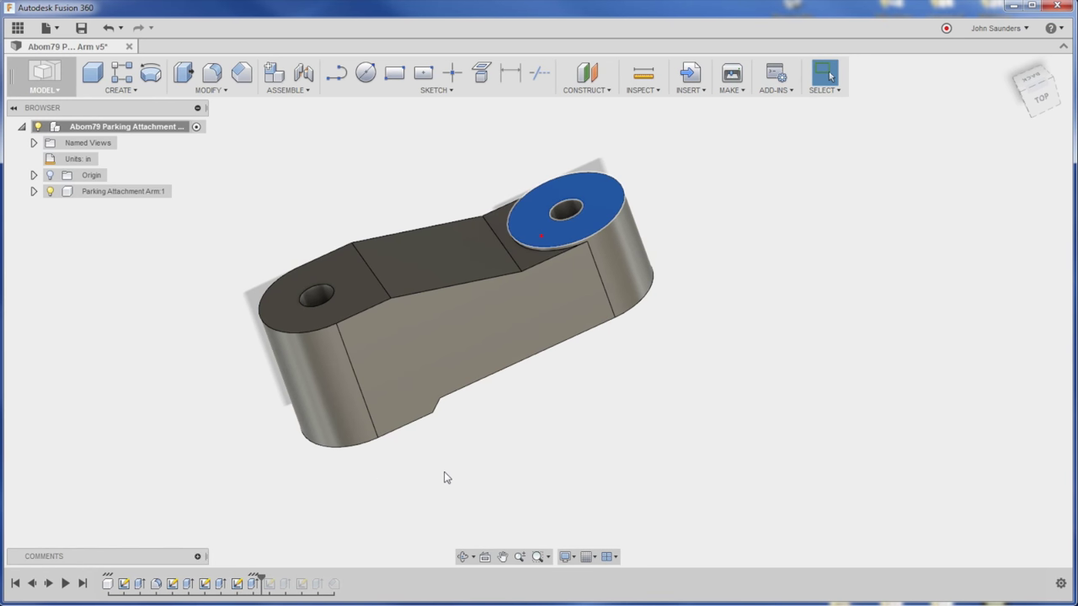
pyautogui.click(439, 474)
pyautogui.moveTo(259, 588); pyautogui.dragTo(293, 587)
pyautogui.keyDown('shift'); pyautogui.moveTo(686, 386); pyautogui.dragTo(651, 449, button='middle'); pyautogui.keyUp('shift')
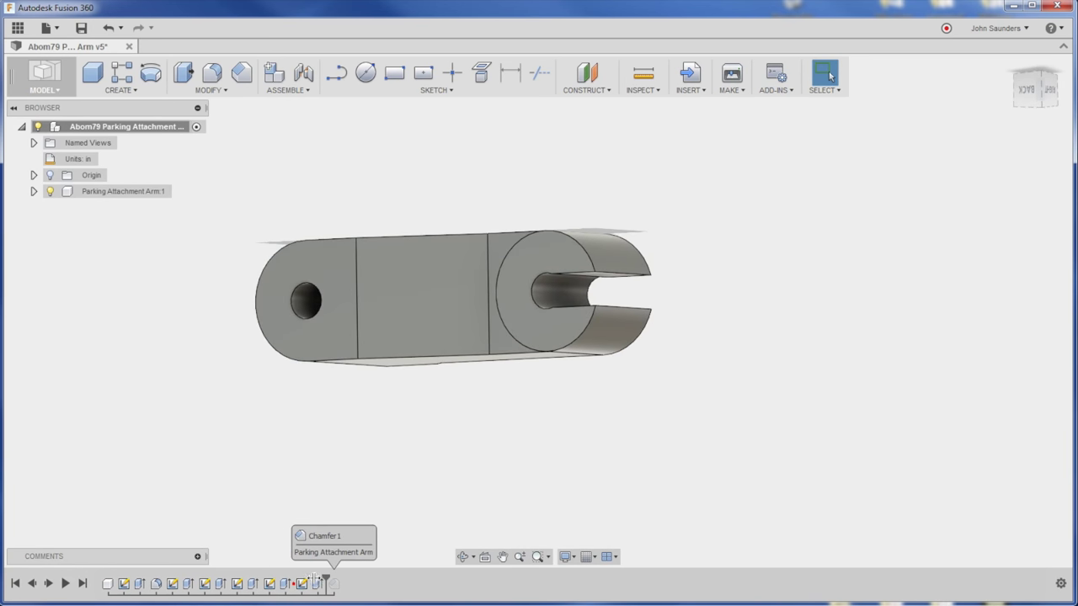
pyautogui.moveTo(293, 583); pyautogui.dragTo(326, 583)
pyautogui.keyDown('shift'); pyautogui.moveTo(607, 438); pyautogui.dragTo(628, 224, button='middle'); pyautogui.keyUp('shift')
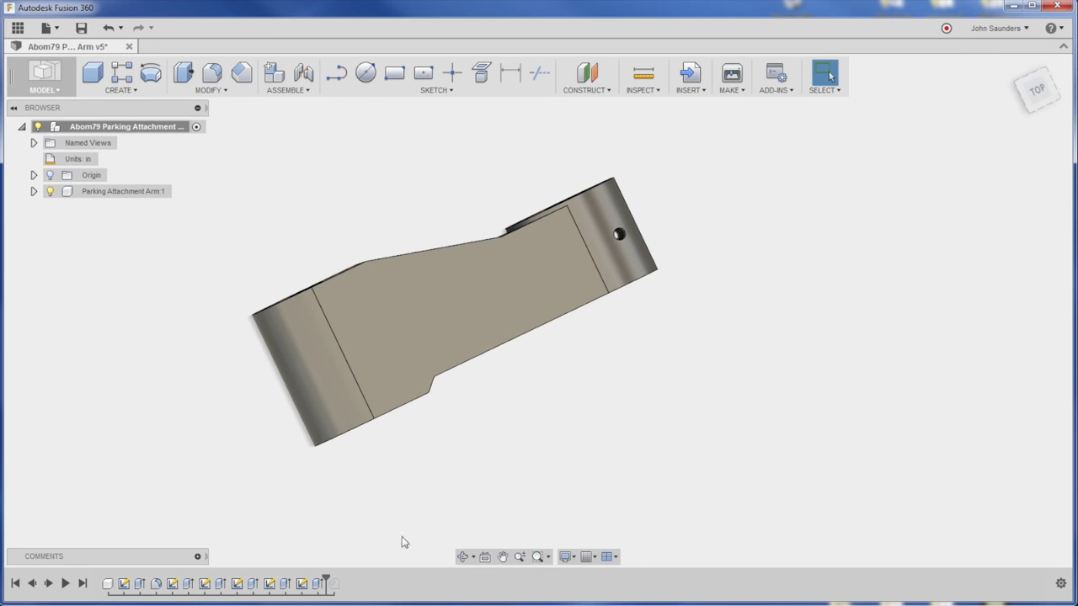
pyautogui.click(326, 584)
pyautogui.keyDown('shift'); pyautogui.moveTo(599, 395); pyautogui.dragTo(621, 469, button='middle'); pyautogui.keyUp('shift')
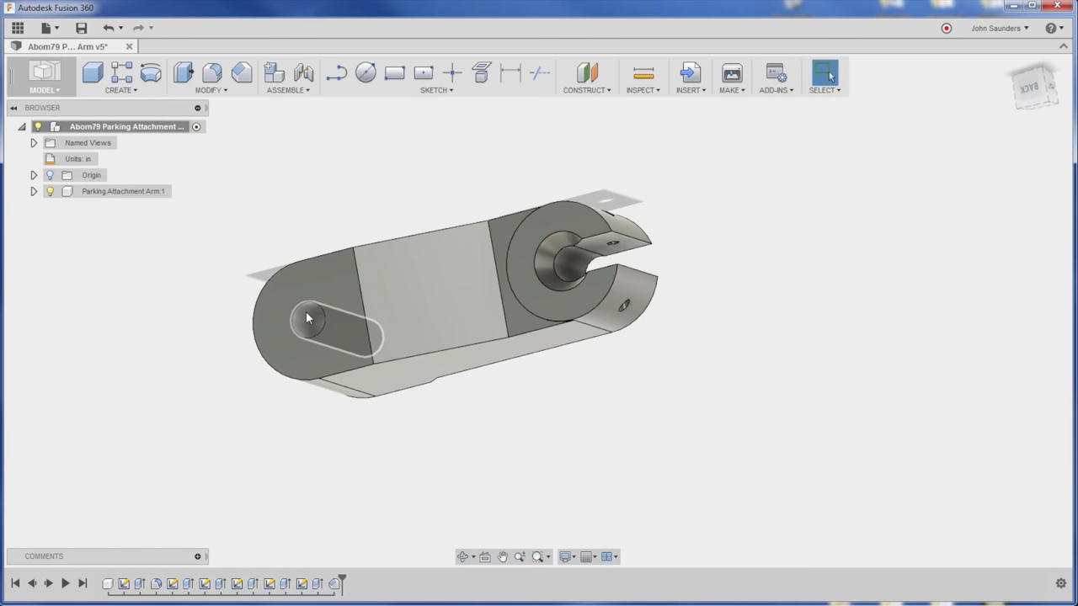
# - Edit the sketch of the hole in the arm's taller end and set the hole diameter to .751 in
pyautogui.keyDown('shift'); pyautogui.moveTo(199, 374); pyautogui.dragTo(161, 390, button='middle'); pyautogui.keyUp('shift')
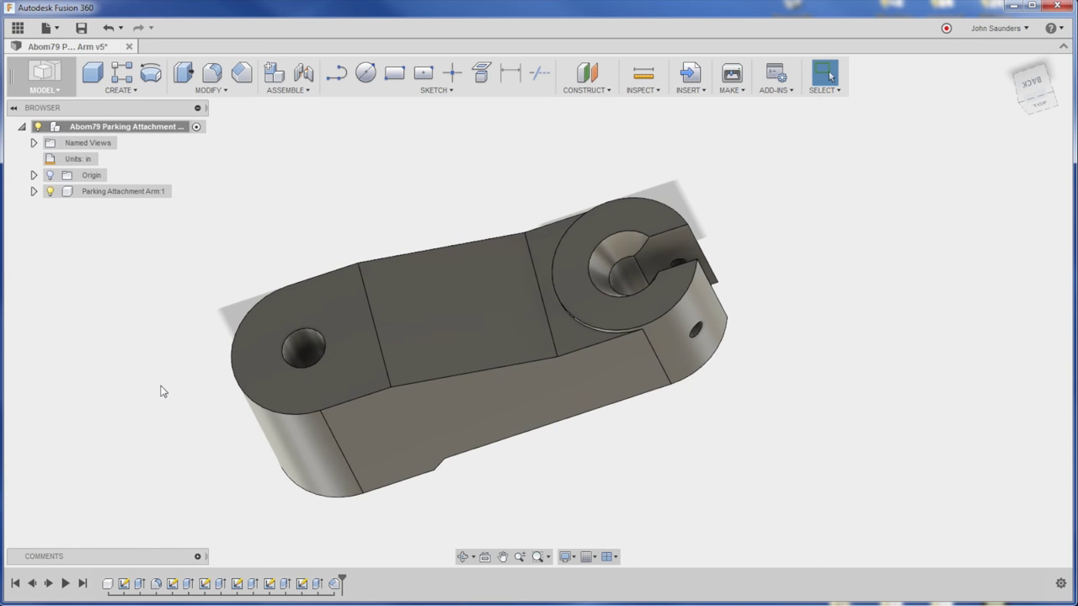
pyautogui.click(300, 346)
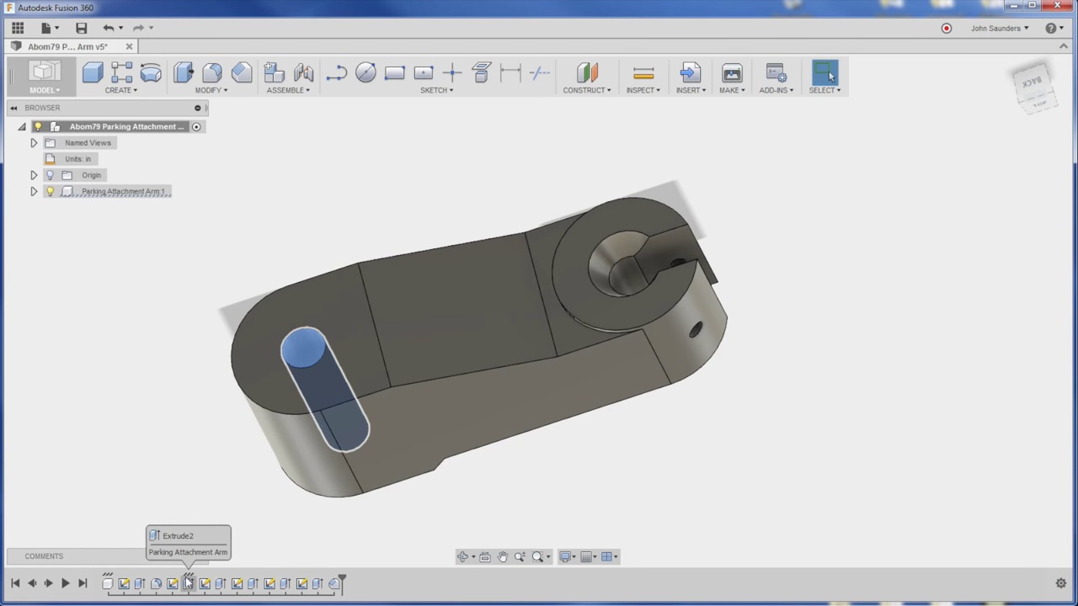
pyautogui.click(181, 449)
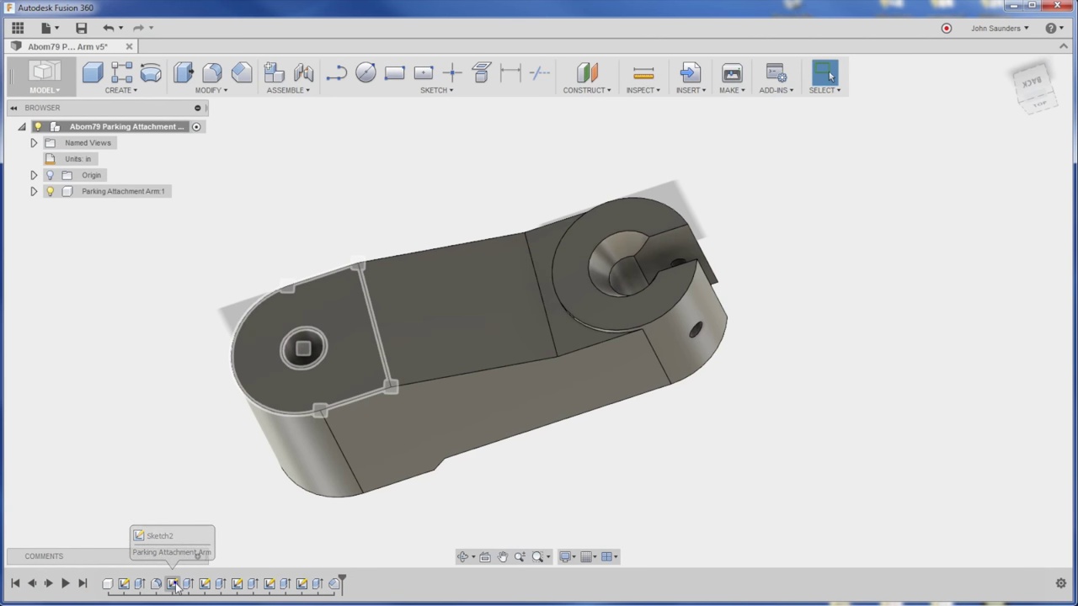
pyautogui.click(174, 586)
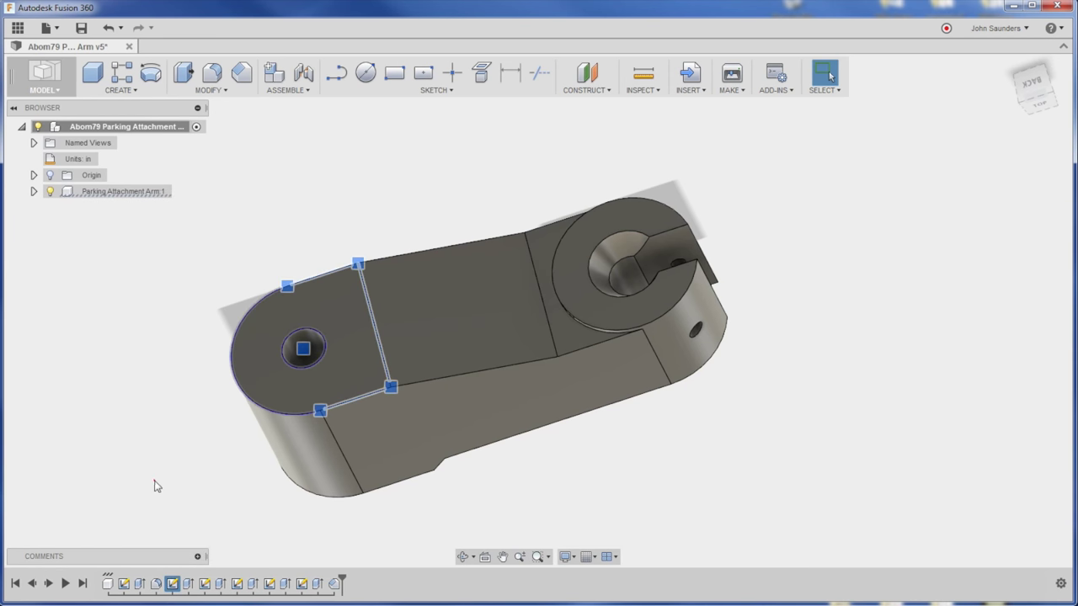
pyautogui.click(152, 471)
pyautogui.click(175, 585)
pyautogui.rightClick(175, 585)
pyautogui.click(200, 557)
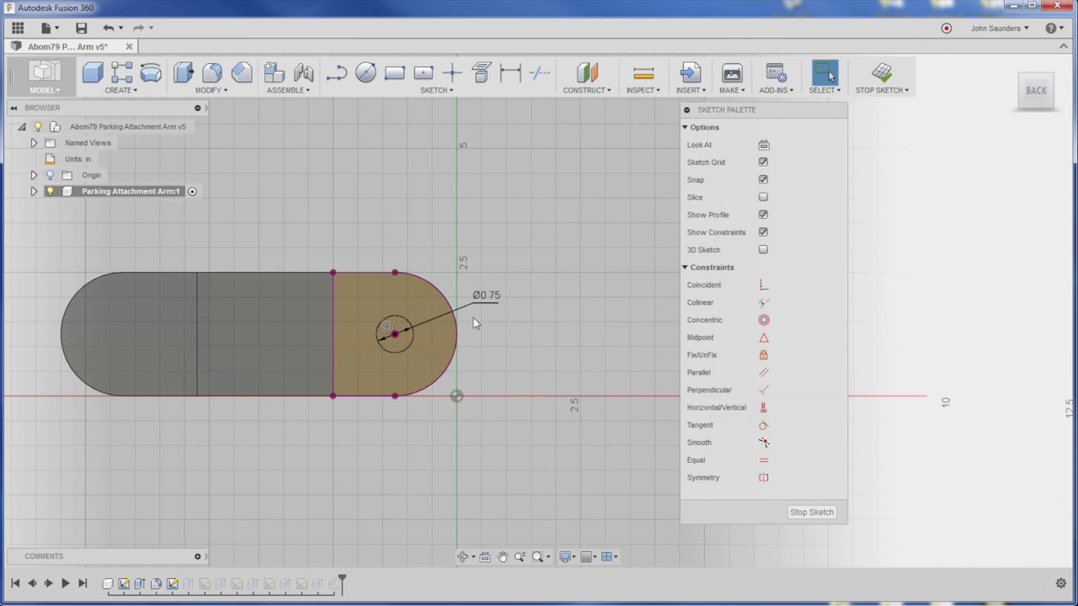
pyautogui.click(493, 301)
pyautogui.press('Delete')
pyautogui.write('75')
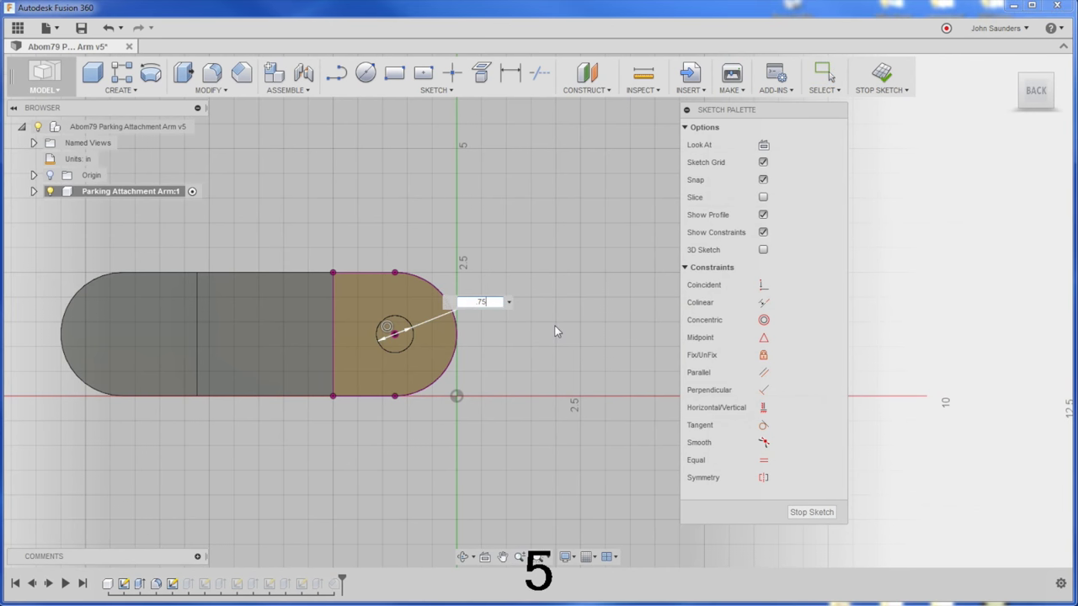
pyautogui.write('1')
pyautogui.press('Return')
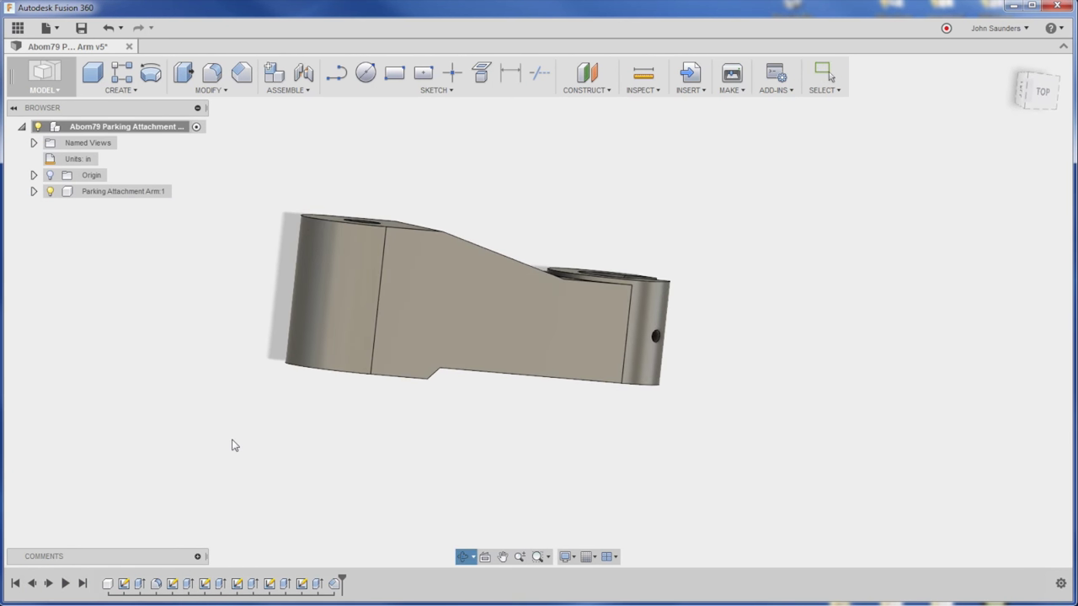
pyautogui.press('Escape')
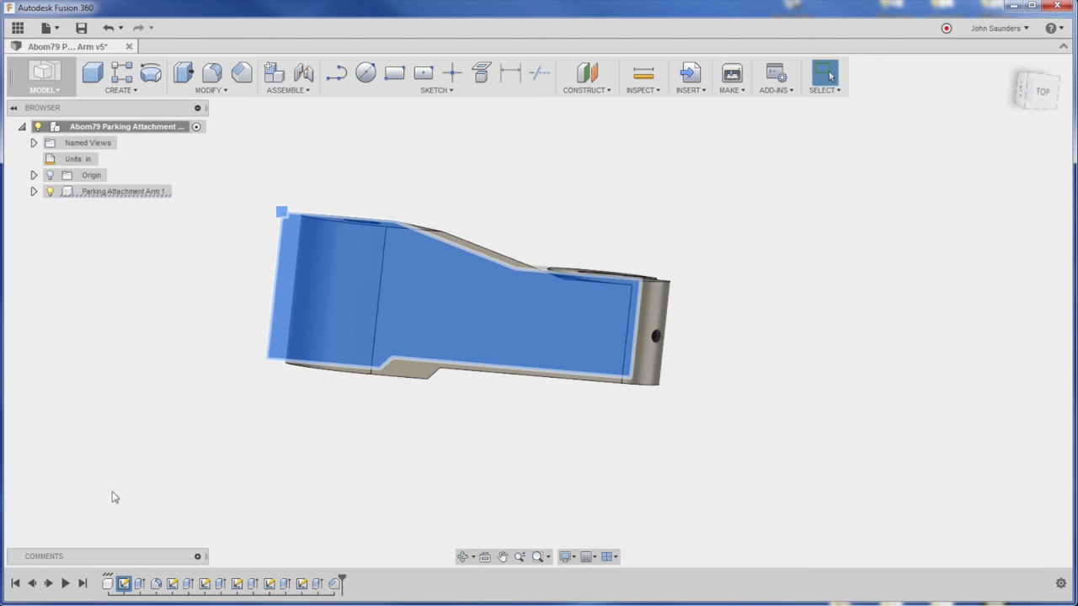
# - Edit the arm's base profile sketch and set the height of the taller end to 2.437 in
pyautogui.rightClick(123, 582)
pyautogui.click(160, 558)
pyautogui.doubleClick(286, 282)
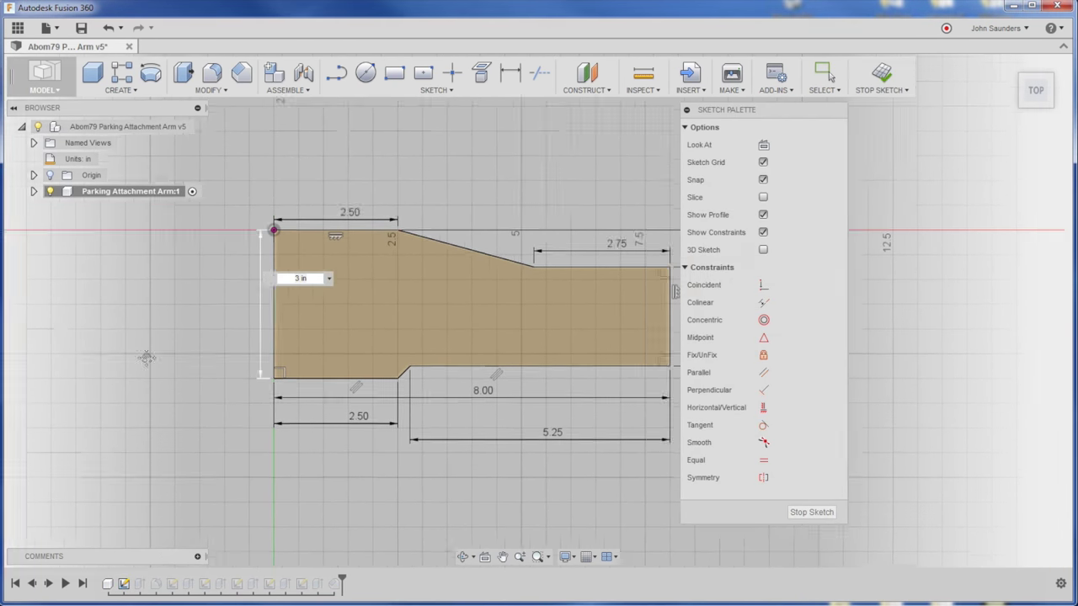
pyautogui.press('Delete')
pyautogui.write('2.437')
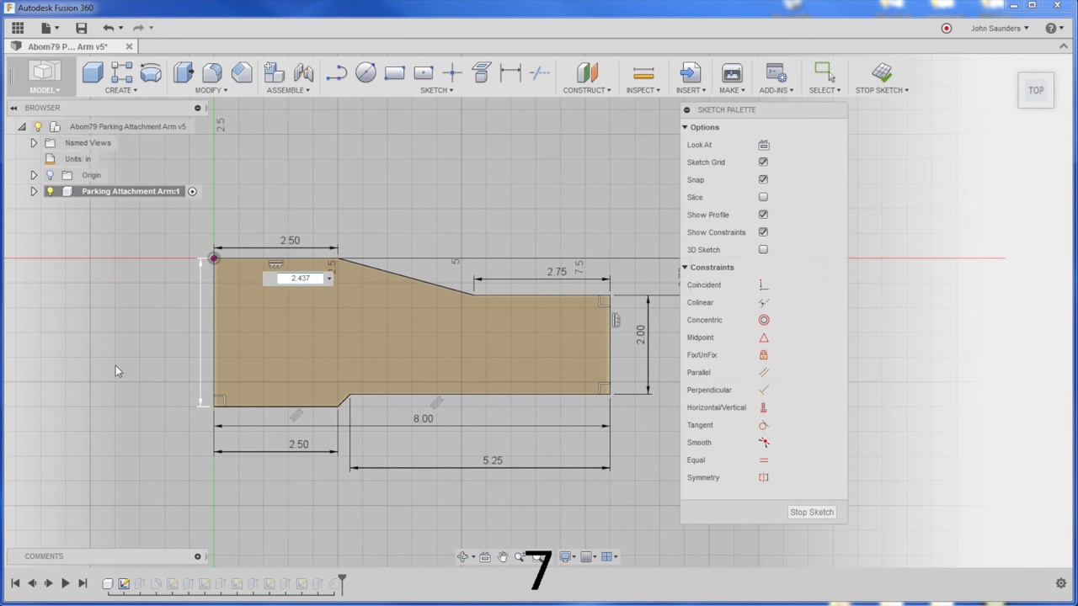
pyautogui.press('Return')
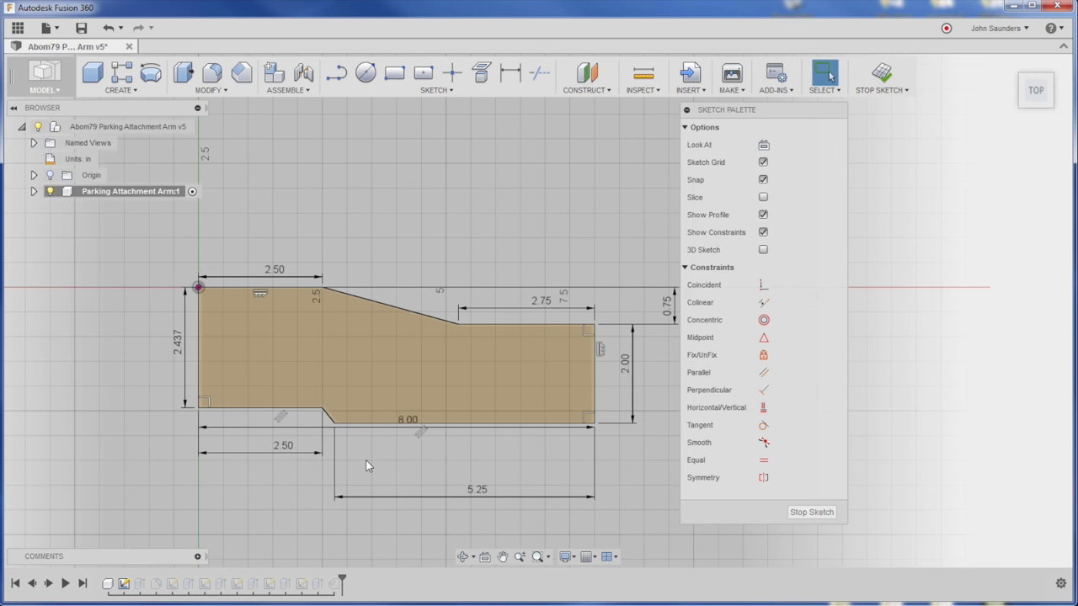
# - Link the narrow end's height to the taller end's height with the expression d1 - .125
pyautogui.doubleClick(378, 422)
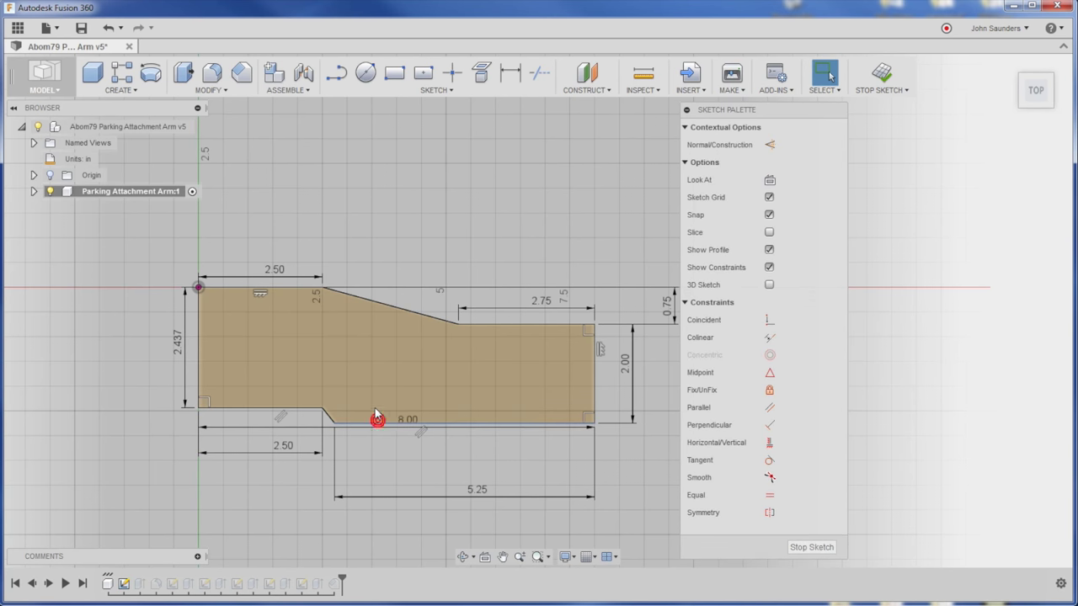
pyautogui.press('Escape')
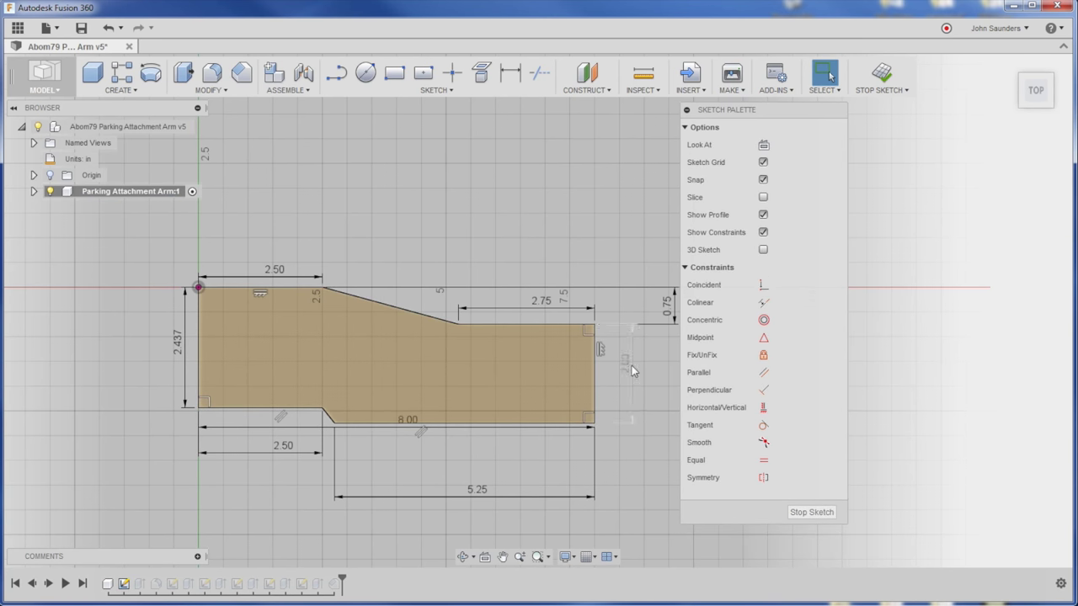
pyautogui.click(625, 368)
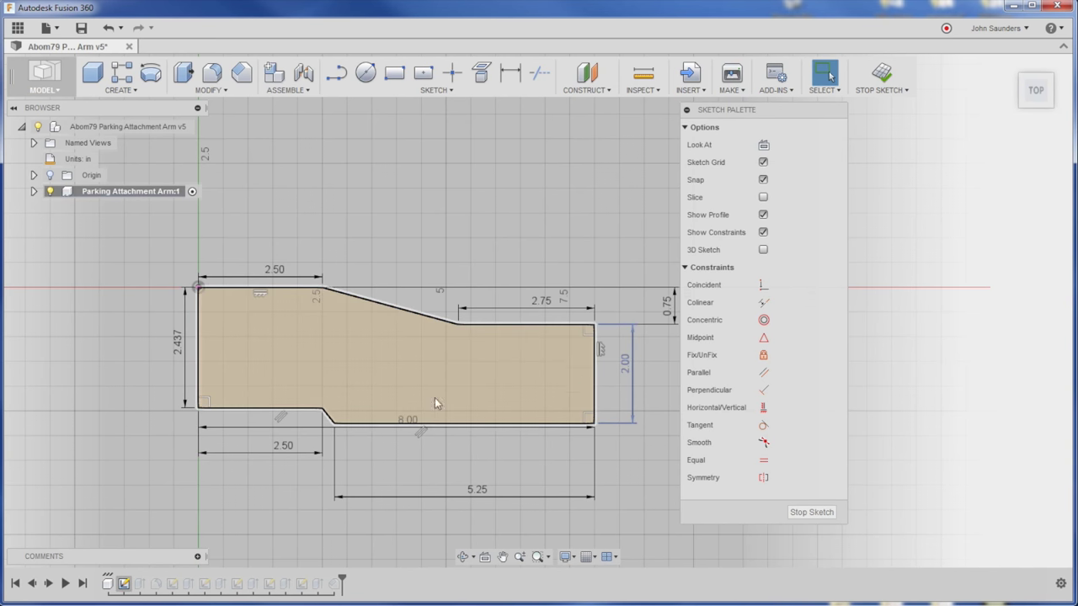
pyautogui.click(627, 362)
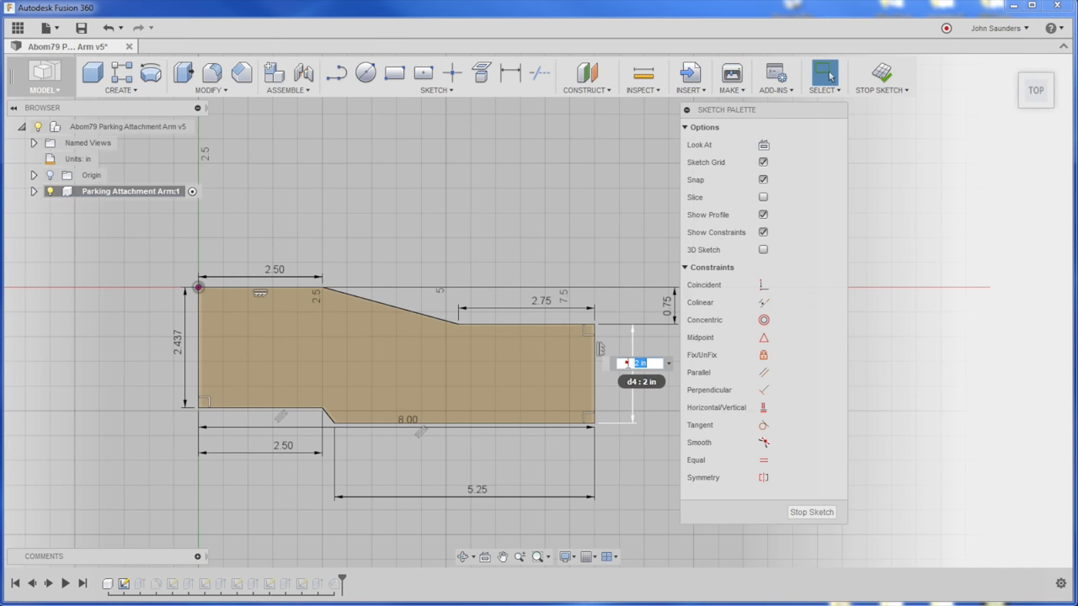
pyautogui.click(181, 345)
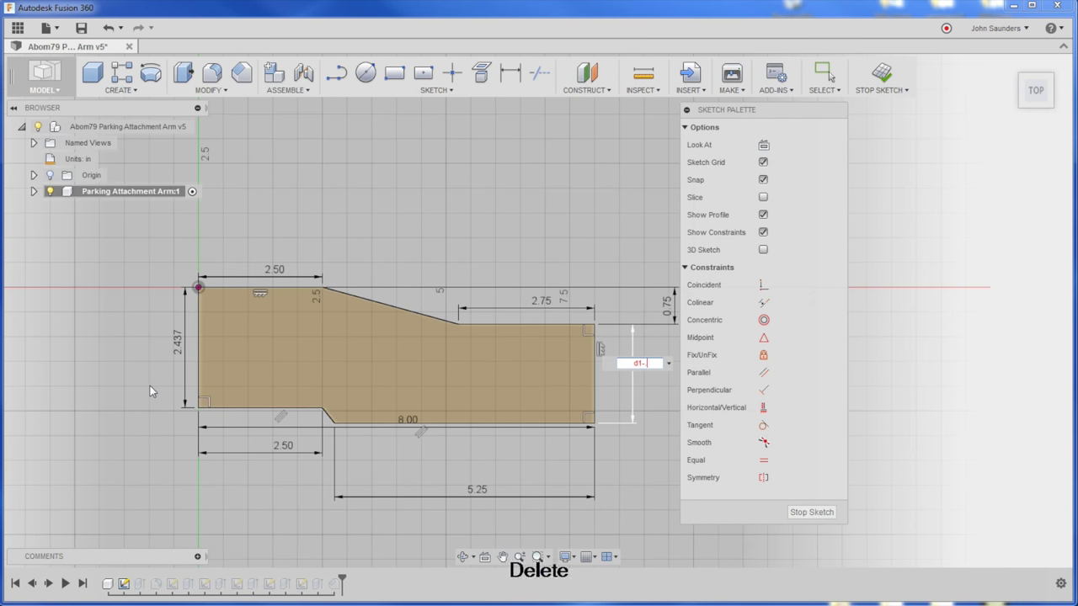
pyautogui.write('.125')
pyautogui.press('Return')
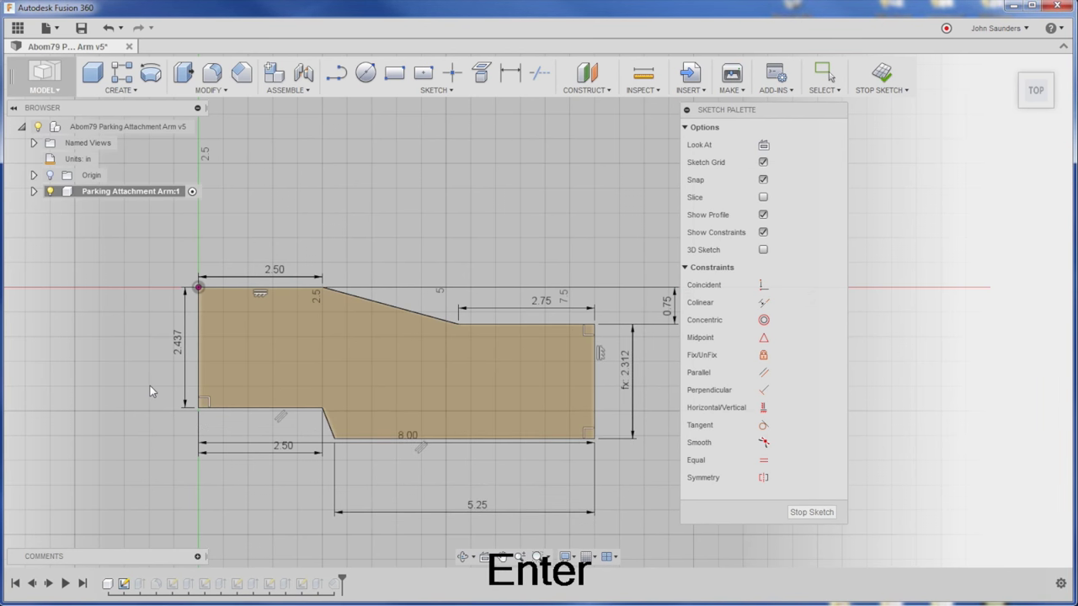
# - Extend the narrow end's height expression to also subtract the 0.75 in offset of its upper edge
pyautogui.doubleClick(627, 366)
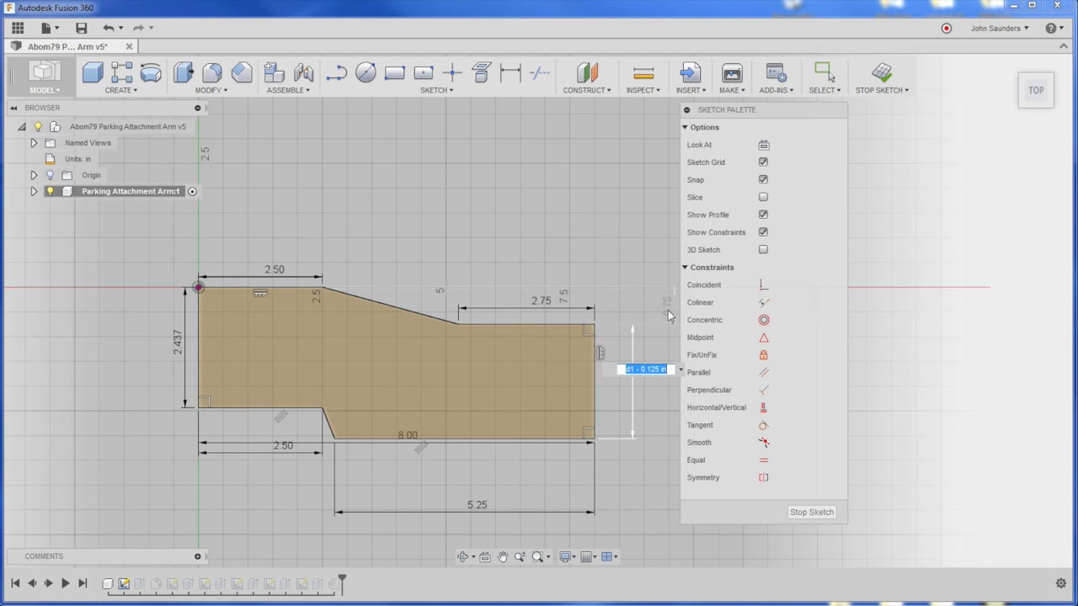
pyautogui.click(670, 368)
pyautogui.press('Return')
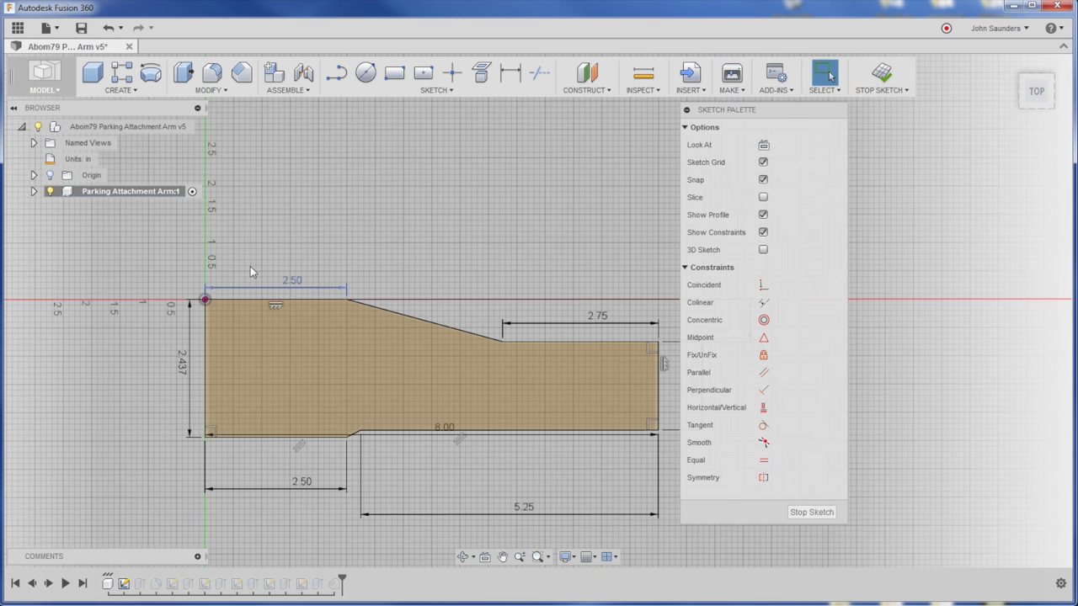
# - Set the length of the taller end's upper edge to 1.125*2 in
pyautogui.doubleClick(292, 281)
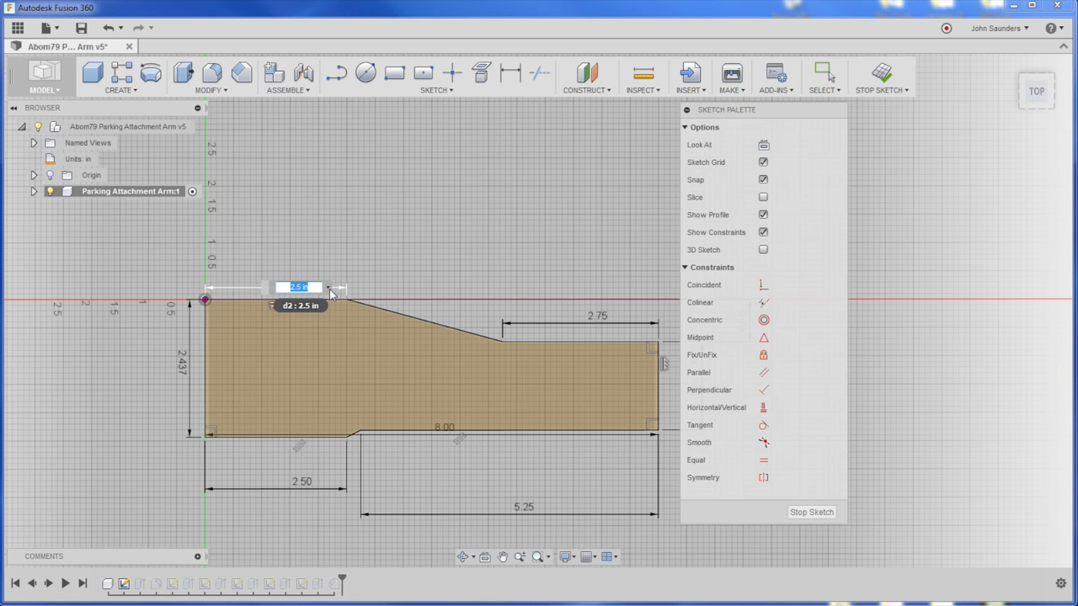
pyautogui.press('Delete')
pyautogui.write('1.125*2')
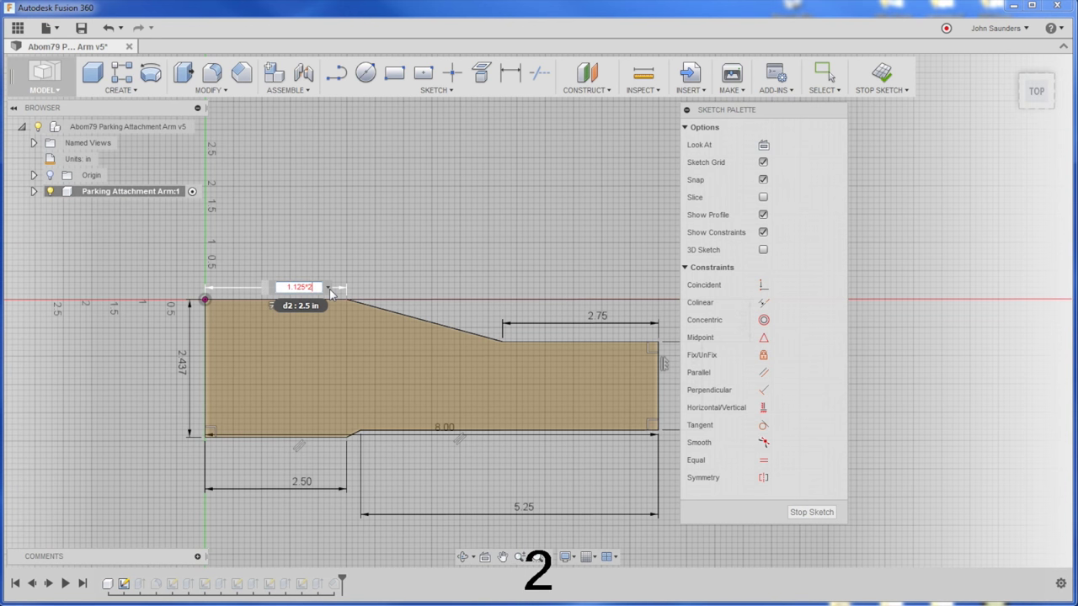
pyautogui.press('Return')
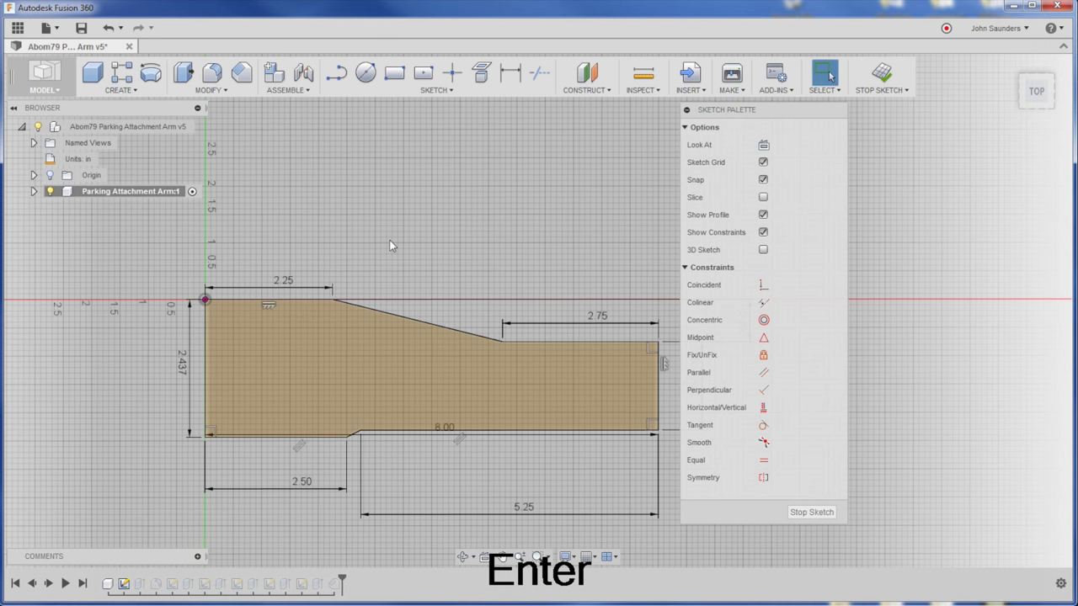
# - Reposition the 2.25, 2.75 and 0.75 dimensions farther above the profile so they sit clear of the geometry
pyautogui.click(868, 82)
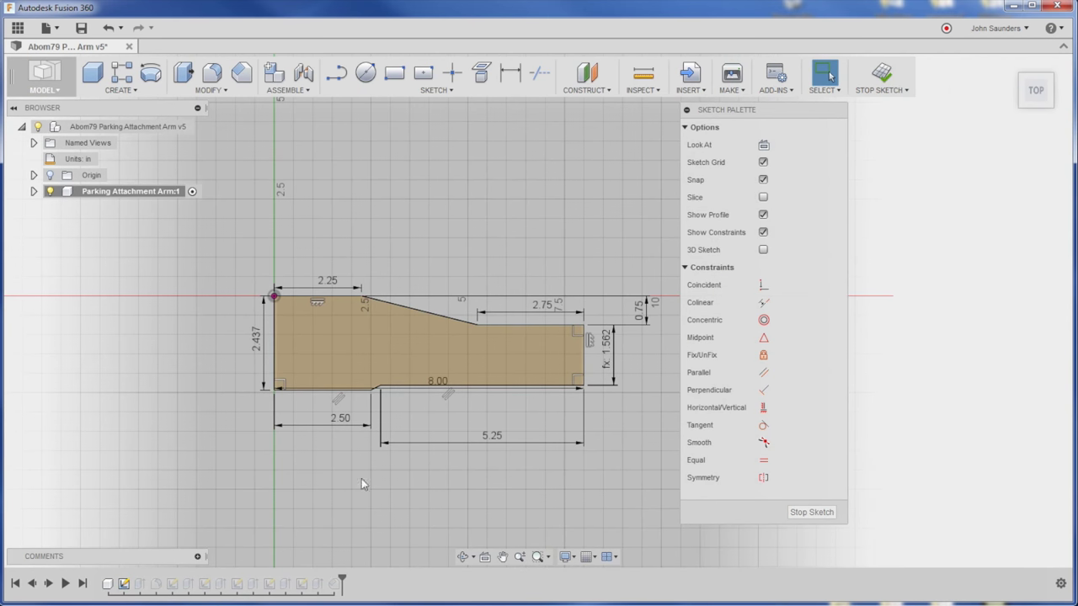
pyautogui.scroll(1, 364, 472)
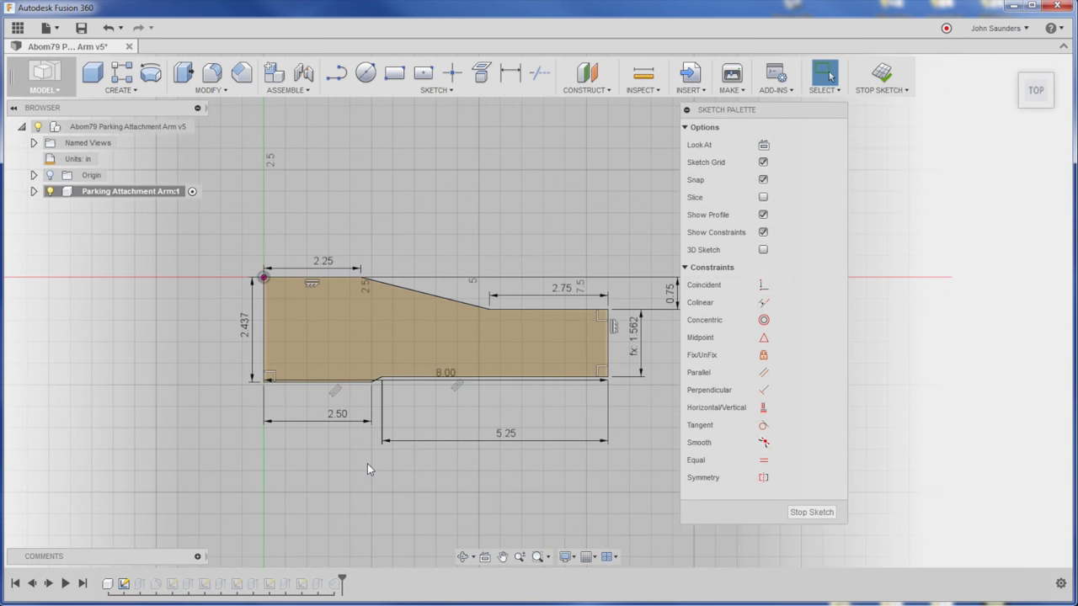
pyautogui.moveTo(367, 463); pyautogui.dragTo(266, 497, button='middle')
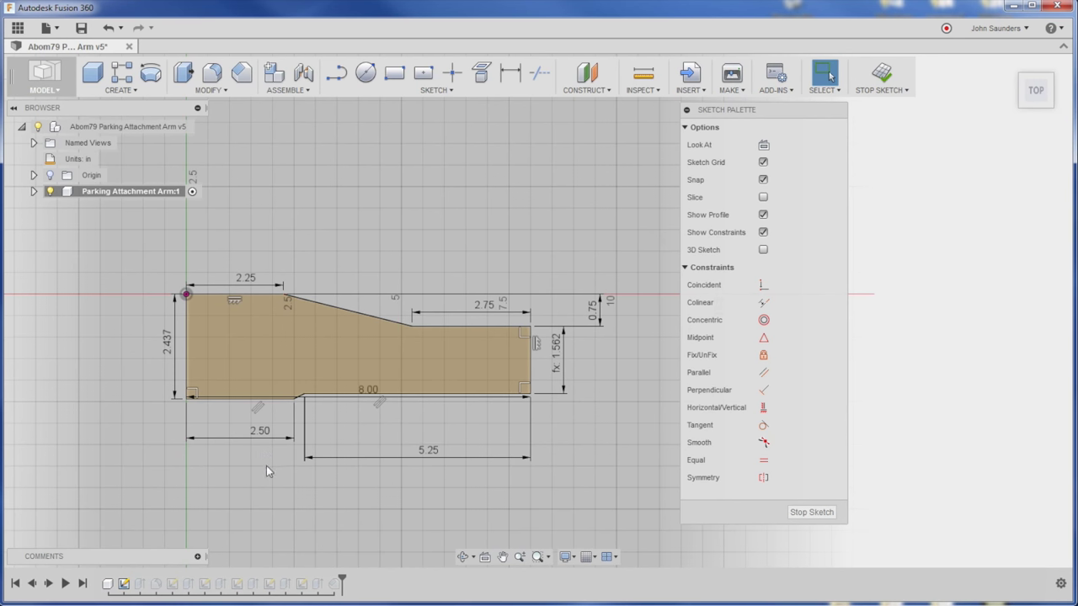
pyautogui.moveTo(243, 241); pyautogui.dragTo(240, 214)
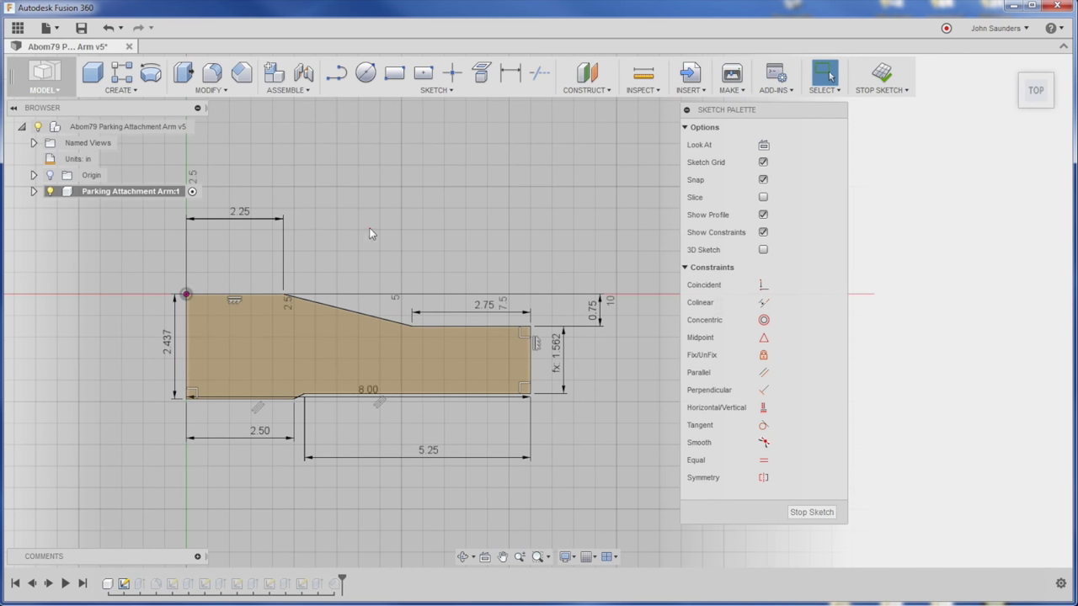
pyautogui.moveTo(481, 306); pyautogui.dragTo(480, 259)
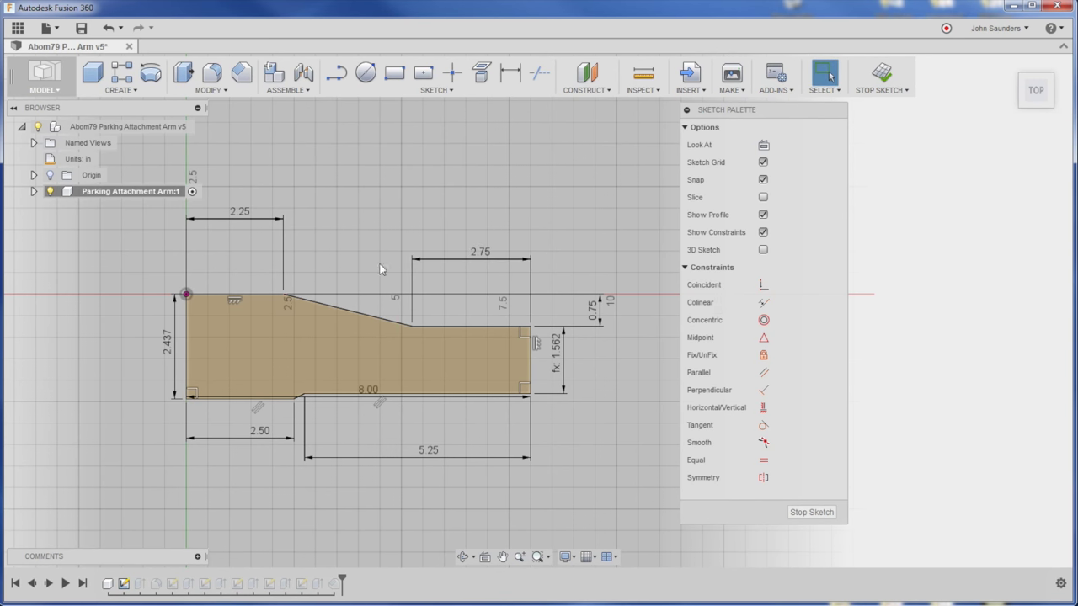
pyautogui.click(258, 438)
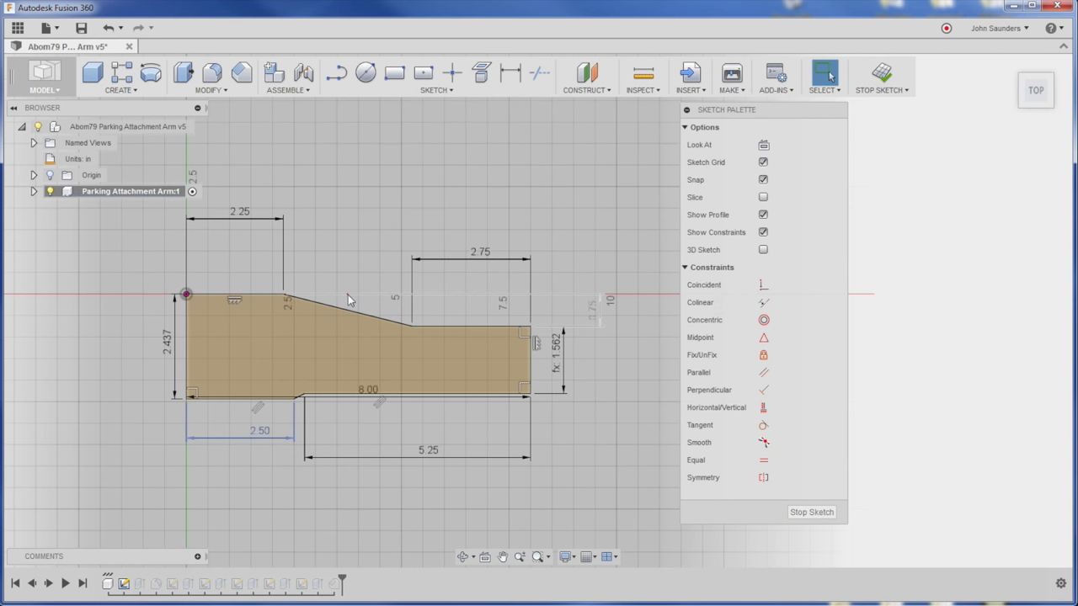
pyautogui.moveTo(347, 294); pyautogui.dragTo(355, 245)
pyautogui.press('Escape')
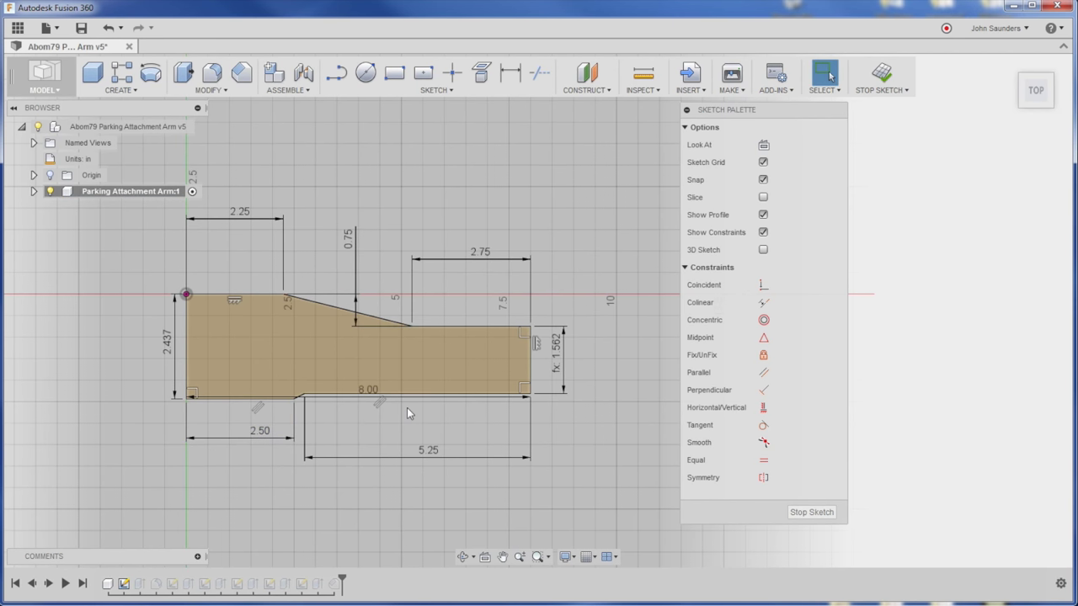
# - Try deleting the length dimensions of the profile's two lower edges and undo the deletions
pyautogui.click(397, 455)
pyautogui.press('Delete')
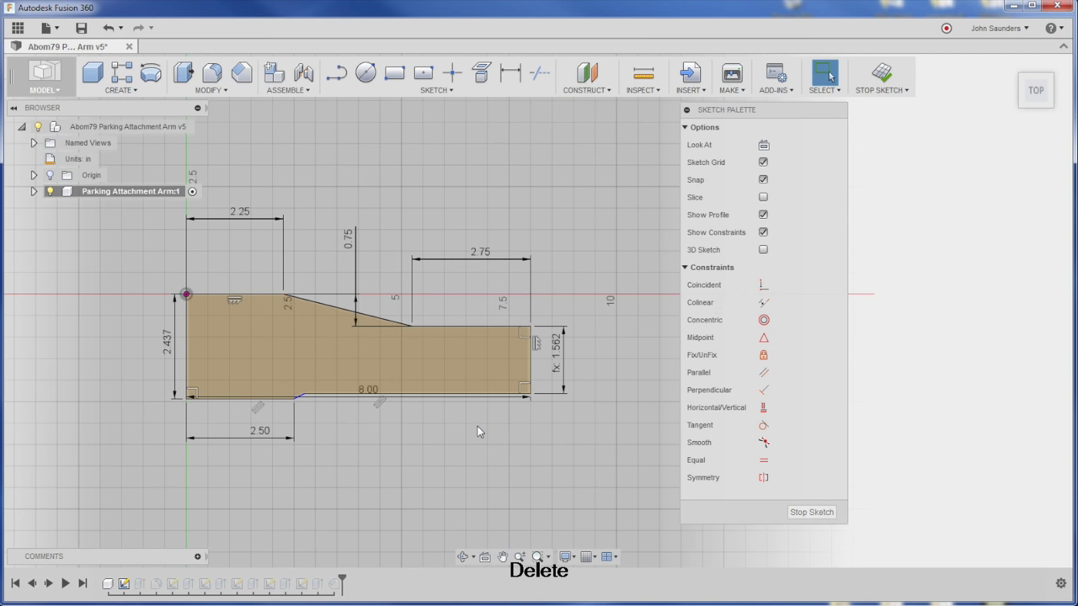
pyautogui.hotkey('ctrl', 'z')
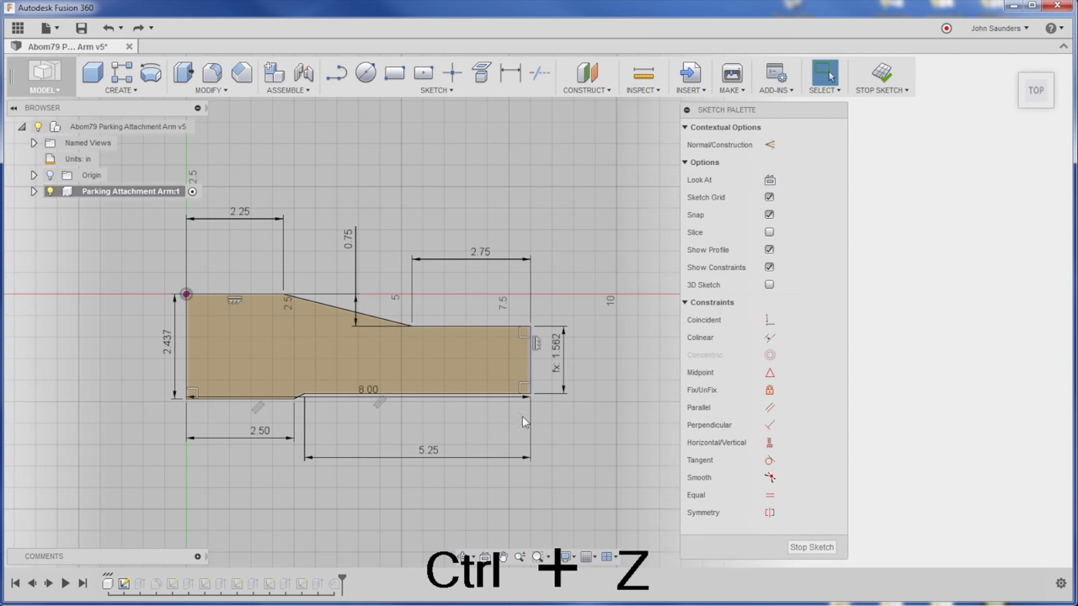
pyautogui.click(409, 510)
pyautogui.click(439, 449)
pyautogui.press('Delete')
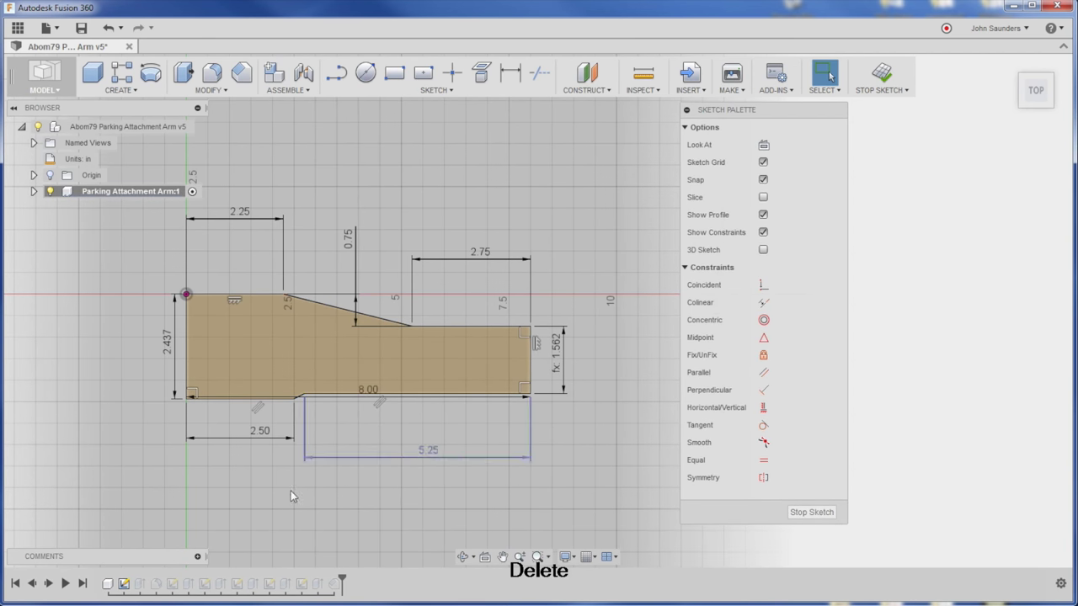
pyautogui.click(263, 434)
pyautogui.press('Delete')
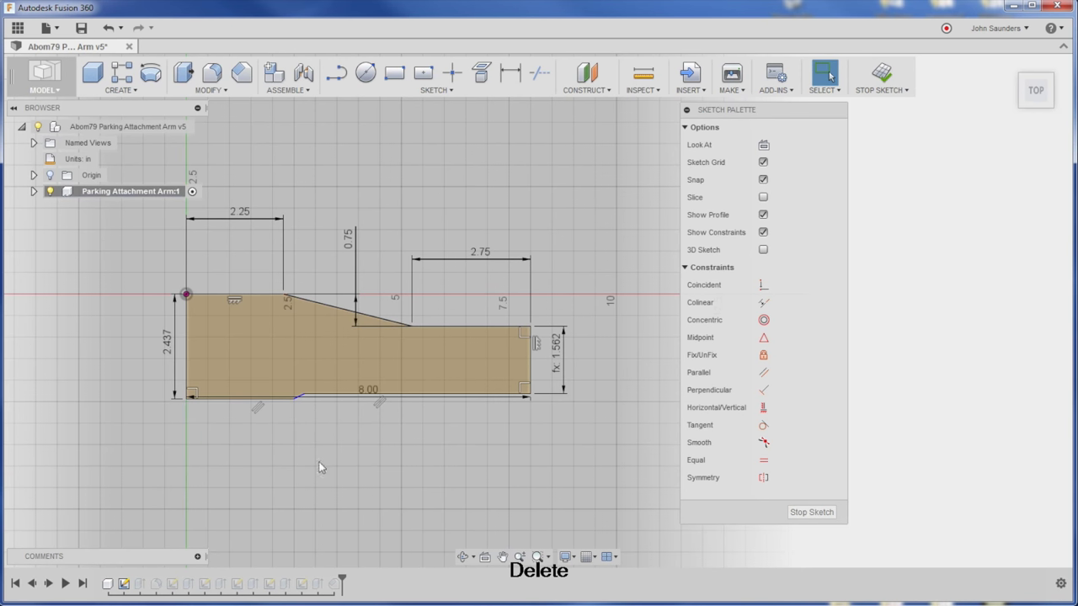
pyautogui.click(529, 357)
pyautogui.hotkey('ctrl', 'z')
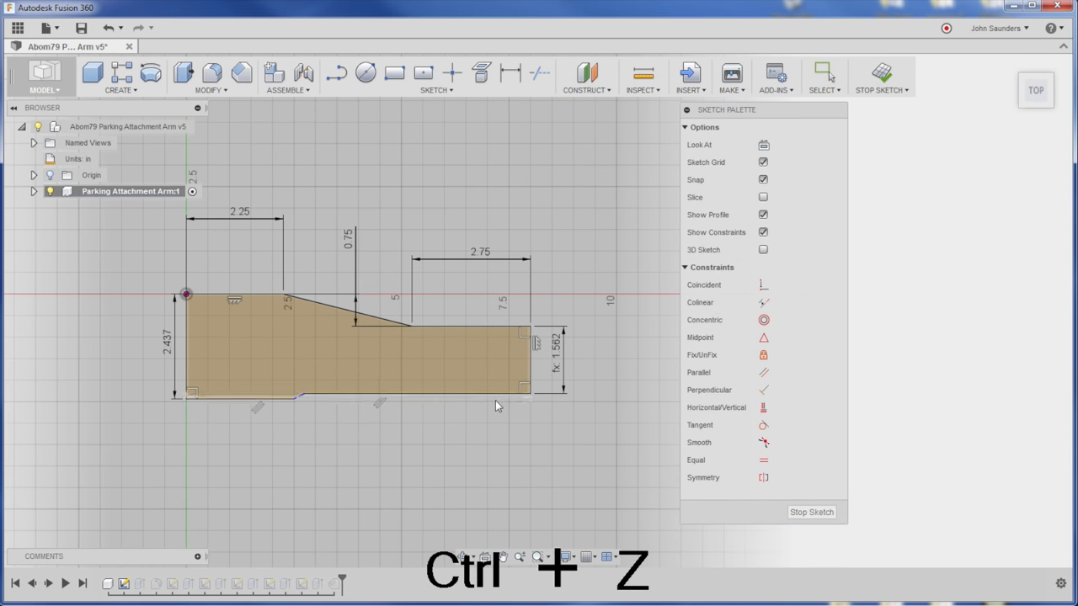
pyautogui.hotkey('ctrl', 'z')
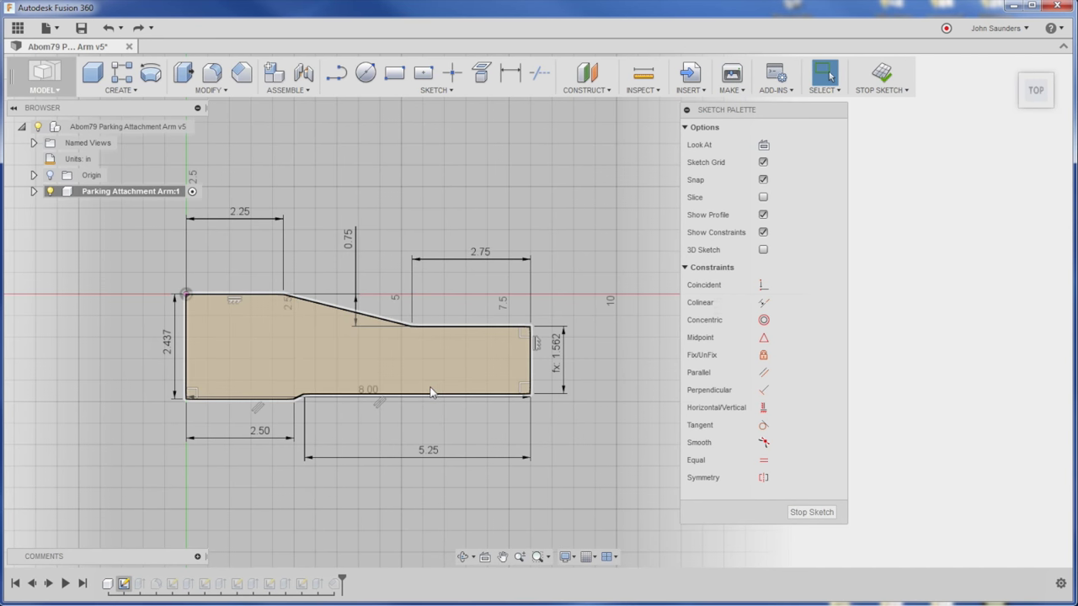
# - Delete the 5.25 and 2.50 length dimensions of the profile's two lower edges
pyautogui.click(429, 447)
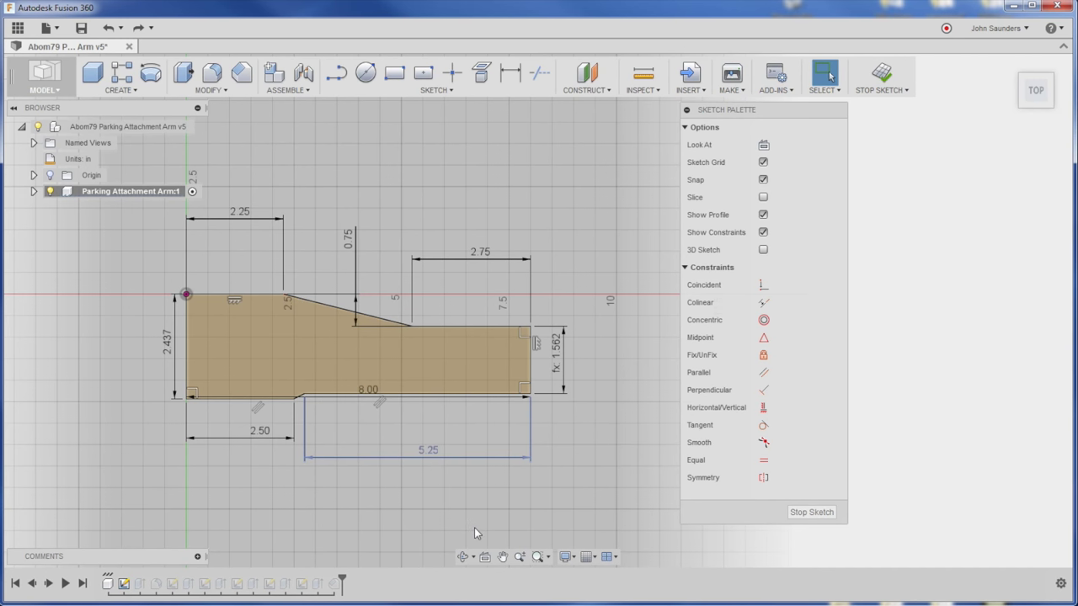
pyautogui.press('Delete')
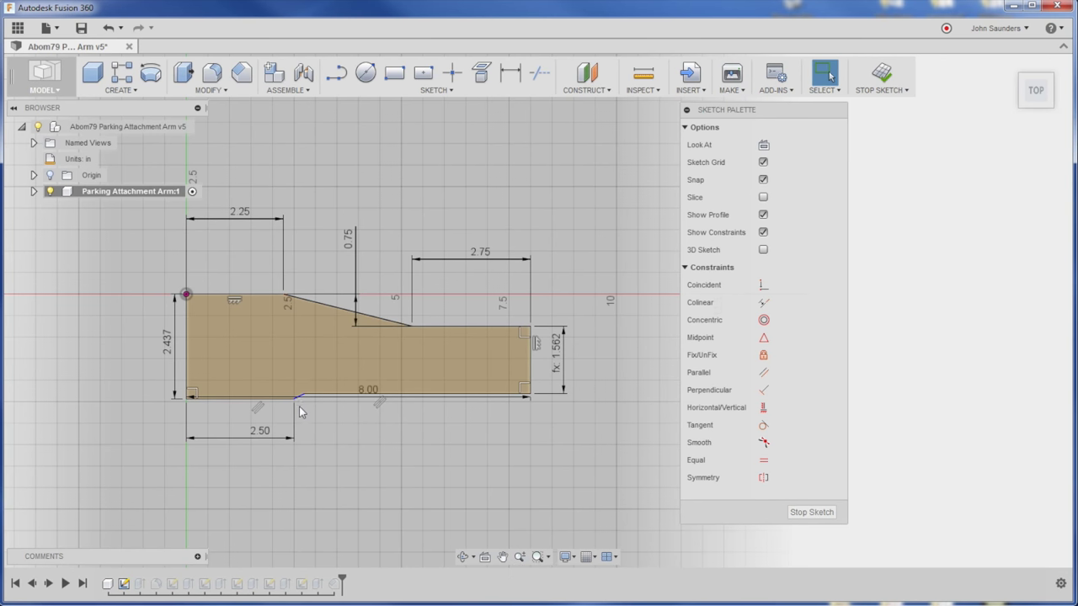
pyautogui.click(251, 437)
pyautogui.press('Delete')
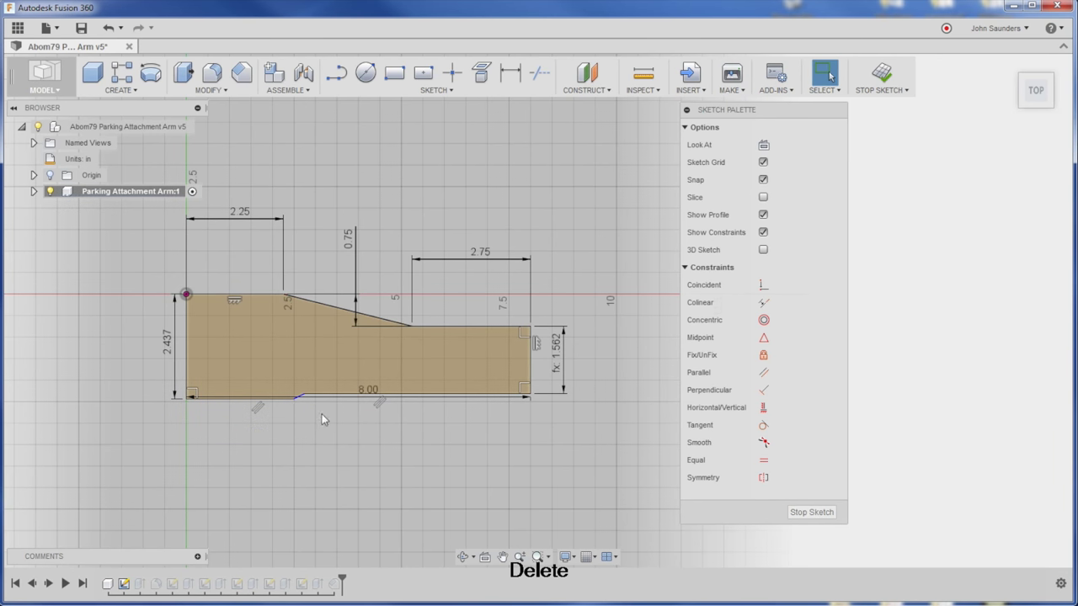
# - Replace the expression for the narrow end's height with a fixed value of 1.625 in
pyautogui.scroll(1, 329, 265)
pyautogui.click(552, 364)
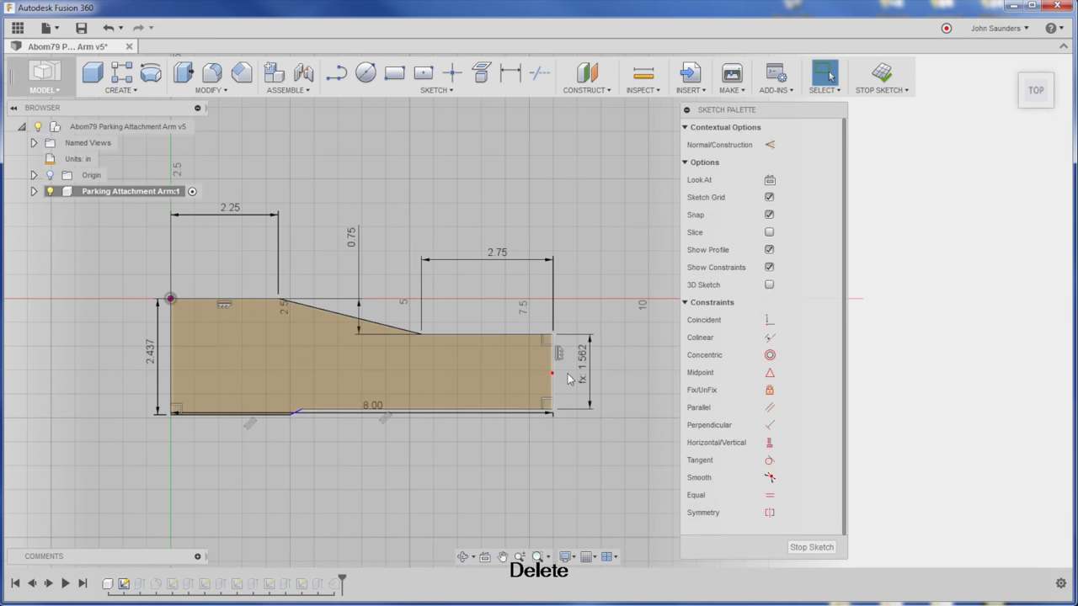
pyautogui.click(485, 301)
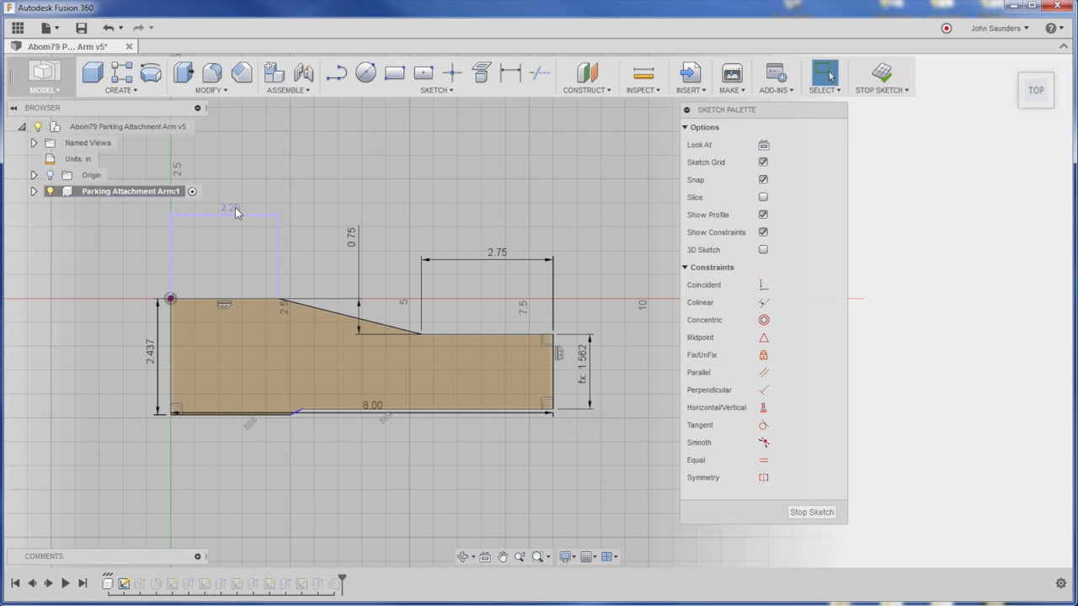
pyautogui.moveTo(235, 207)
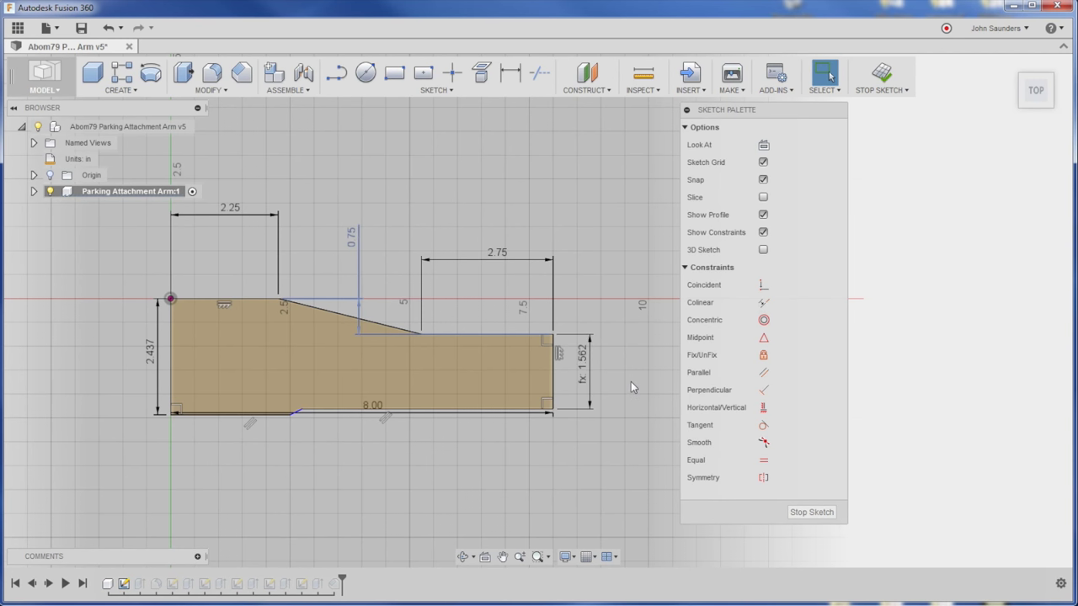
pyautogui.doubleClick(586, 363)
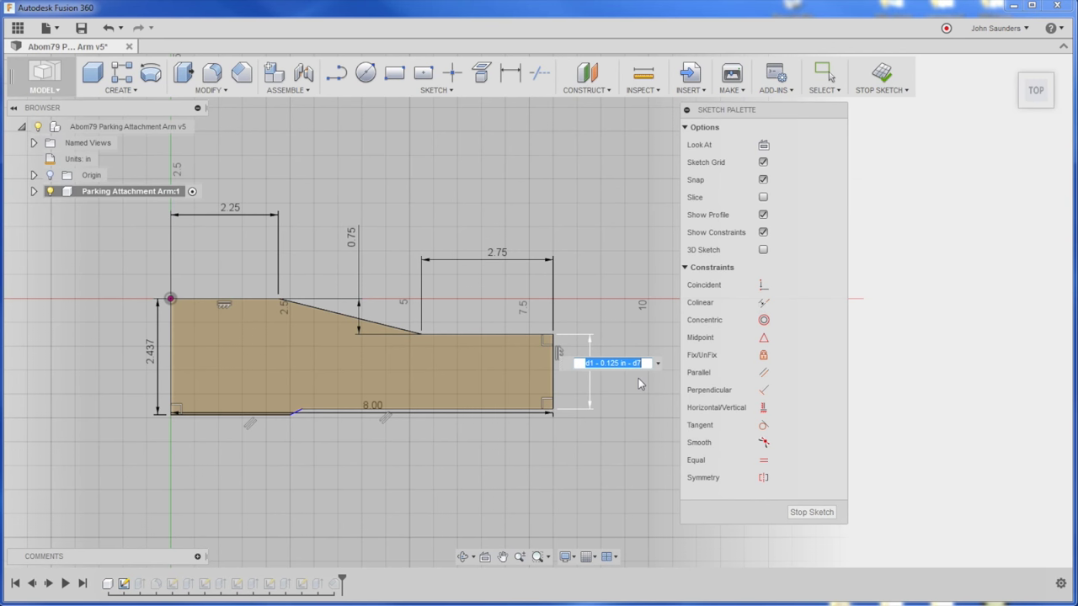
pyautogui.press('Delete')
pyautogui.write('1.')
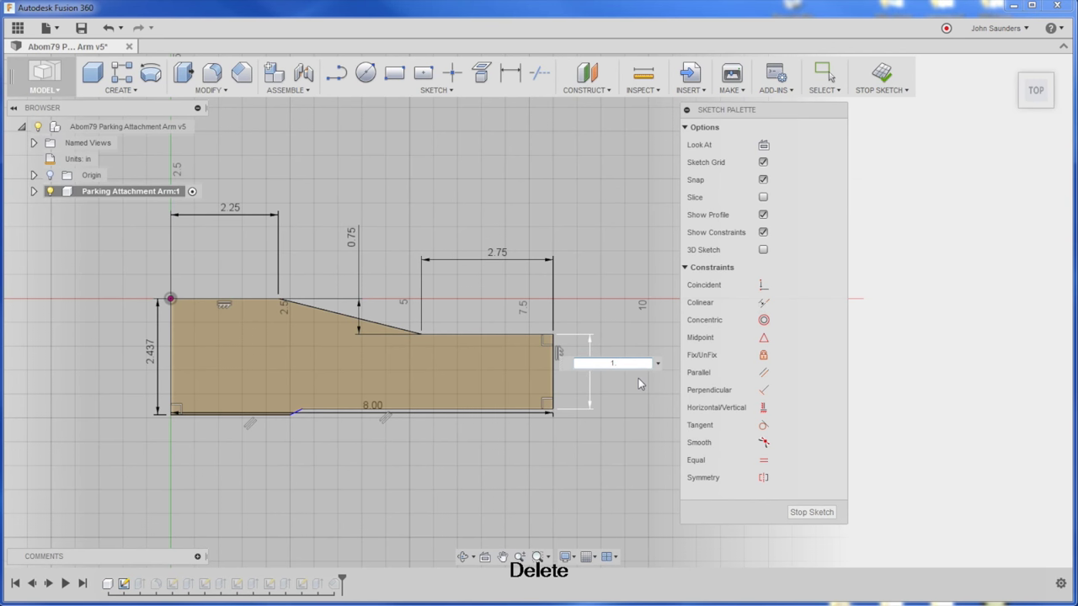
pyautogui.write('632')
pyautogui.write('5')
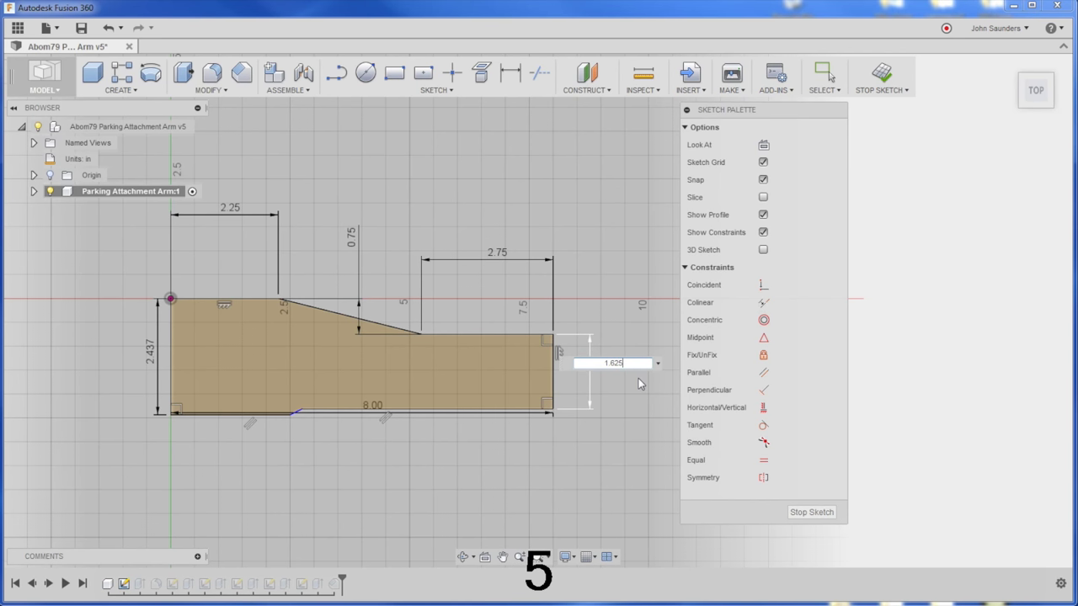
pyautogui.press('Return')
pyautogui.scroll(4, 291, 421)
pyautogui.scroll(-5, 291, 421)
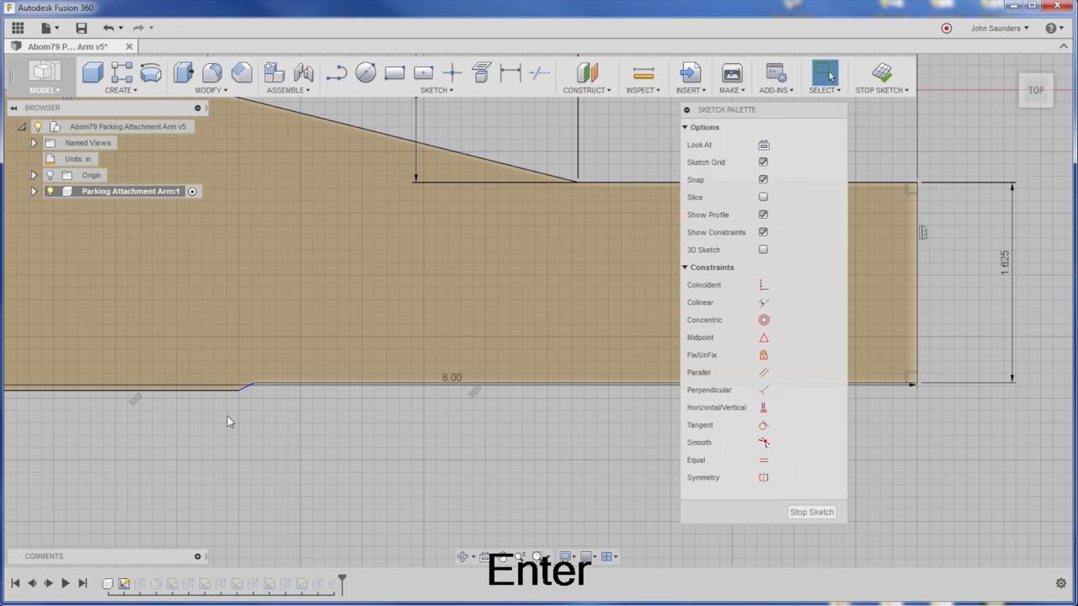
pyautogui.moveTo(473, 471); pyautogui.dragTo(438, 464, button='middle')
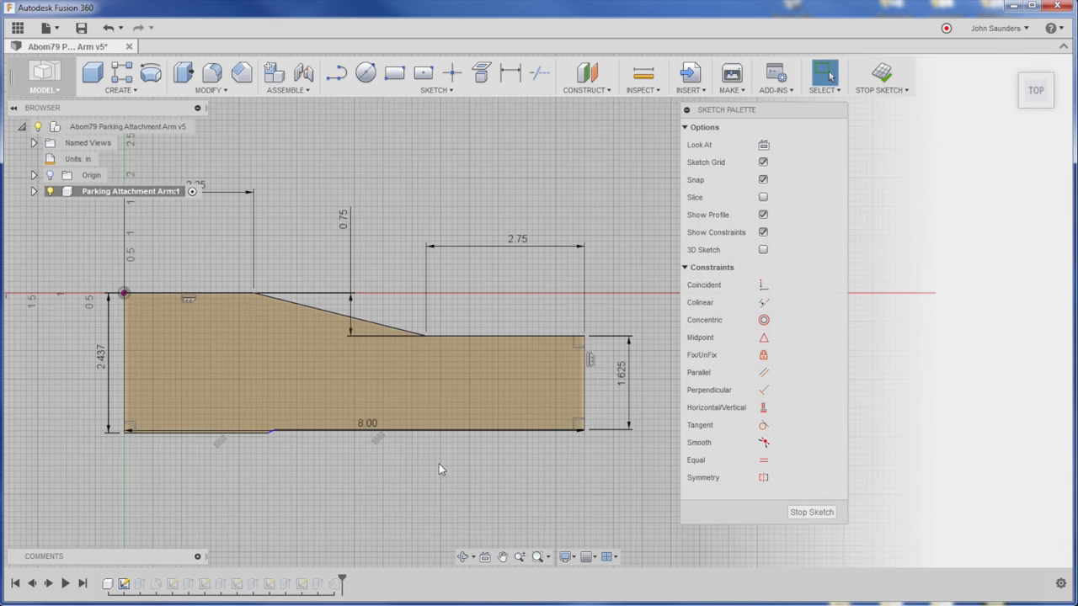
# - Delete the 2.75 length dimension of the narrow end's upper edge
pyautogui.click(516, 245)
pyautogui.press('Delete')
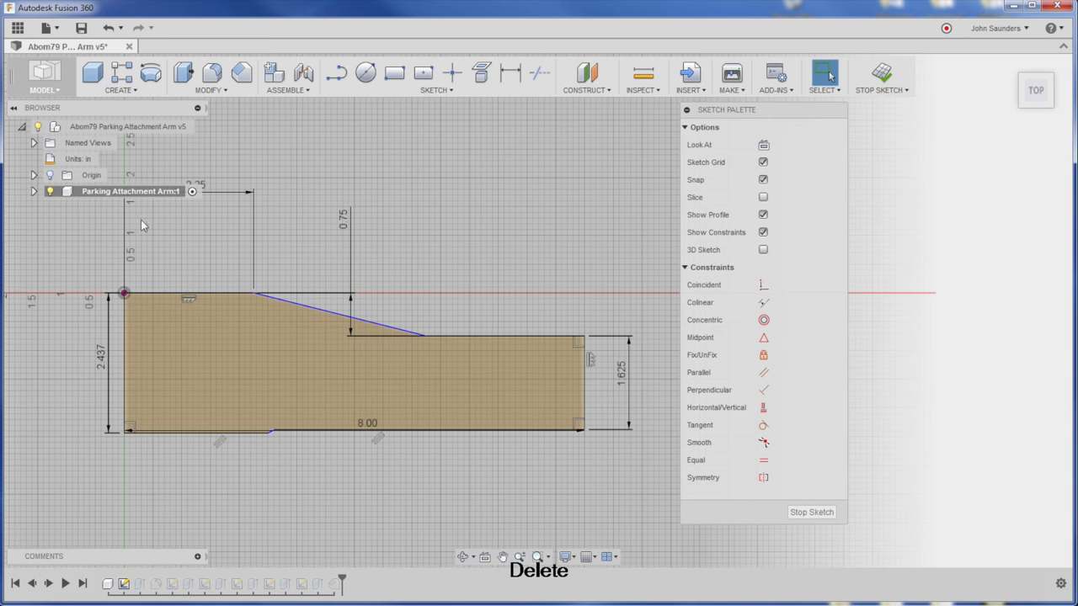
pyautogui.scroll(-1, 260, 238)
pyautogui.moveTo(312, 259); pyautogui.dragTo(356, 260, button='middle')
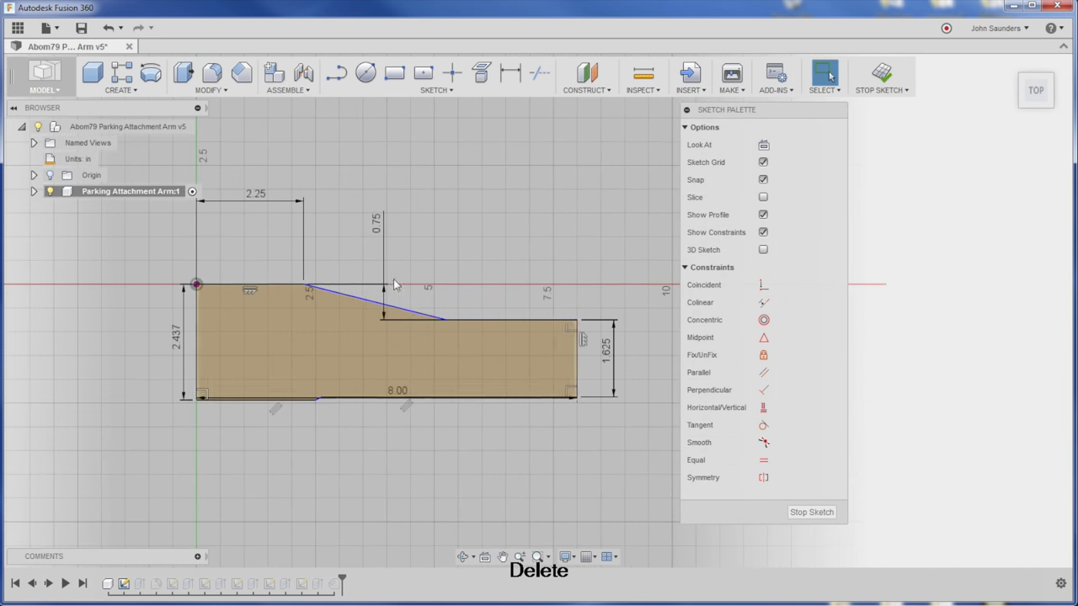
# - Try to dimension the arm's overall length between its two vertical end edges
pyautogui.click(574, 375)
pyautogui.press('d')
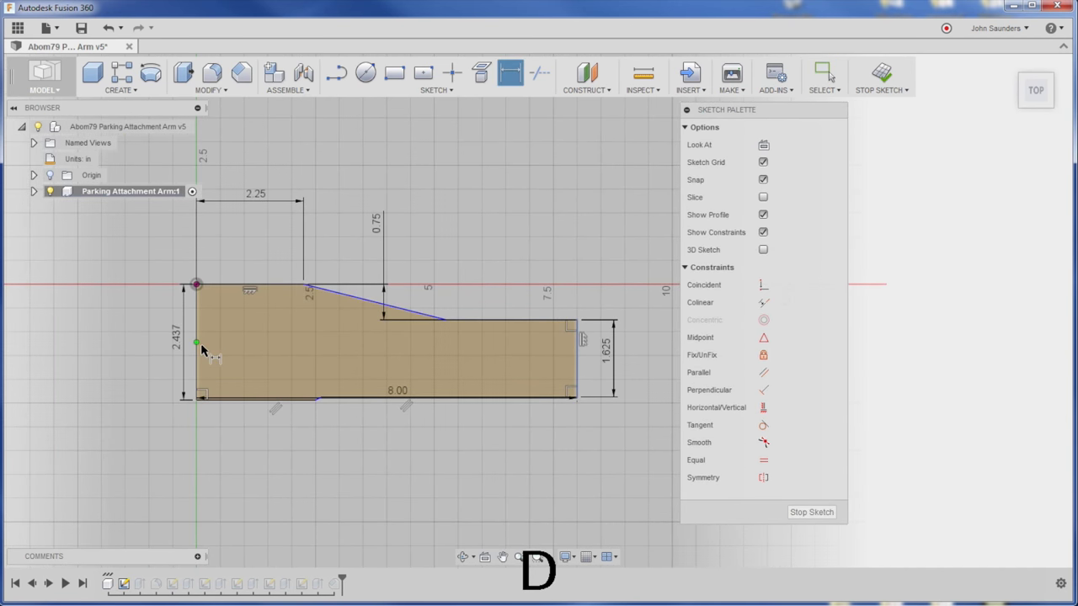
pyautogui.click(198, 345)
pyautogui.press('Escape')
pyautogui.scroll(-4, 336, 454)
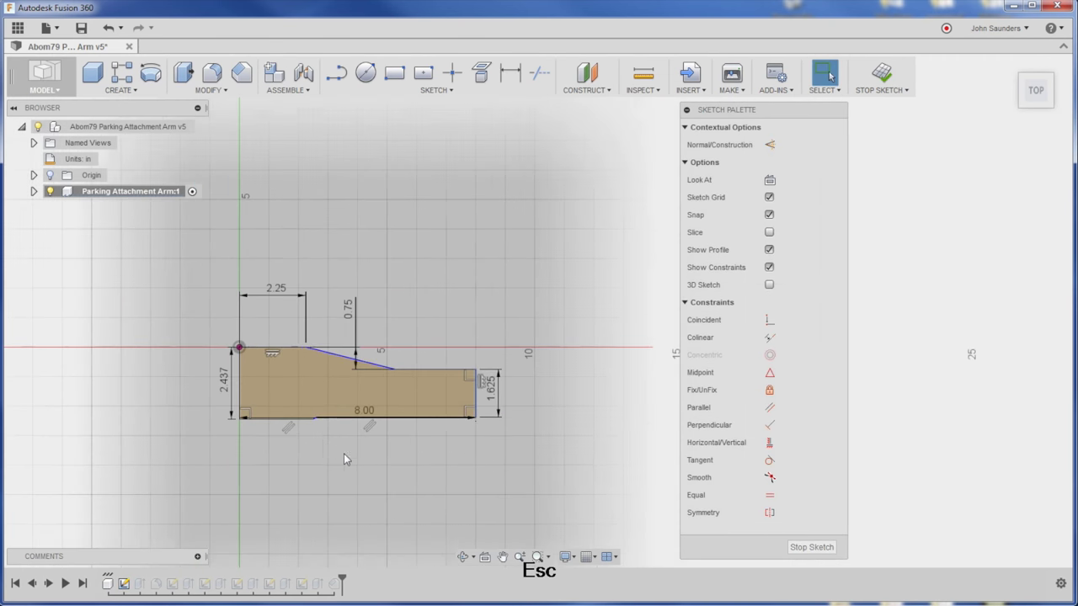
pyautogui.scroll(4, 328, 469)
pyautogui.press('d')
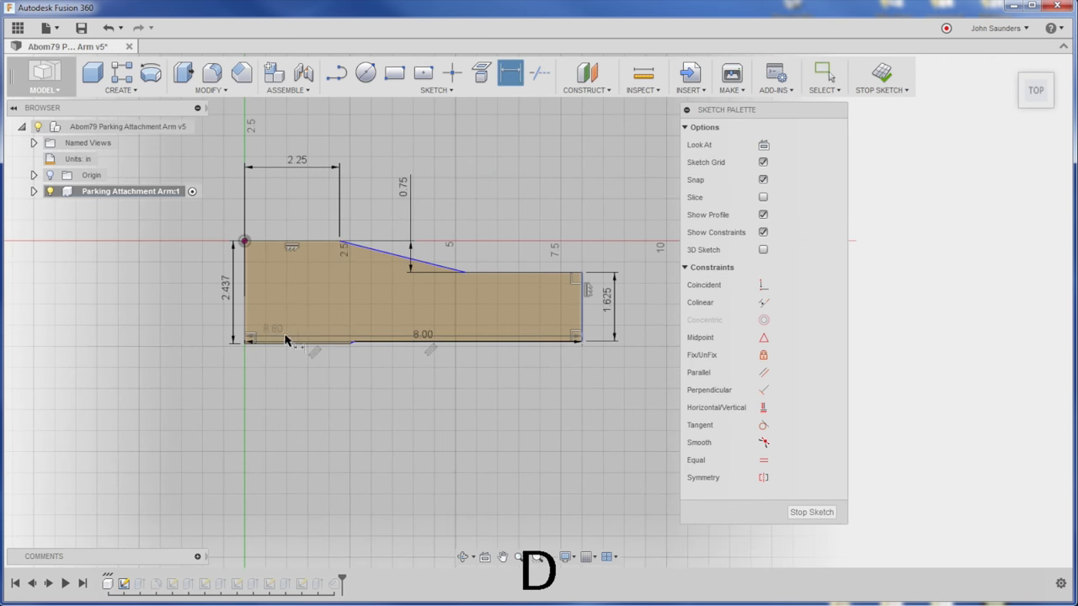
pyautogui.click(288, 341)
pyautogui.click(352, 410)
pyautogui.click(551, 358)
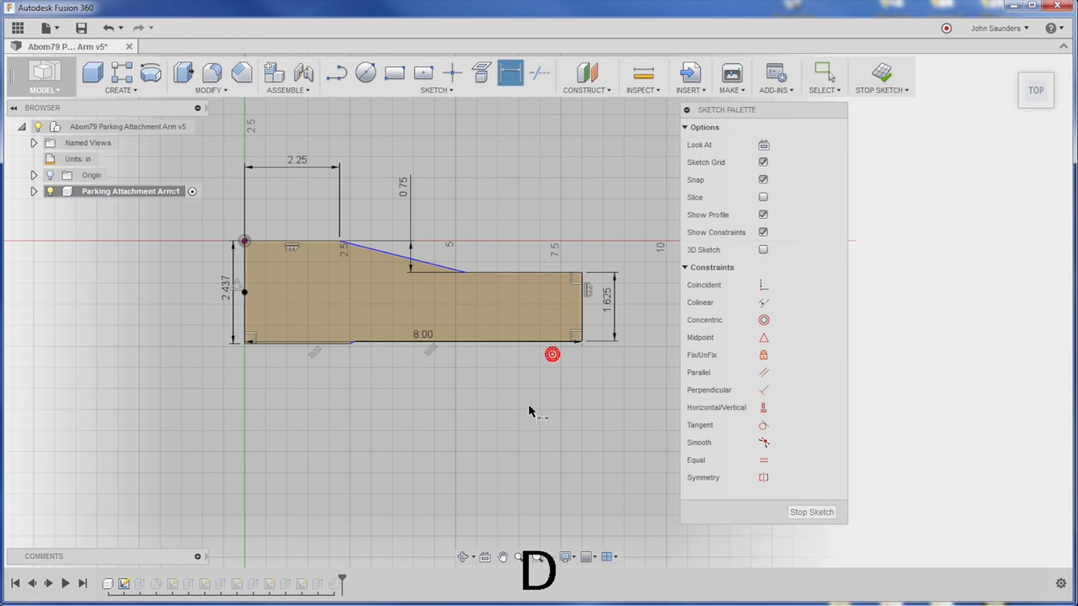
pyautogui.scroll(2, 498, 238)
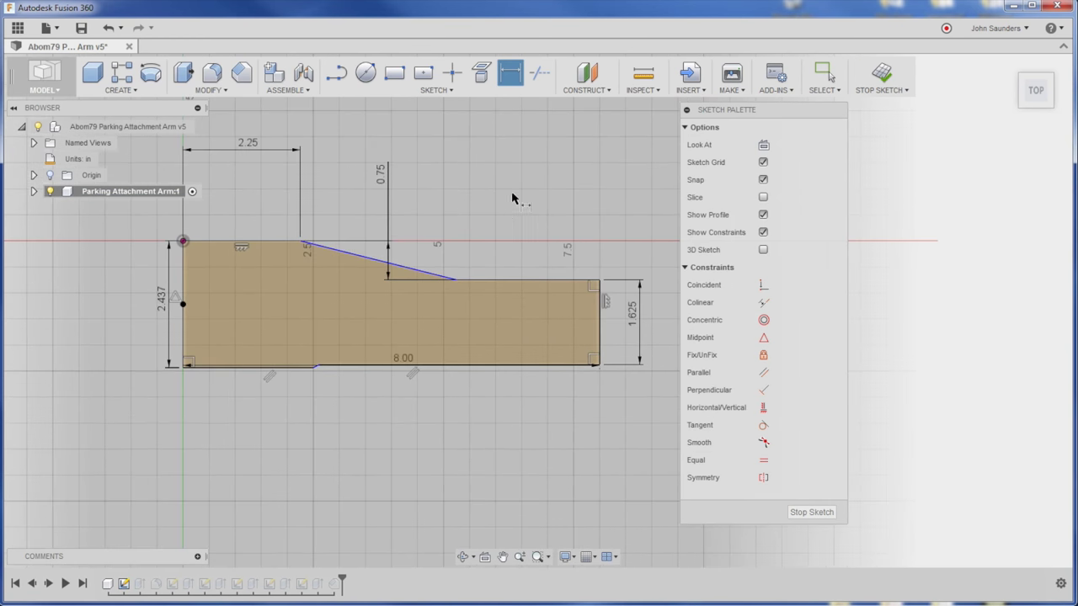
pyautogui.press('Escape')
# - Delete the 0.75 offset dimension between the profile's two upper edges
pyautogui.click(381, 258)
pyautogui.press('Delete')
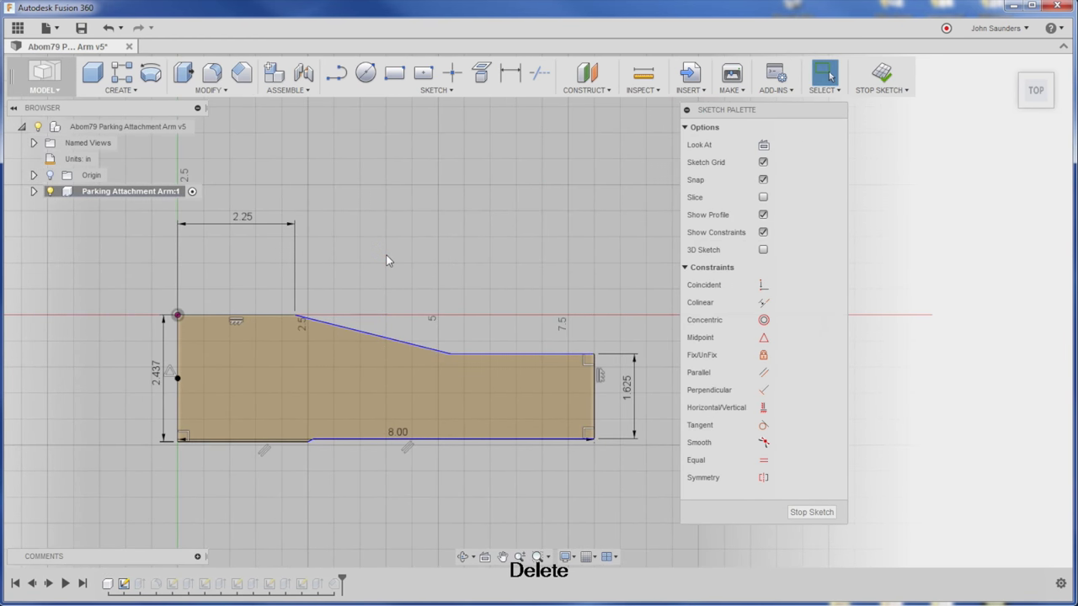
# - Dimension the arm profile's overall length between its two vertical end edges as 7.25 in
pyautogui.click(593, 407)
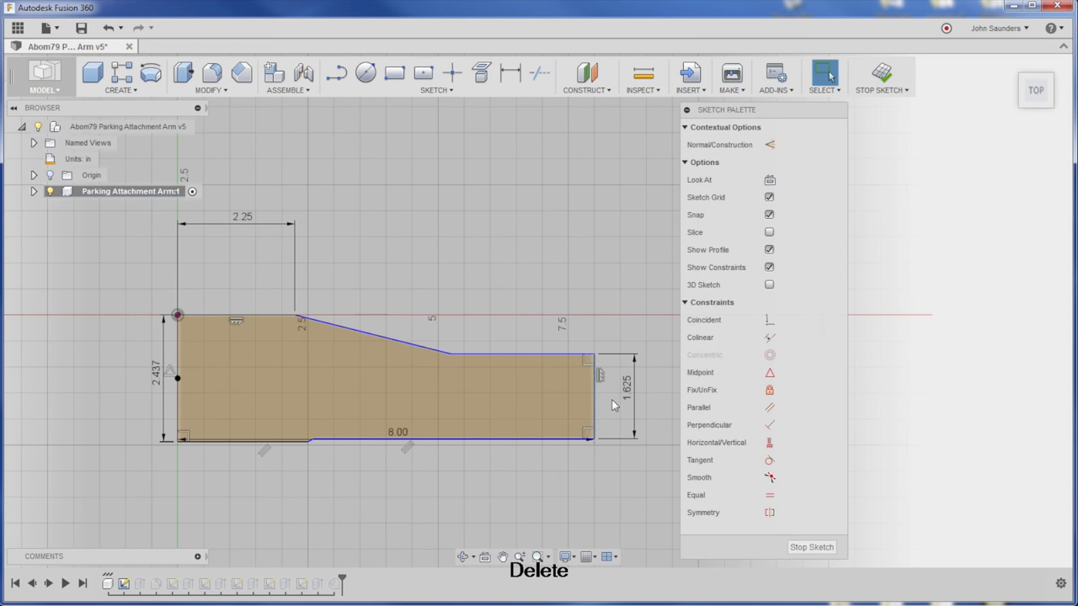
pyautogui.scroll(-3, 304, 497)
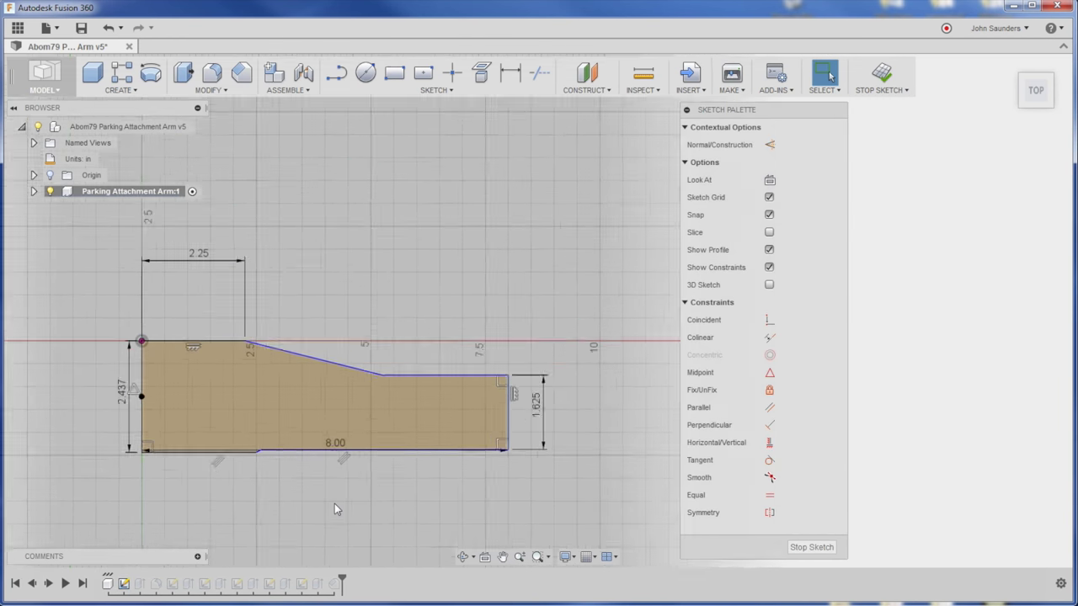
pyautogui.scroll(2, 334, 503)
pyautogui.press('d')
pyautogui.click(331, 430)
pyautogui.click(337, 495)
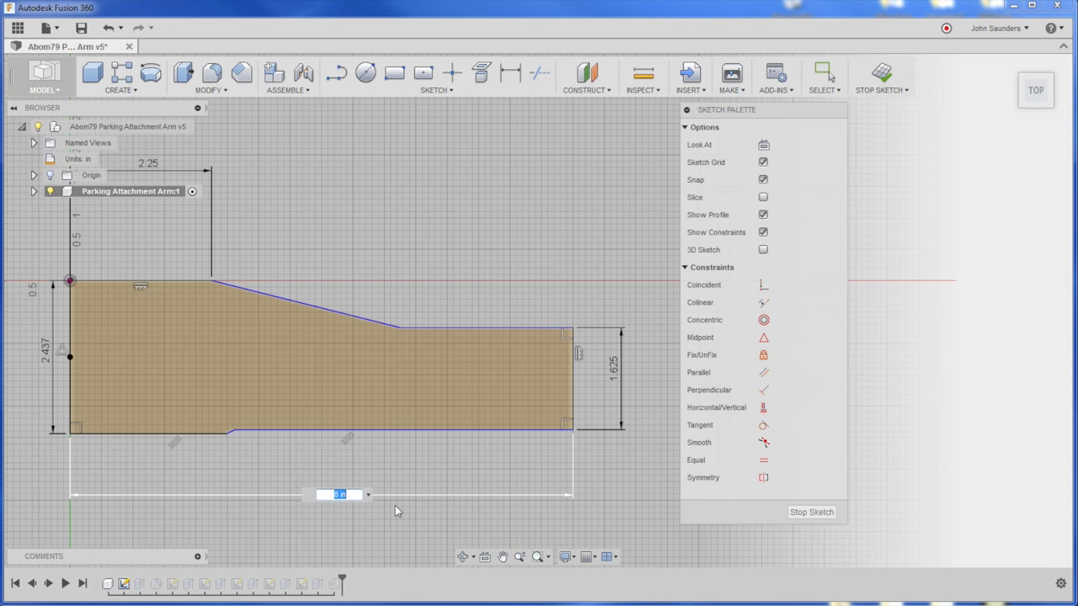
pyautogui.write('7.25')
pyautogui.press('Return')
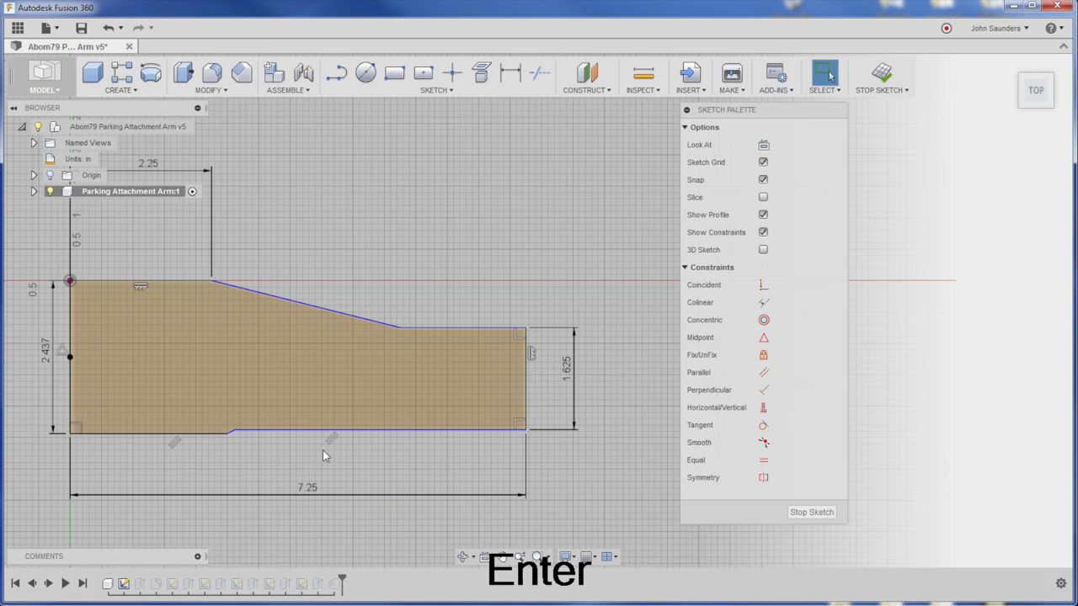
# - Dimension the offset between the profile's two lower edges as 0.125 in and finish the sketch
pyautogui.scroll(-2, 323, 449)
pyautogui.scroll(3, 299, 419)
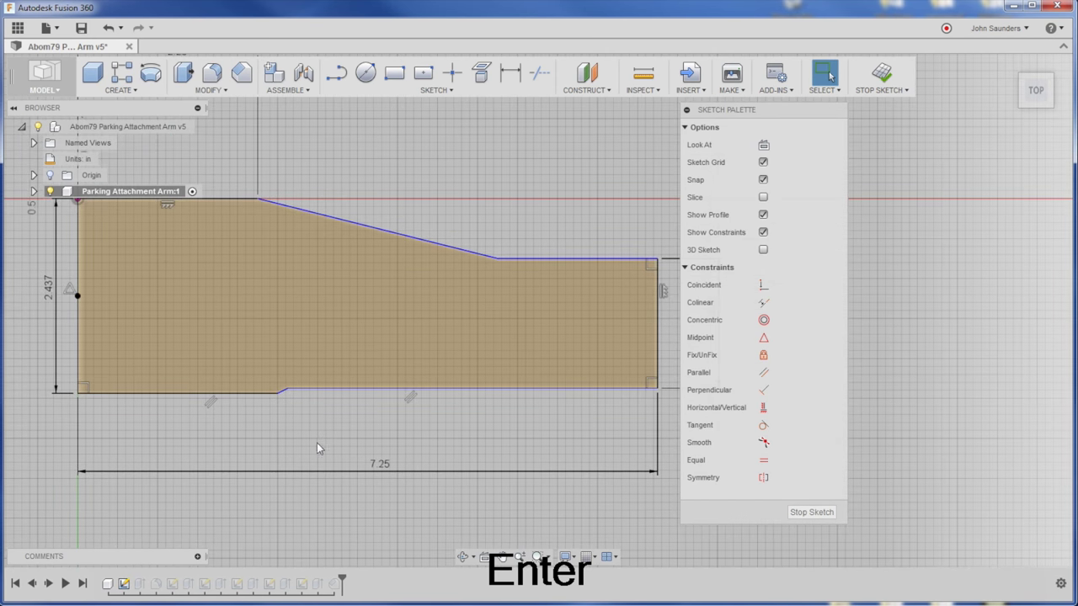
pyautogui.scroll(-1, 314, 430)
pyautogui.press('d')
pyautogui.click(261, 403)
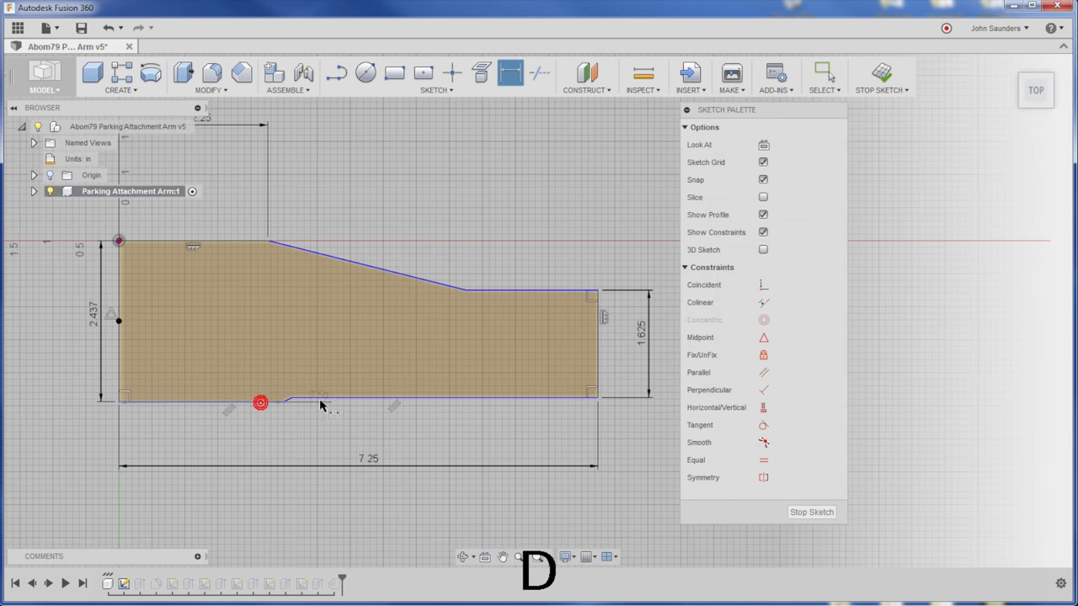
pyautogui.click(320, 399)
pyautogui.click(71, 398)
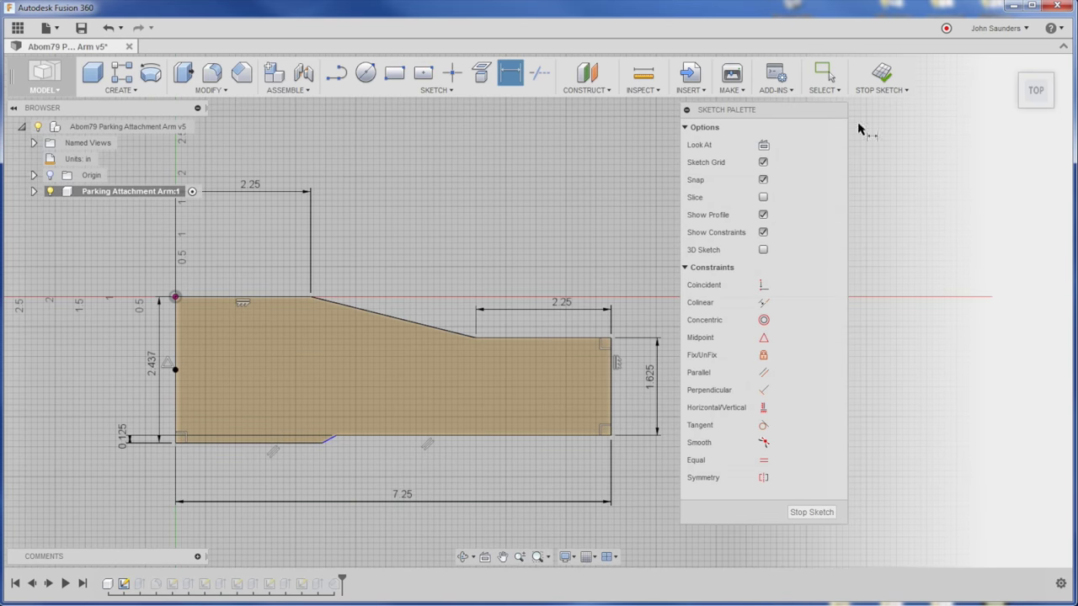
pyautogui.click(881, 72)
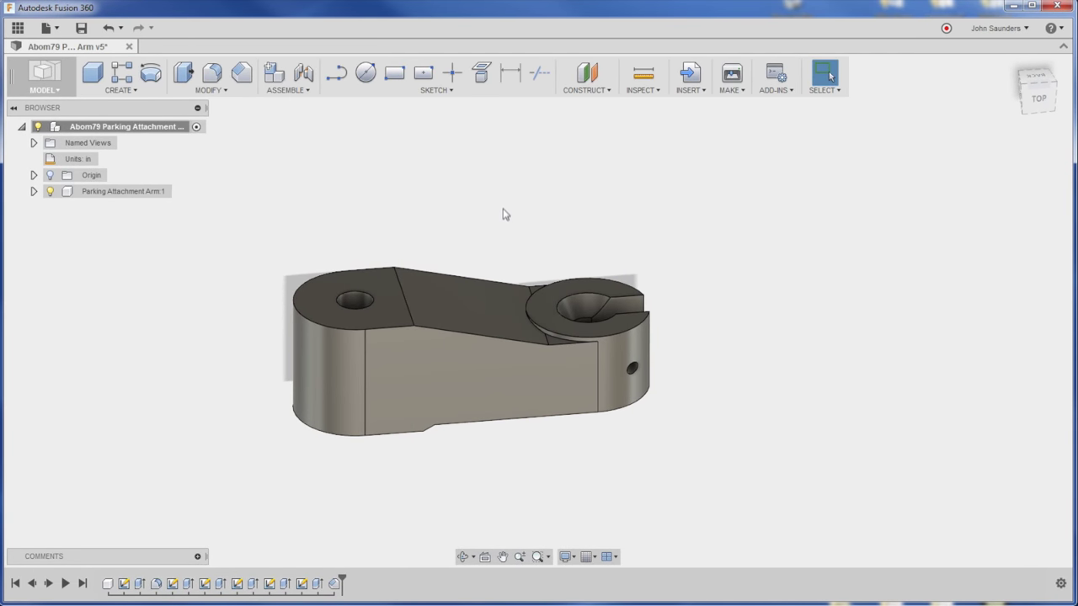
# - Examine the raised ring at the arm's narrow end and find the timeline sketch that defines it
pyautogui.keyDown('shift'); pyautogui.moveTo(503, 214); pyautogui.dragTo(537, 257, button='middle'); pyautogui.keyUp('shift')
pyautogui.click(558, 294)
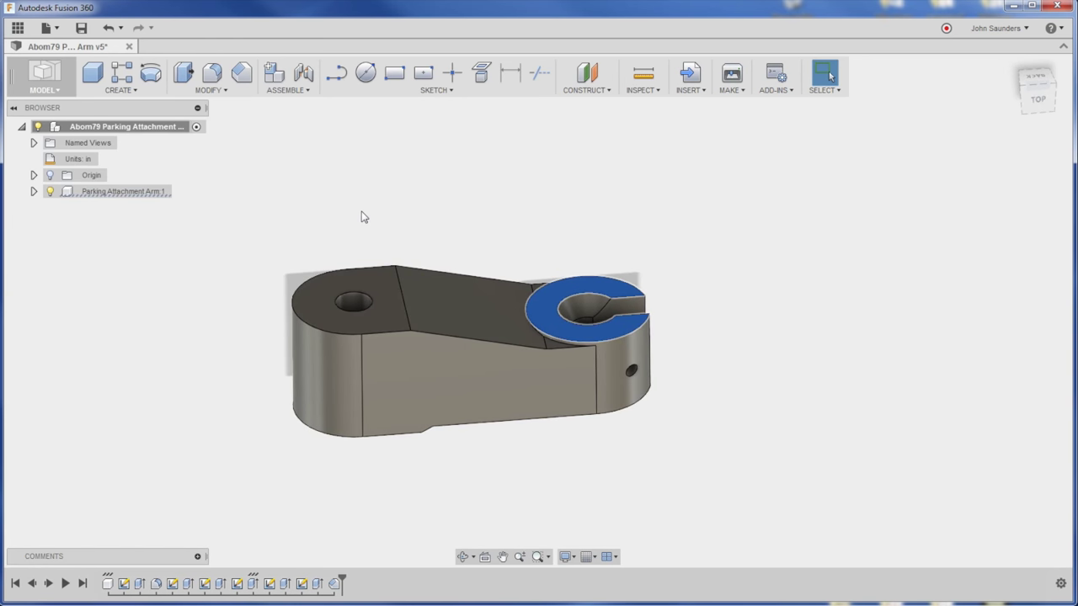
pyautogui.click(421, 220)
pyautogui.click(548, 301)
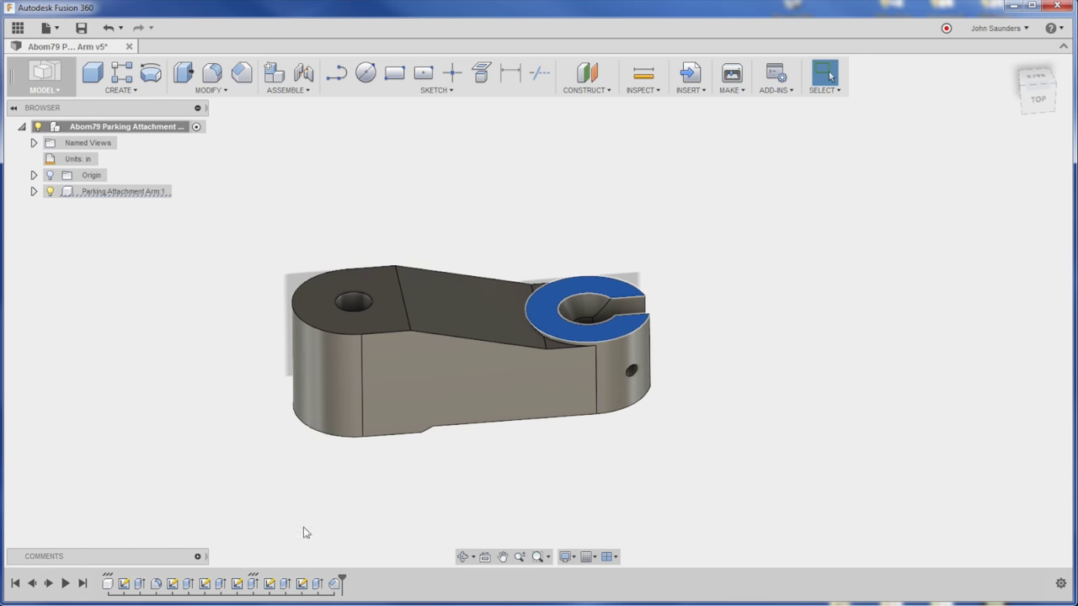
pyautogui.click(238, 584)
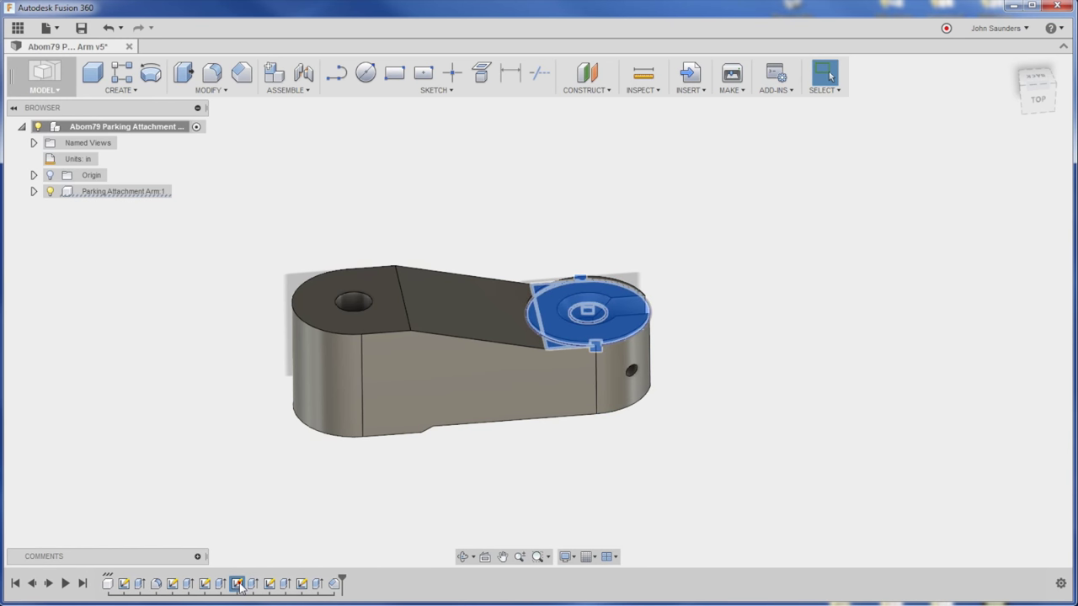
pyautogui.rightClick(238, 585)
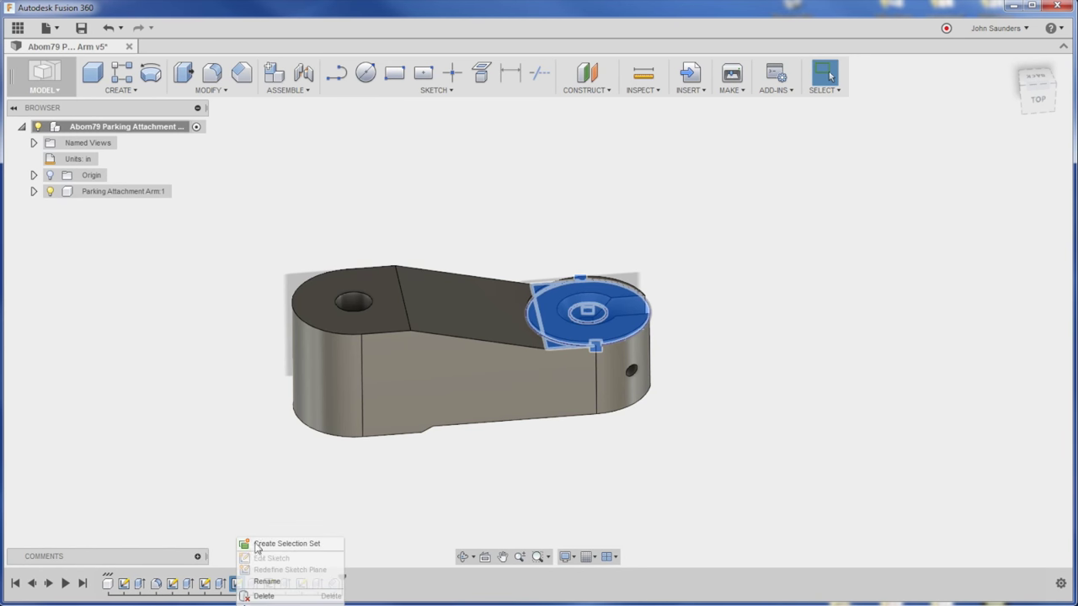
pyautogui.click(197, 397)
pyautogui.click(234, 434)
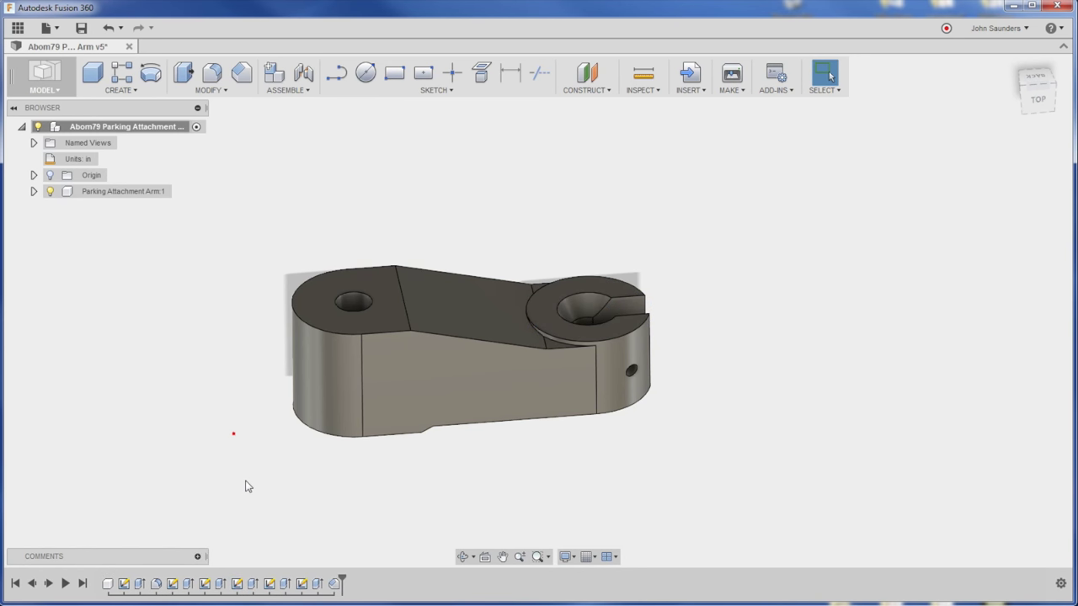
pyautogui.rightClick(238, 583)
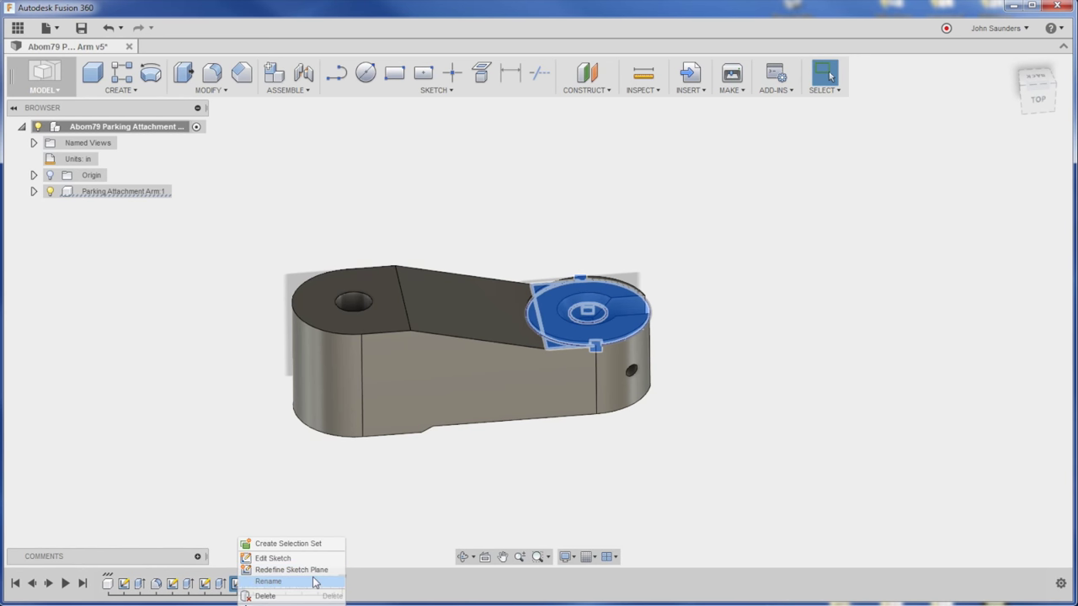
pyautogui.click(229, 439)
pyautogui.click(498, 197)
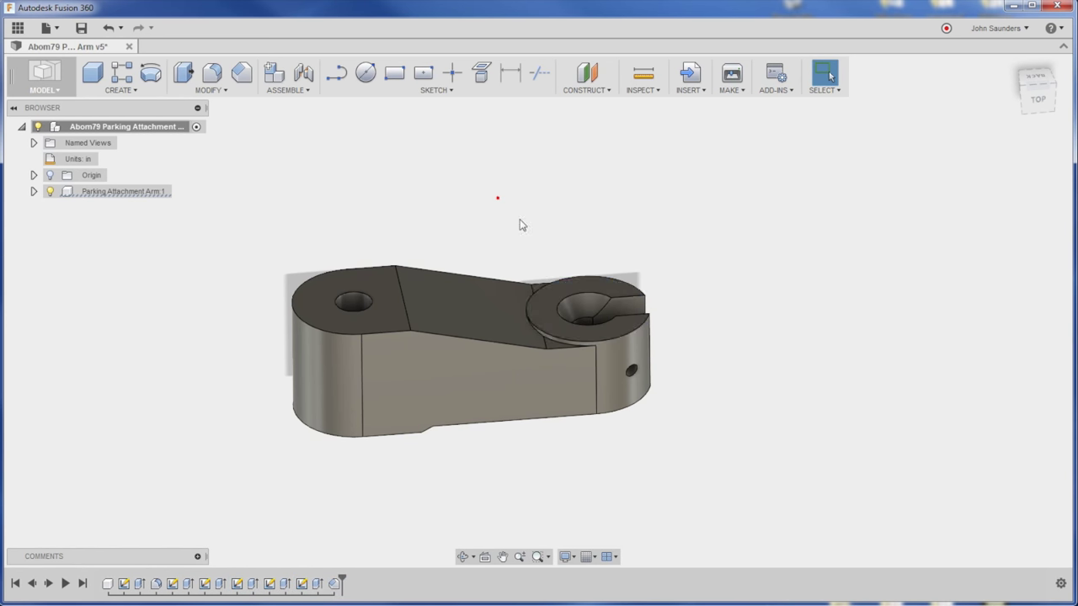
pyautogui.click(514, 300)
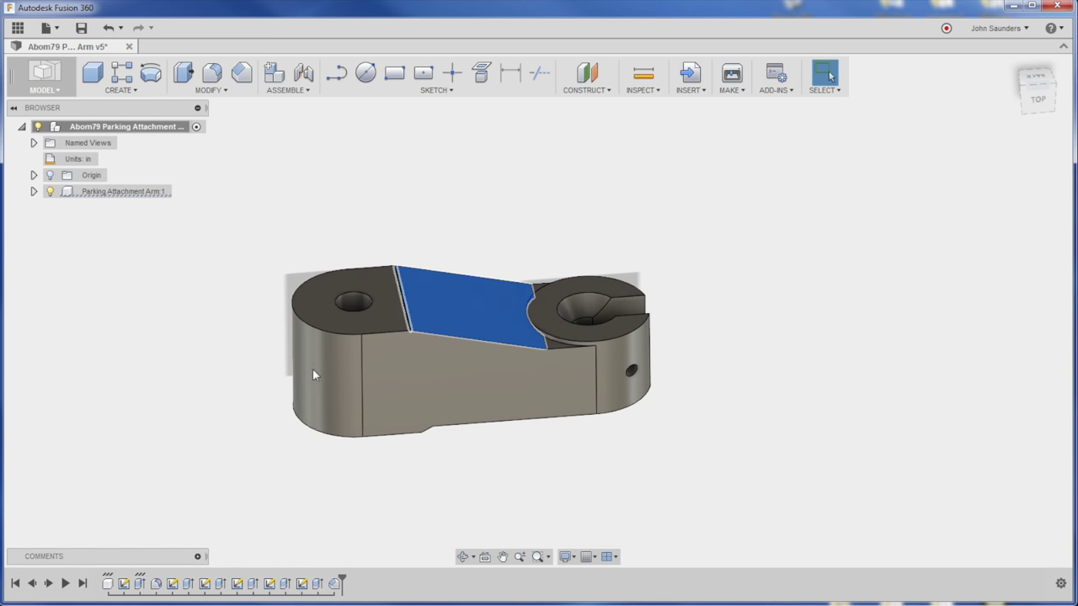
pyautogui.click(236, 583)
pyautogui.click(126, 287)
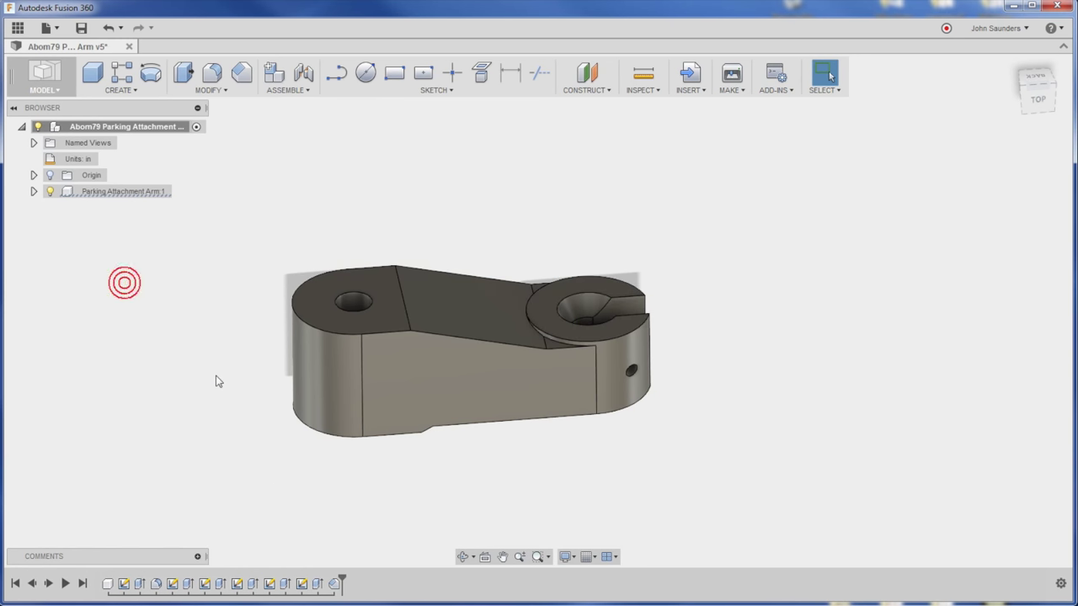
pyautogui.click(545, 309)
# - Edit the raised ring's sketch, dimension its outer circle to a diameter of 2 in, and finish the sketch
pyautogui.click(238, 583)
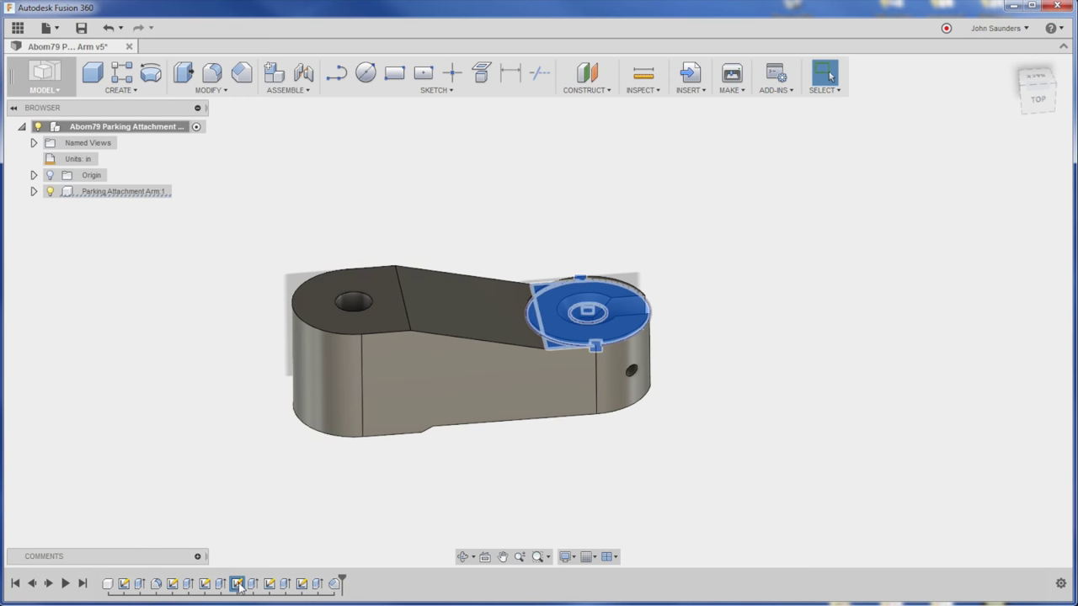
pyautogui.rightClick(236, 584)
pyautogui.click(261, 570)
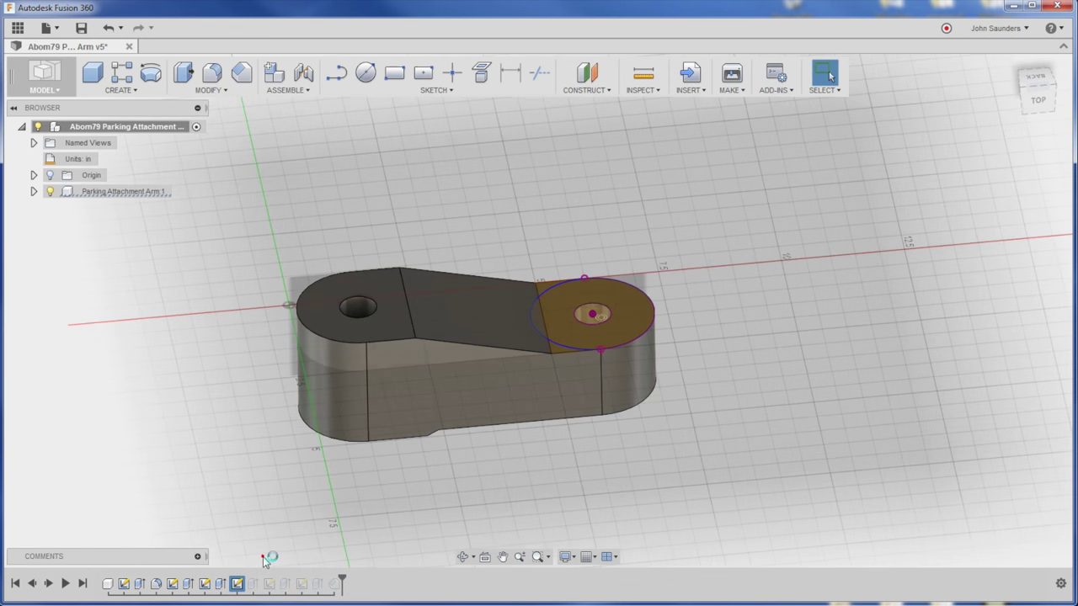
pyautogui.press('d')
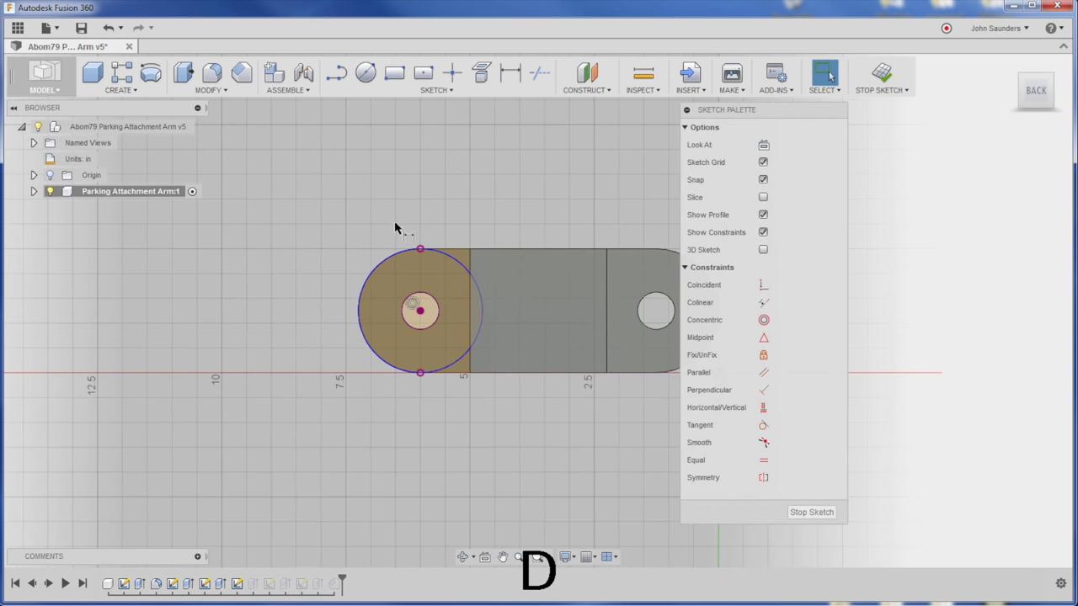
pyautogui.click(380, 266)
pyautogui.click(357, 227)
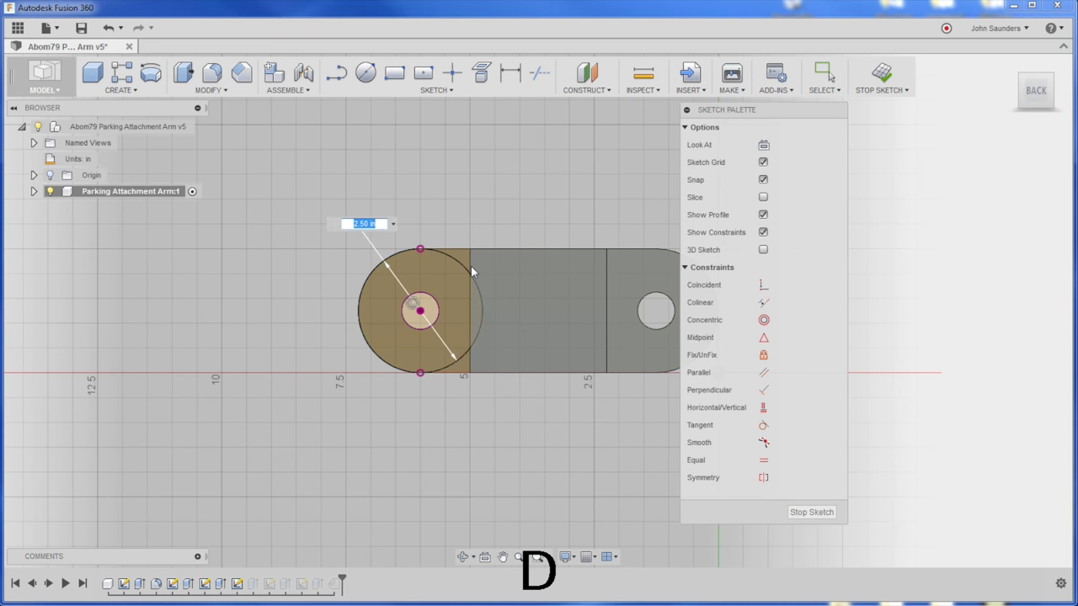
pyautogui.write('2')
pyautogui.press('Return')
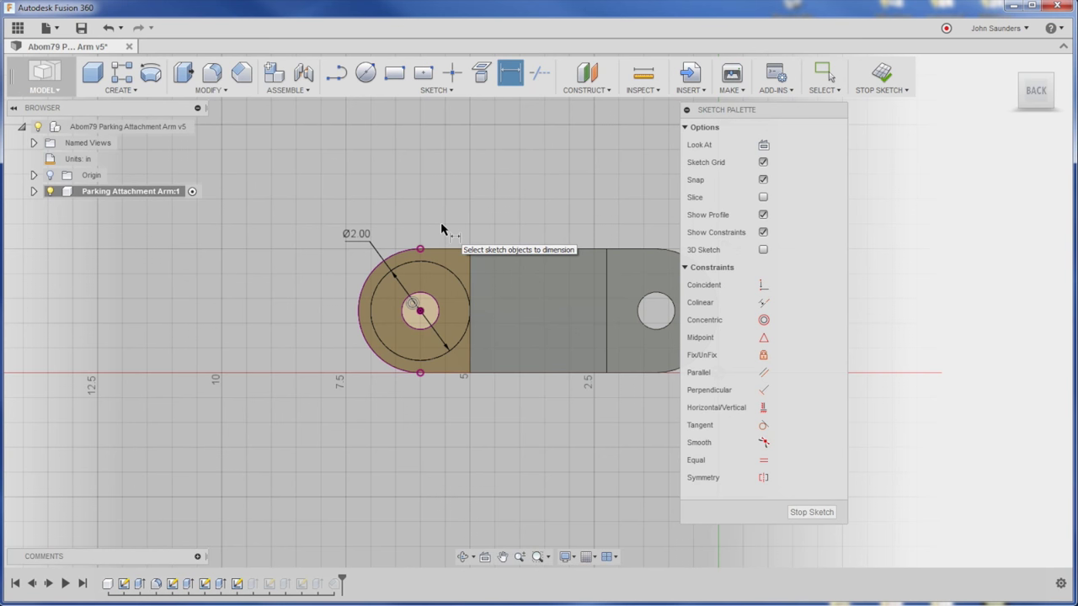
pyautogui.keyDown('shift'); pyautogui.moveTo(440, 212); pyautogui.dragTo(437, 190, button='middle'); pyautogui.keyUp('shift')
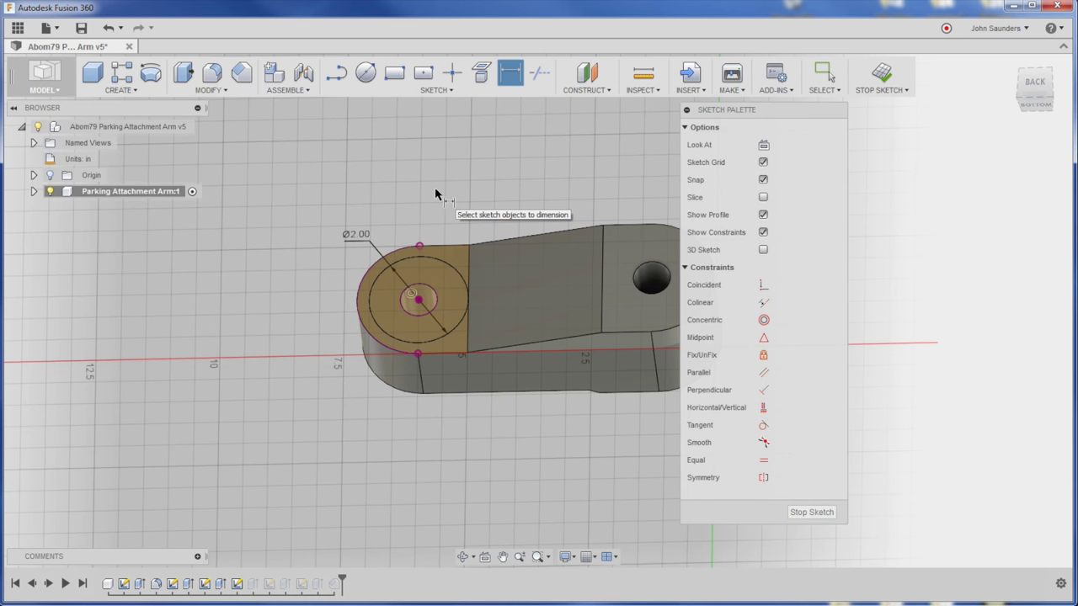
pyautogui.click(884, 74)
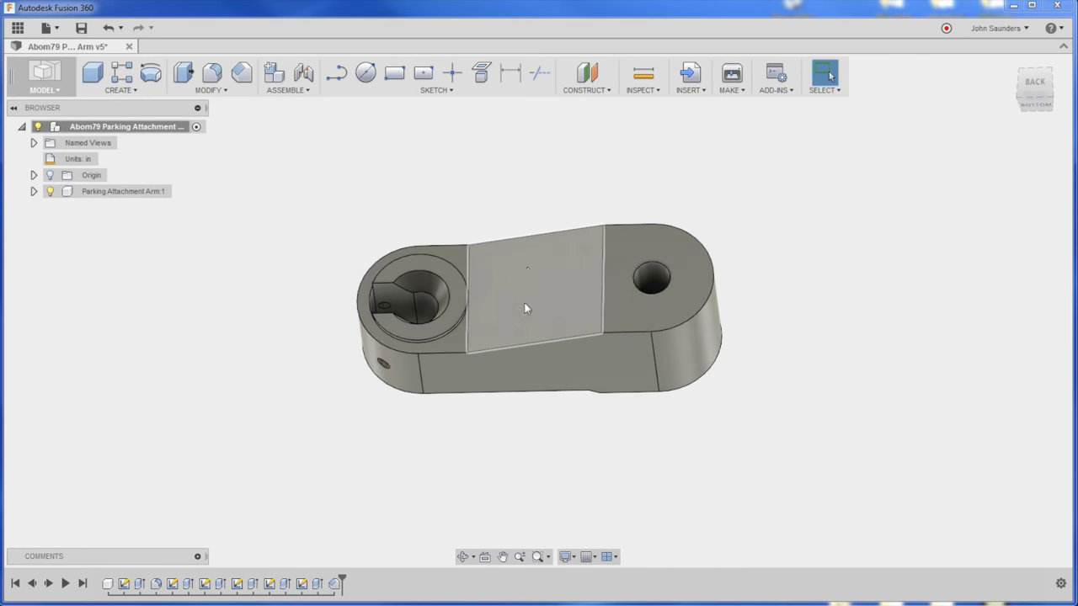
# - Measure the arm's width between its two side faces
pyautogui.keyDown('shift'); pyautogui.moveTo(523, 309); pyautogui.dragTo(453, 329, button='middle'); pyautogui.keyUp('shift')
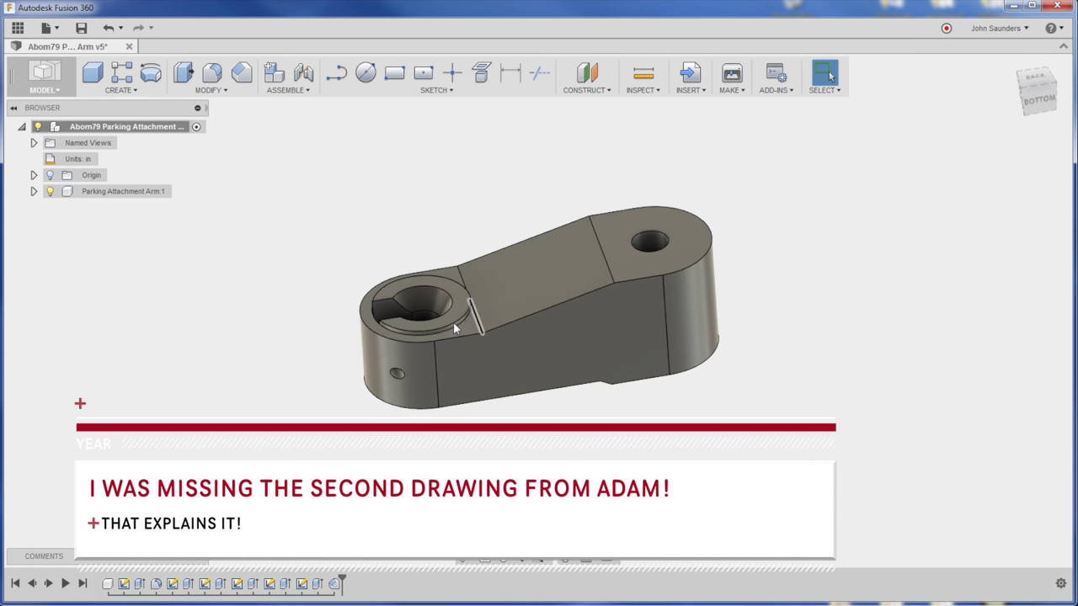
pyautogui.click(459, 360)
pyautogui.keyDown('shift'); pyautogui.moveTo(430, 169); pyautogui.dragTo(452, 273, button='middle'); pyautogui.keyUp('shift')
pyautogui.click(326, 213)
pyautogui.press('i')
pyautogui.click(525, 307)
pyautogui.keyDown('shift'); pyautogui.moveTo(525, 307); pyautogui.dragTo(414, 247, button='middle'); pyautogui.keyUp('shift')
pyautogui.click(535, 287)
pyautogui.scroll(2, 457, 363)
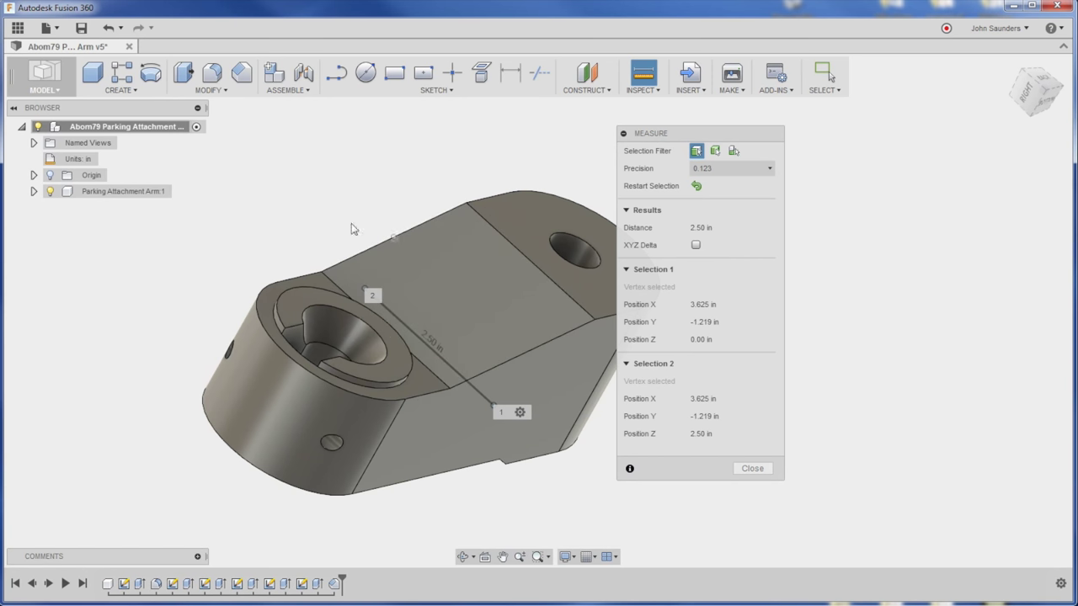
pyautogui.click(750, 468)
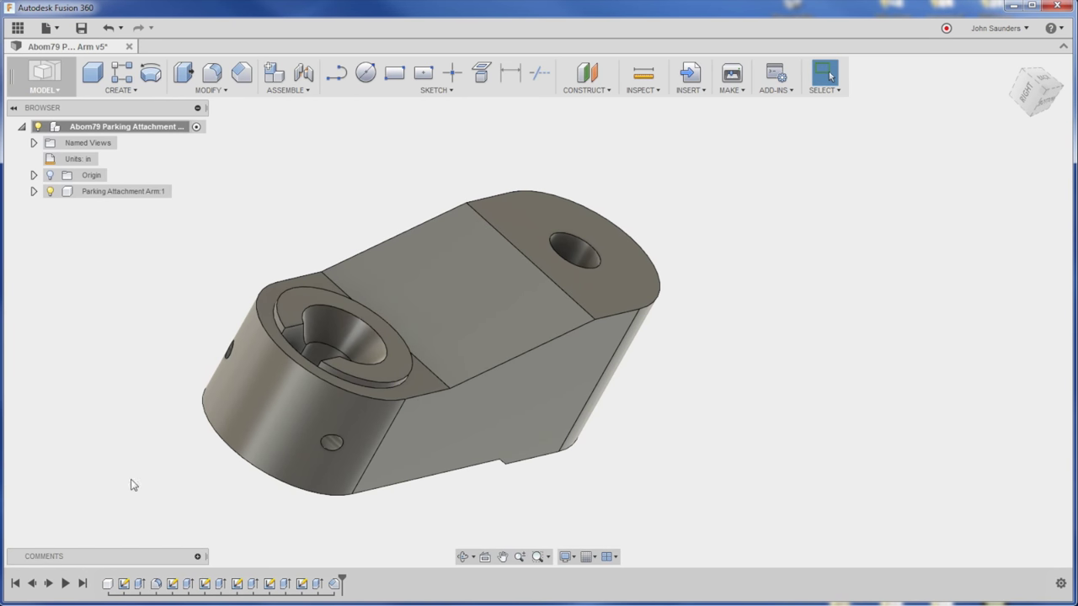
# - Edit the arm's base extrusion and set its distance to 2 in
pyautogui.click(515, 388)
pyautogui.click(138, 585)
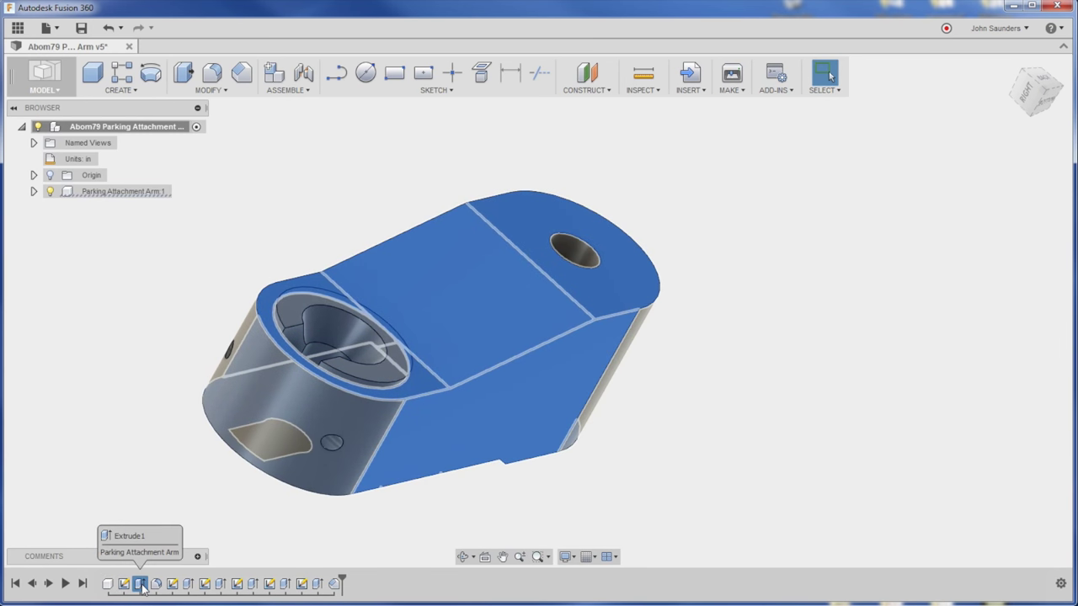
pyautogui.rightClick(141, 585)
pyautogui.click(186, 567)
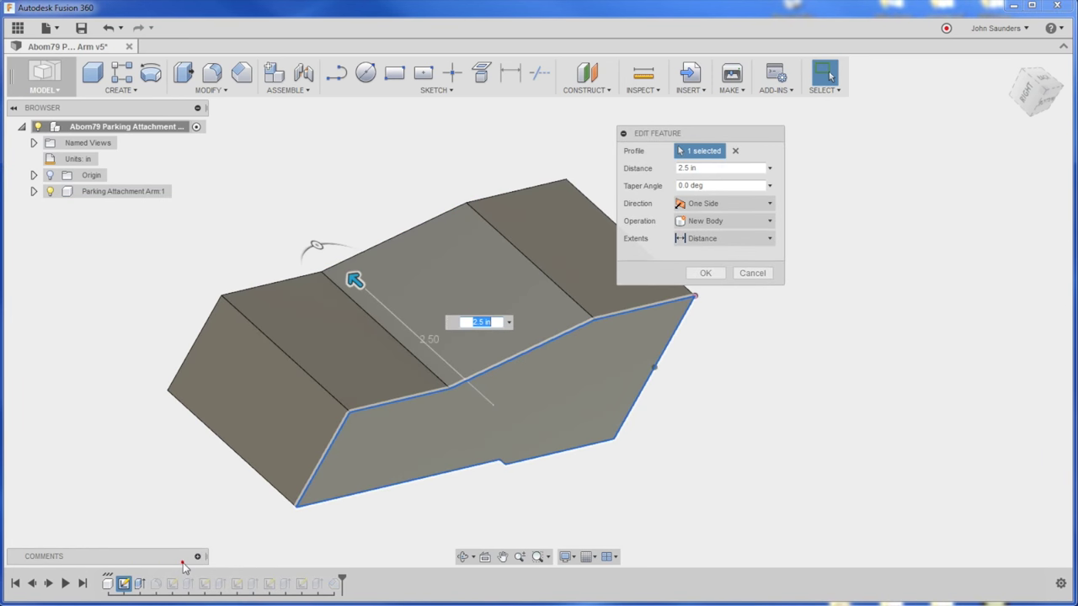
pyautogui.click(684, 168)
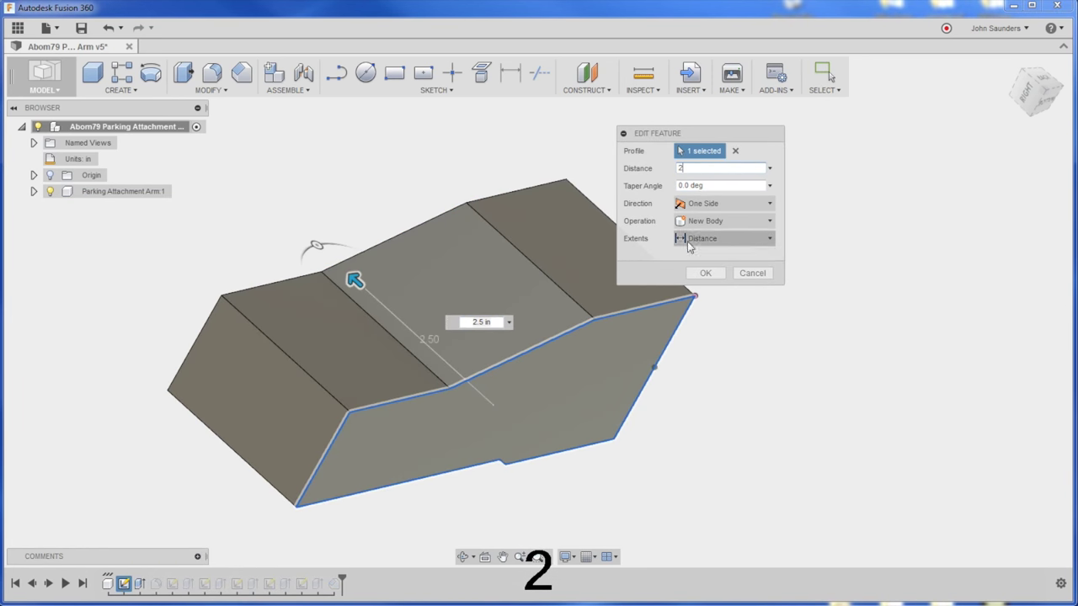
pyautogui.click(705, 273)
# - Edit the failed fillet on the arm's four vertical end edges and set its radius to 1 in
pyautogui.keyDown('shift'); pyautogui.moveTo(426, 176); pyautogui.dragTo(417, 202, button='middle'); pyautogui.keyUp('shift')
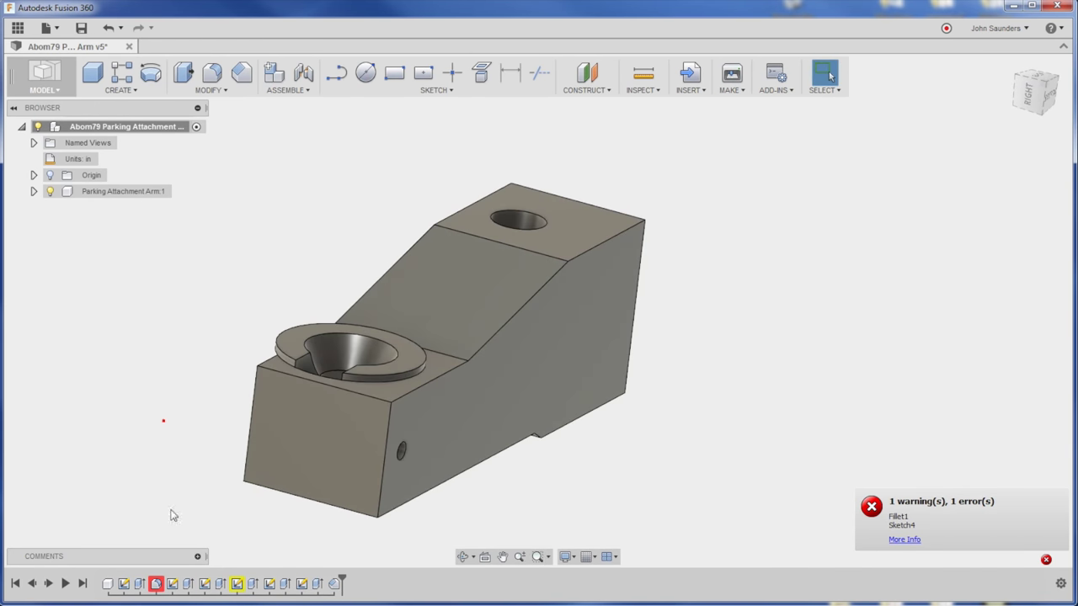
pyautogui.rightClick(155, 585)
pyautogui.click(187, 558)
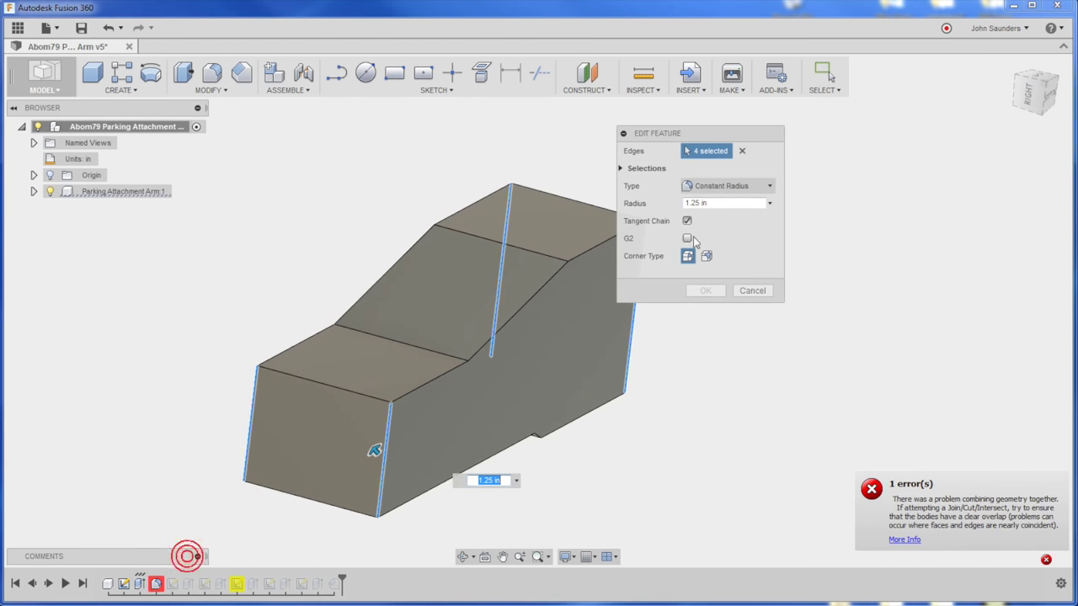
pyautogui.click(706, 291)
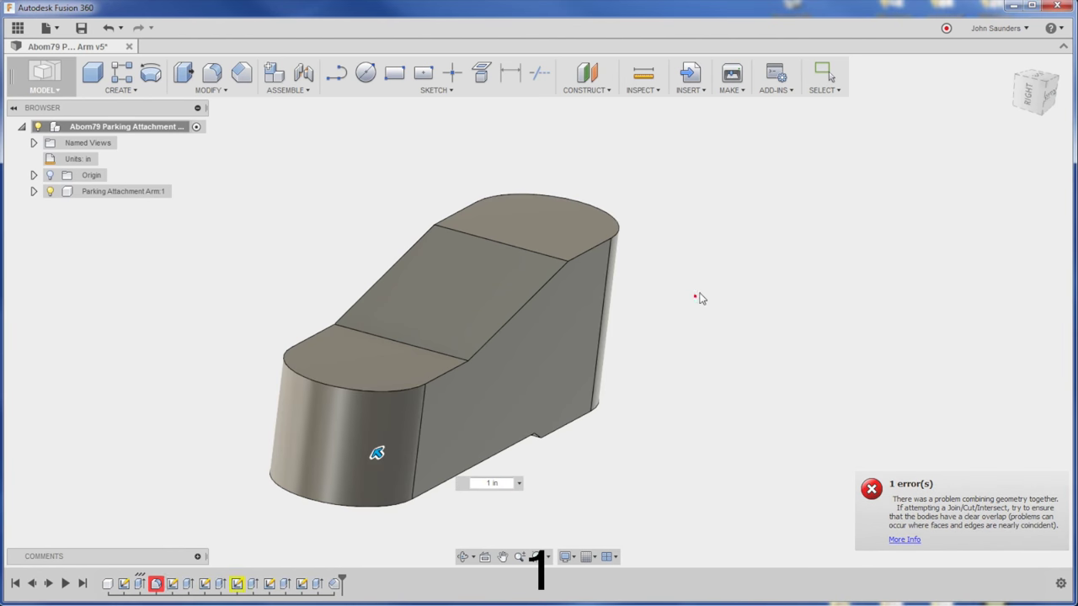
pyautogui.keyDown('shift'); pyautogui.moveTo(200, 331); pyautogui.dragTo(252, 387, button='middle'); pyautogui.keyUp('shift')
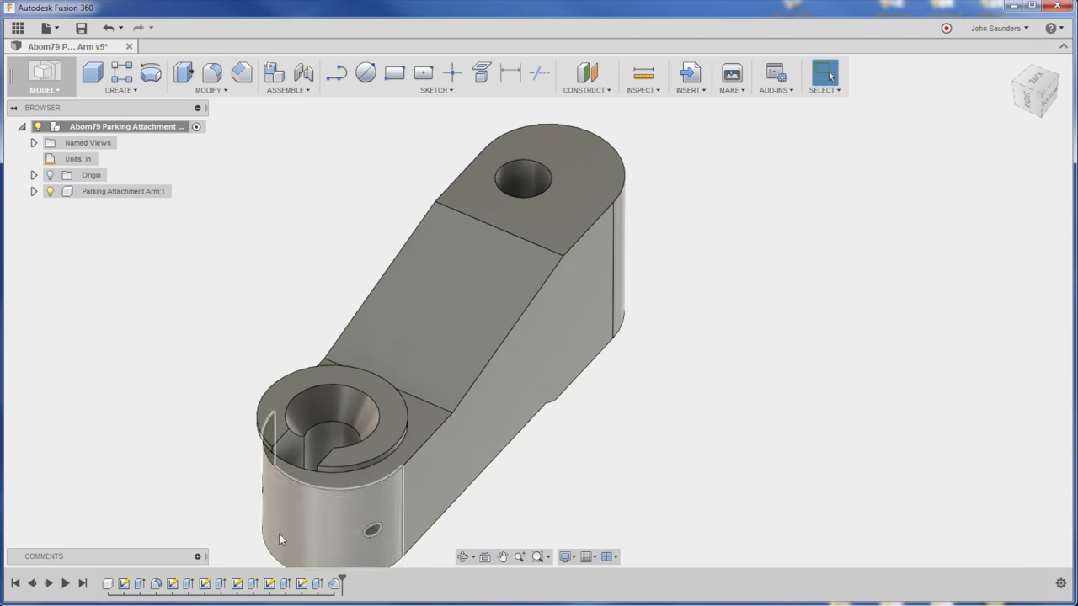
pyautogui.keyDown('shift'); pyautogui.moveTo(279, 534); pyautogui.dragTo(255, 325, button='middle'); pyautogui.keyUp('shift')
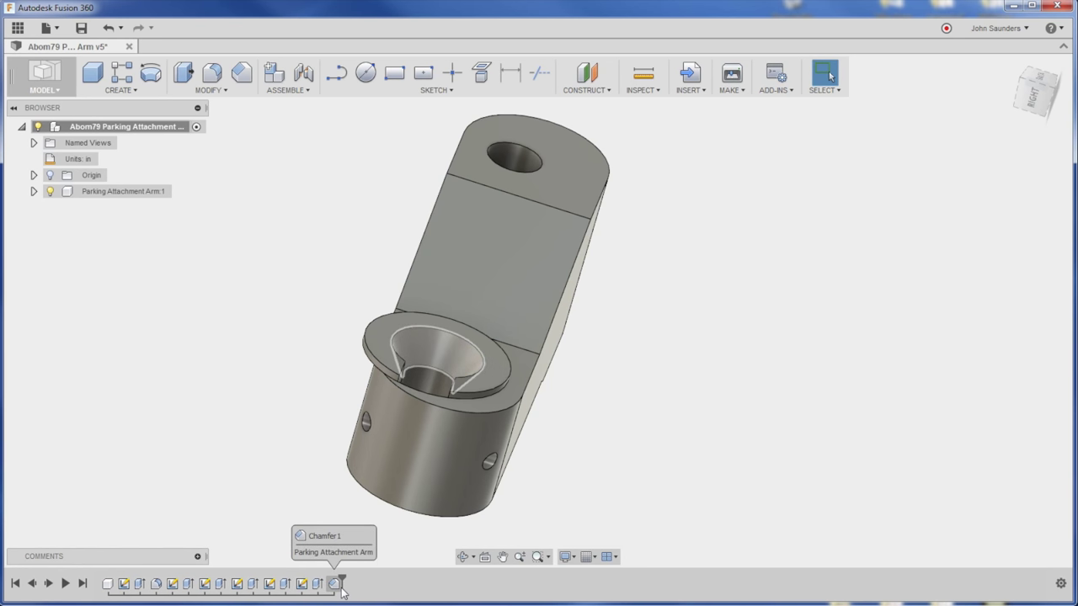
# - Roll the history back to the first hole, edit its sketch, make the circle concentric with the arm's rounded end, and finish the sketch
pyautogui.moveTo(341, 581)
pyautogui.mouseDown()
pyautogui.moveTo(158, 582)
pyautogui.moveTo(165, 585)
pyautogui.mouseUp()
pyautogui.keyDown('shift'); pyautogui.moveTo(181, 459); pyautogui.dragTo(250, 352, button='middle'); pyautogui.keyUp('shift')
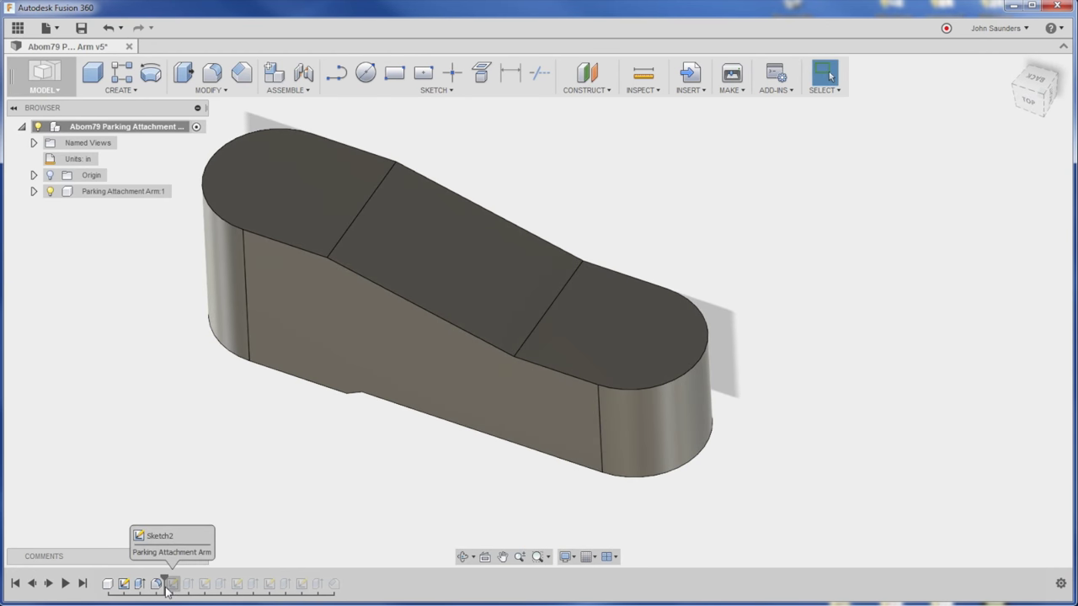
pyautogui.moveTo(172, 585); pyautogui.dragTo(195, 583)
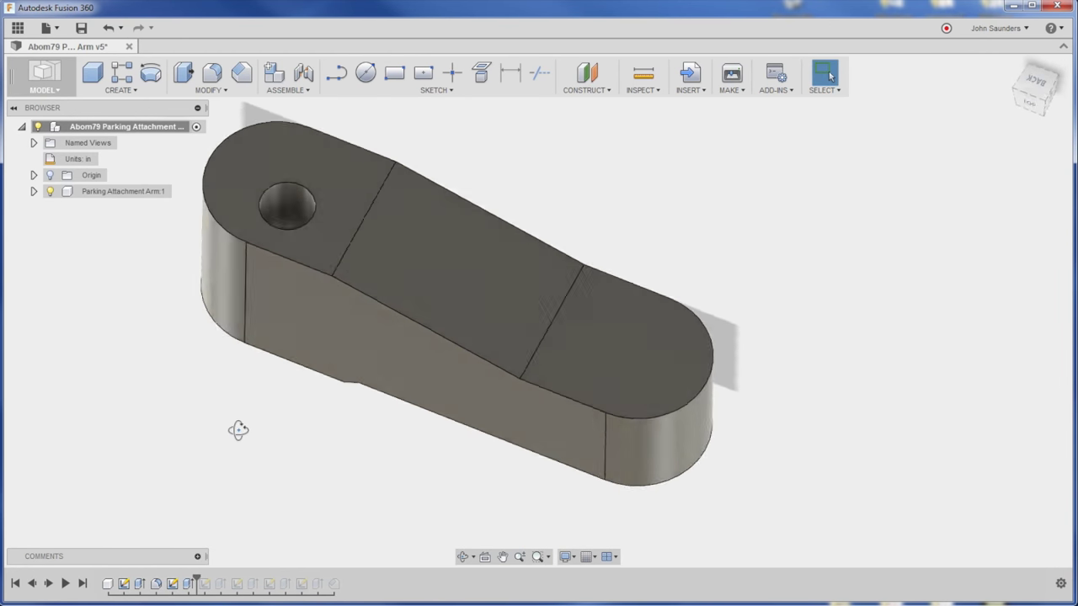
pyautogui.rightClick(158, 583)
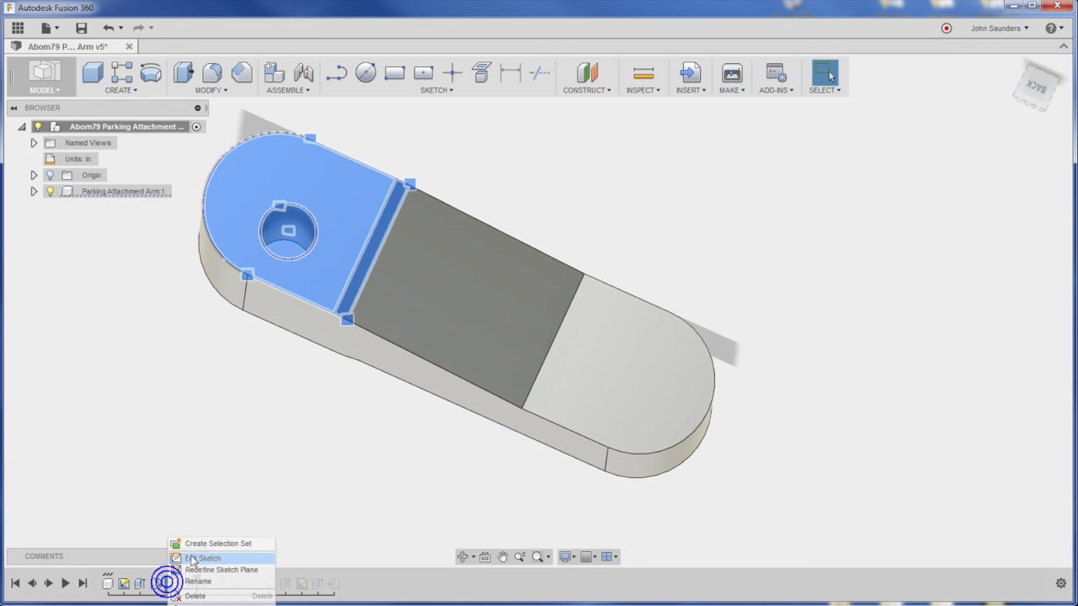
pyautogui.click(202, 558)
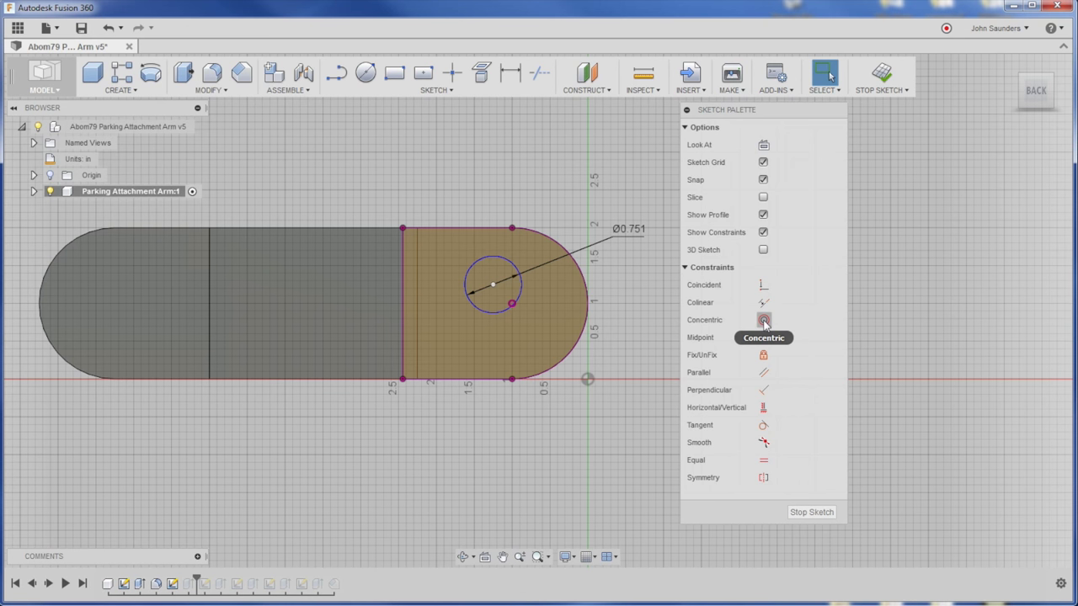
pyautogui.click(764, 322)
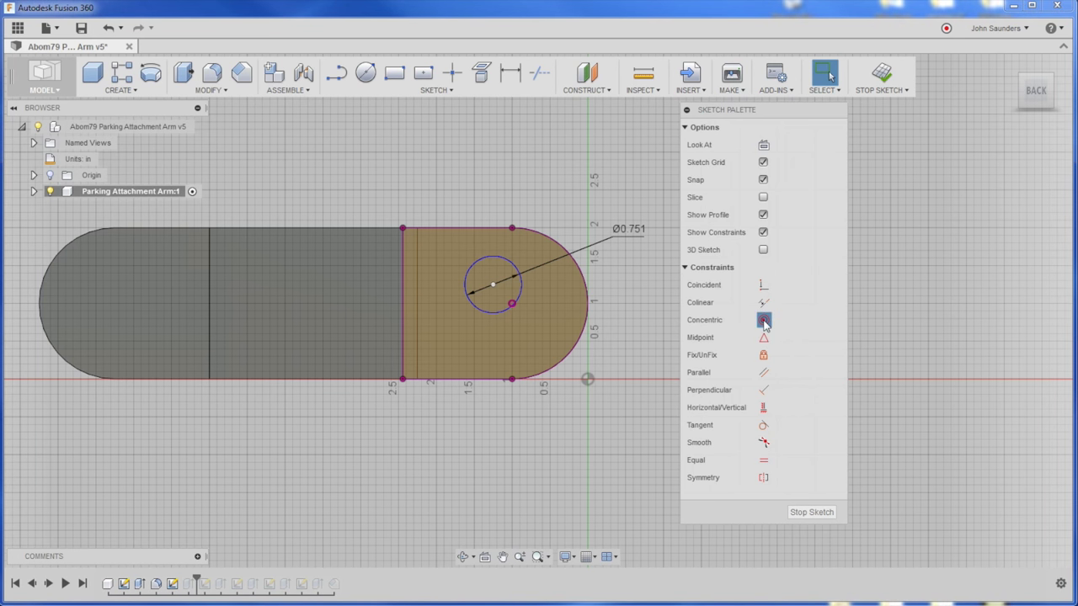
pyautogui.click(494, 313)
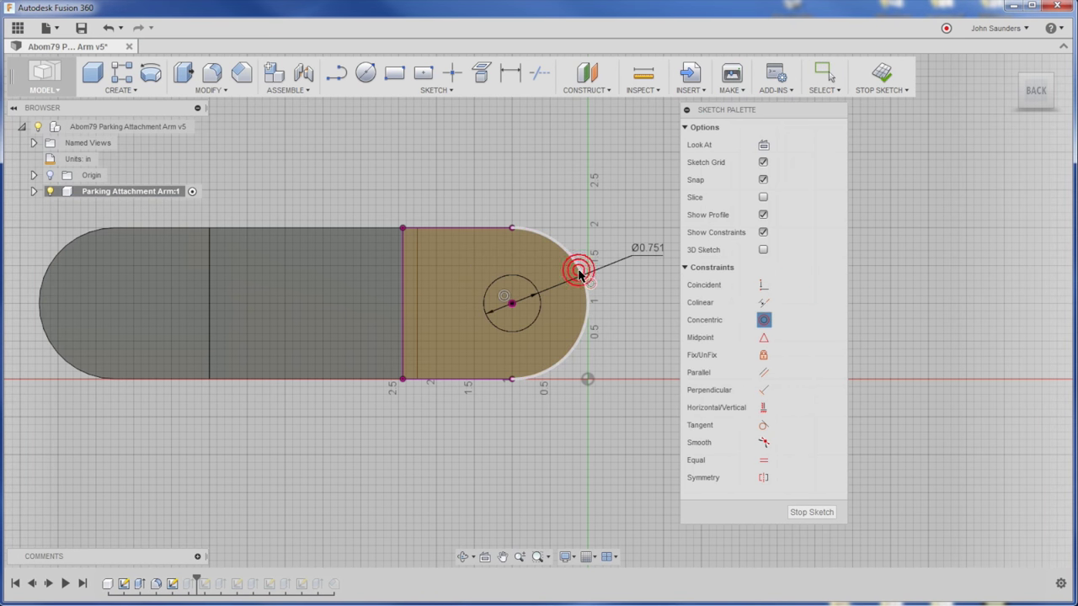
pyautogui.click(882, 74)
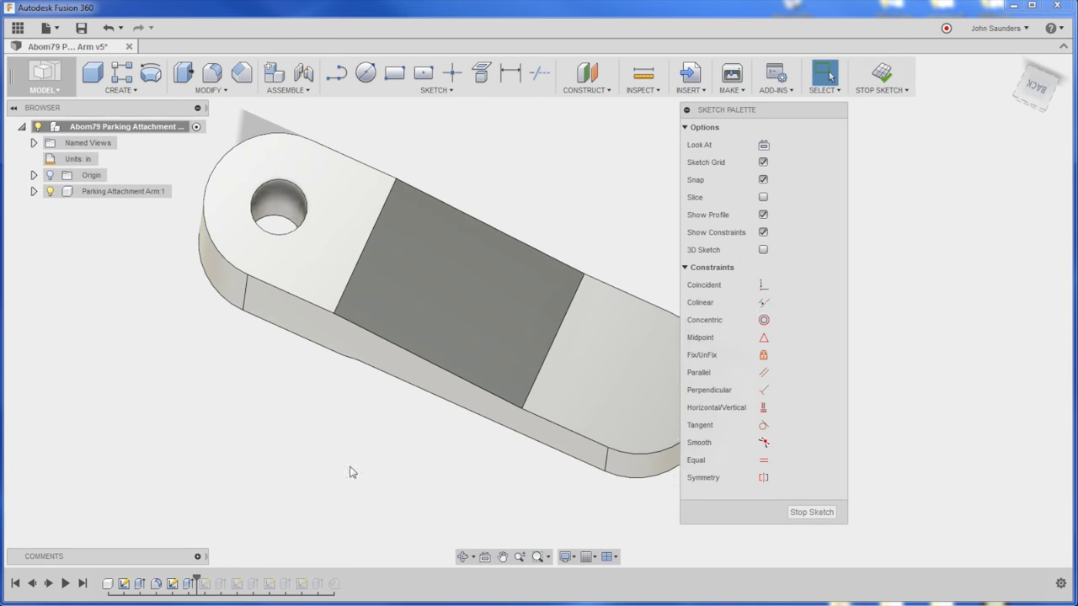
# - Advance the history past the second hole, edit its sketch, make the circle's centre coincident with the end arc's centre, and finish the sketch
pyautogui.moveTo(197, 581); pyautogui.dragTo(228, 580)
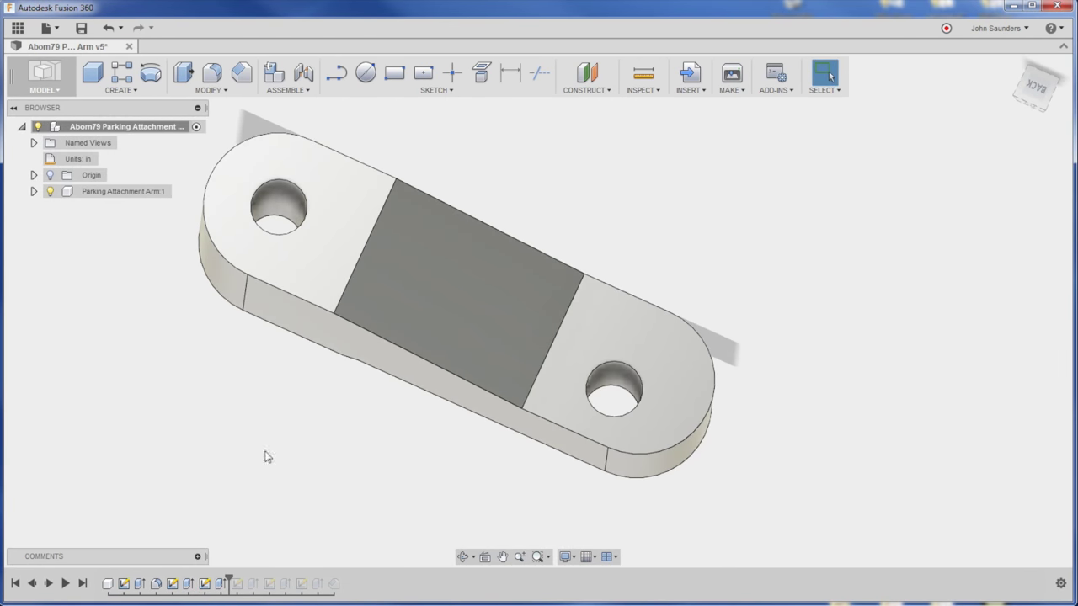
pyautogui.rightClick(206, 583)
pyautogui.click(245, 545)
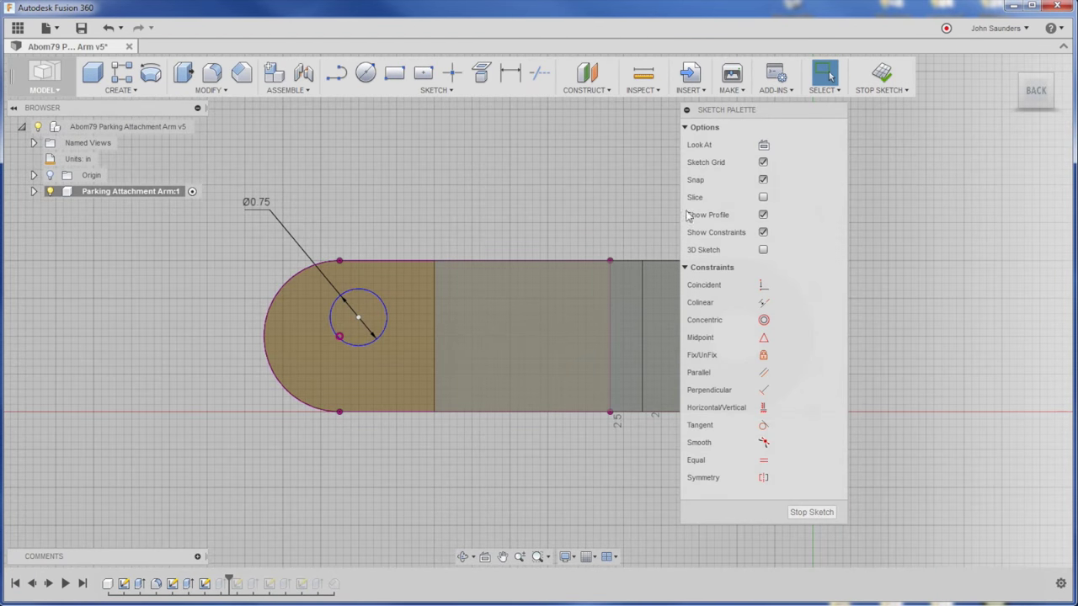
pyautogui.click(762, 320)
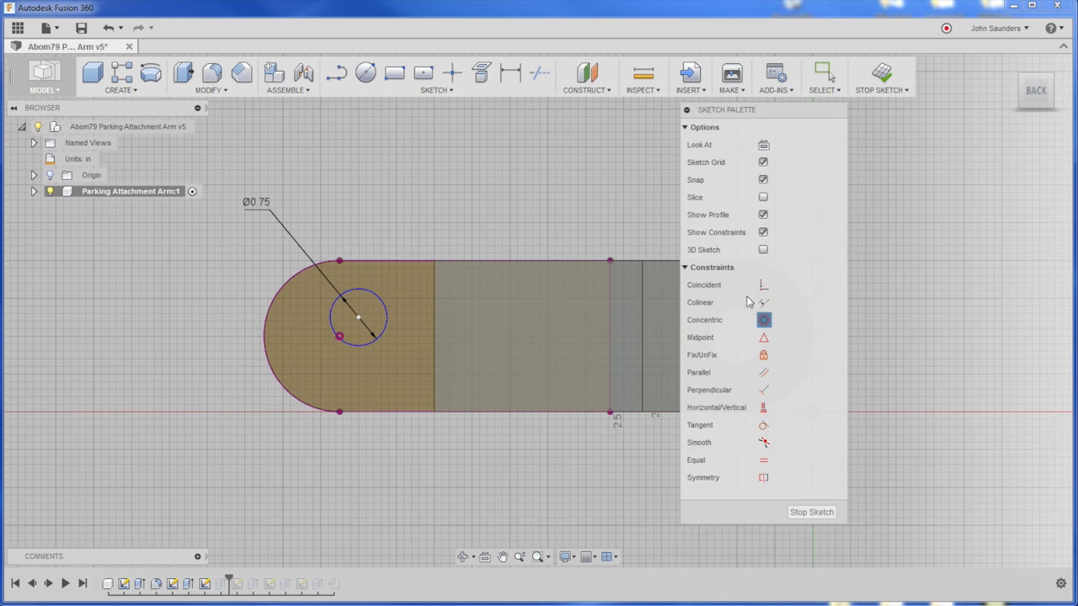
pyautogui.click(358, 319)
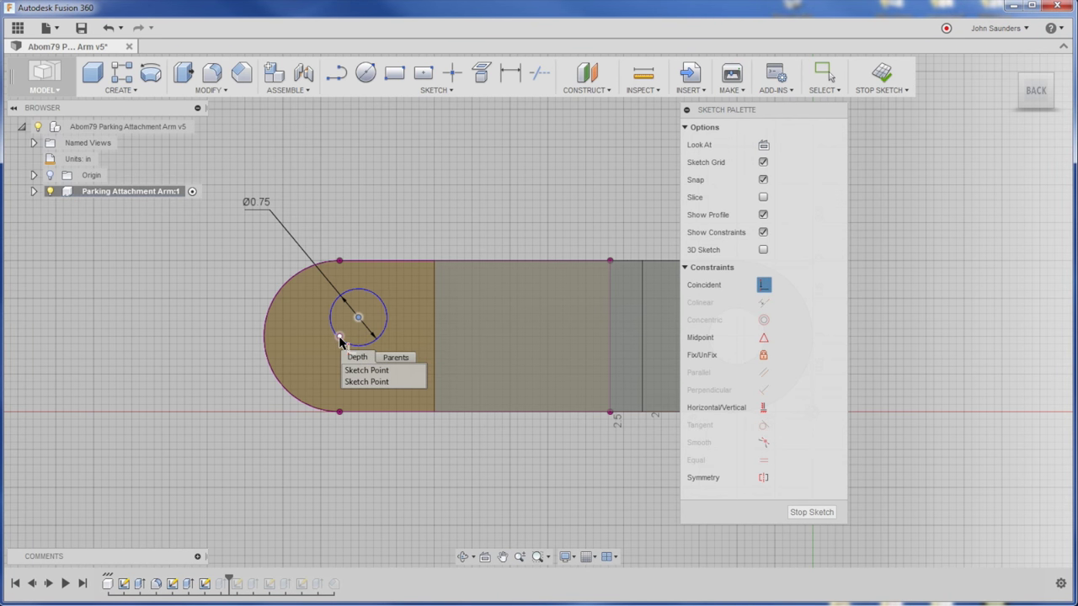
pyautogui.click(339, 338)
pyautogui.click(882, 76)
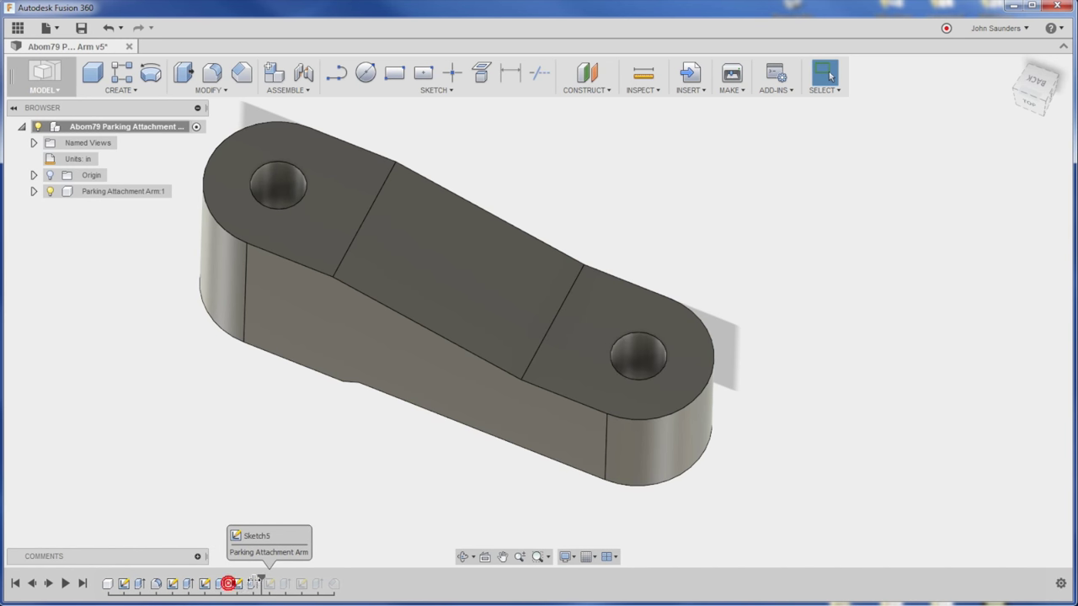
# - Roll the history forward through the raised ring to the final chamfer feature
pyautogui.moveTo(229, 582); pyautogui.dragTo(260, 582)
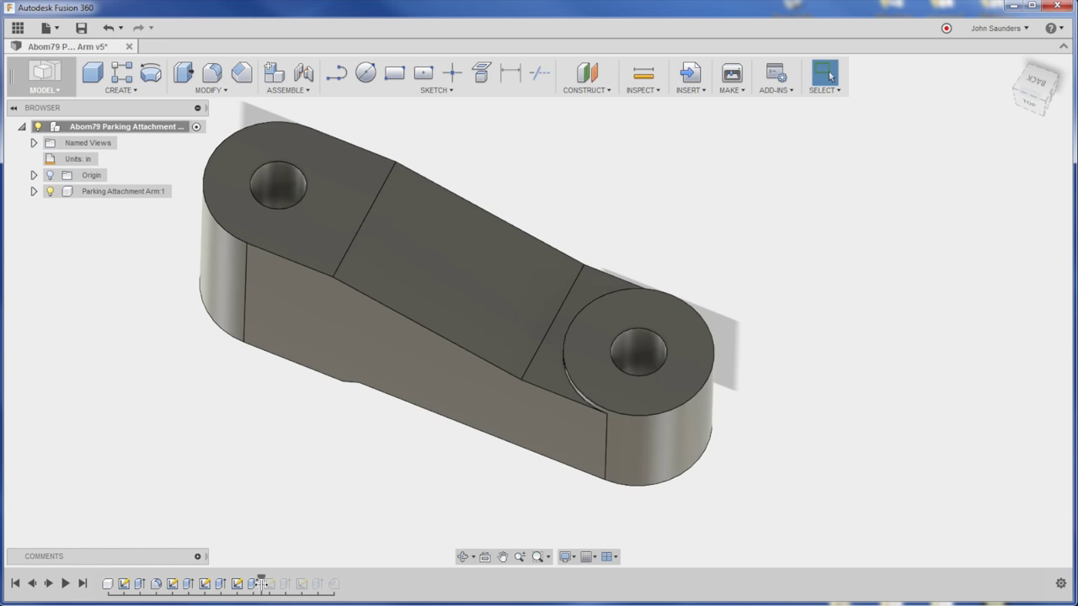
pyautogui.click(270, 585)
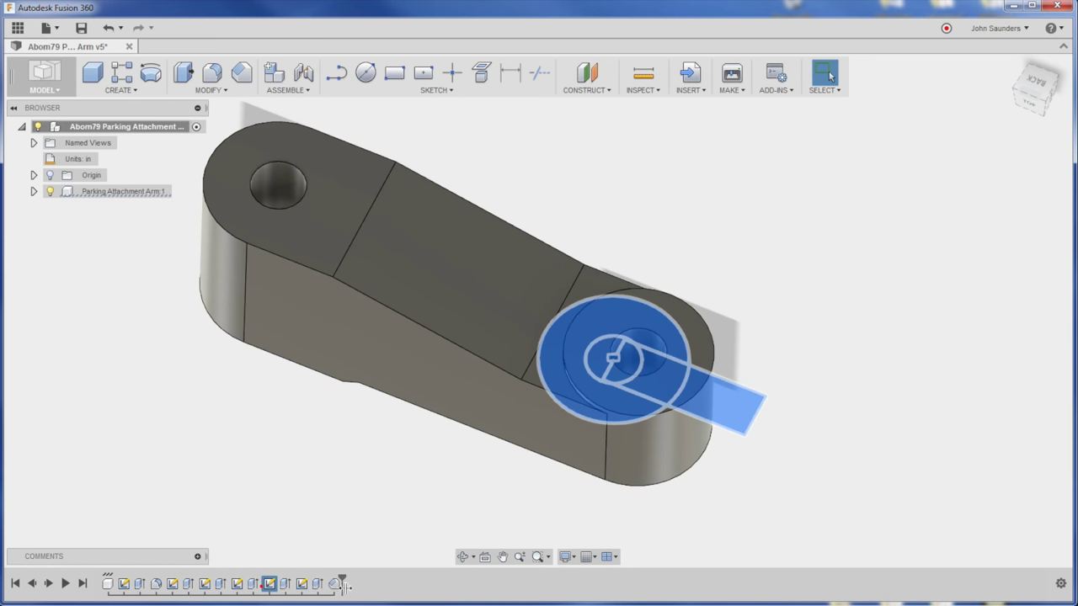
pyautogui.moveTo(260, 583); pyautogui.dragTo(341, 583)
# - Examine the slotted clamp end, its bore and its cross hole from several sides
pyautogui.keyDown('shift'); pyautogui.moveTo(291, 451); pyautogui.dragTo(704, 260, button='middle'); pyautogui.keyUp('shift')
pyautogui.scroll(5, 704, 260)
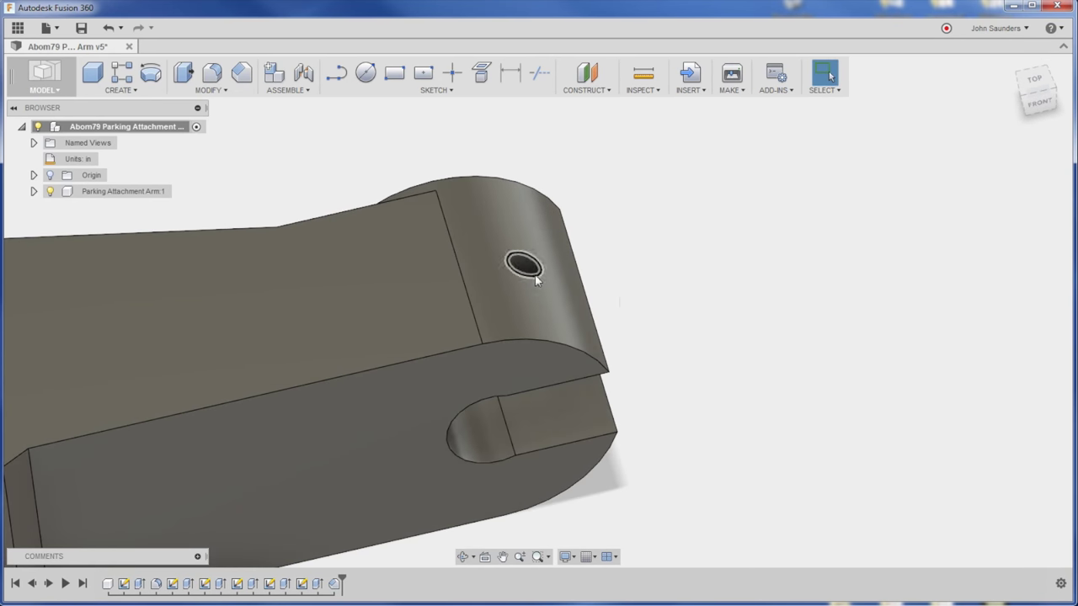
pyautogui.keyDown('shift'); pyautogui.moveTo(630, 307); pyautogui.dragTo(565, 382, button='middle'); pyautogui.keyUp('shift')
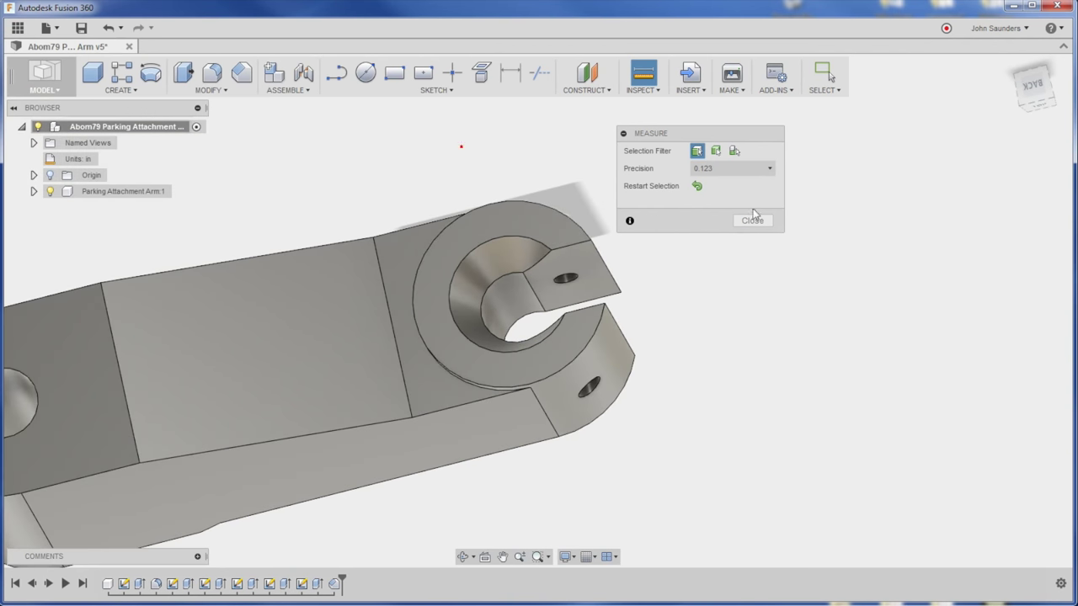
pyautogui.click(752, 220)
pyautogui.click(774, 242)
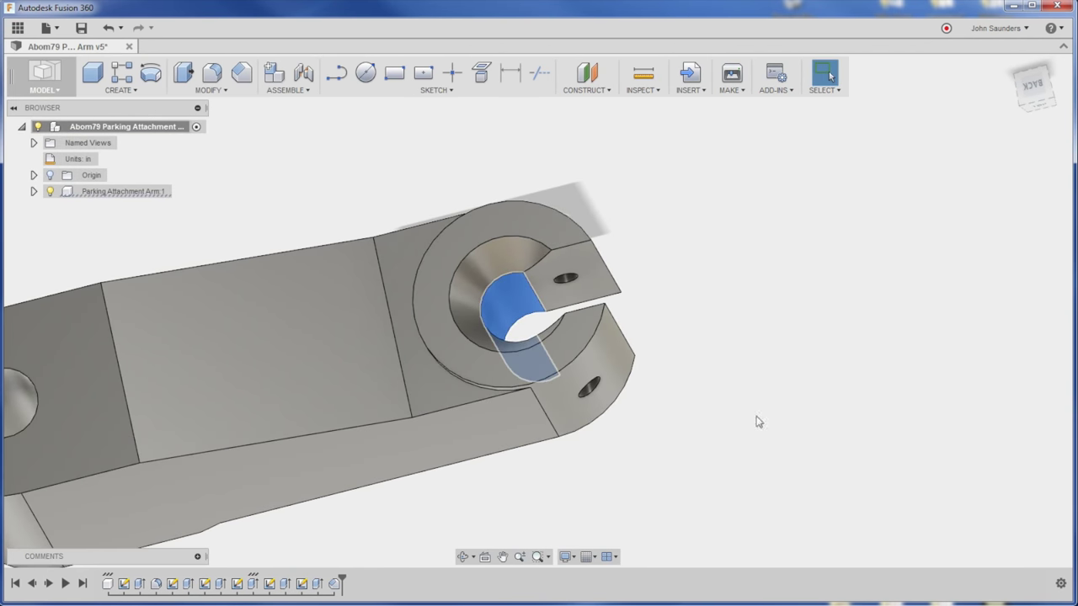
# - Edit the raised ring's sketch, try to dimension its inner hole circle, and finish the sketch
pyautogui.rightClick(235, 588)
pyautogui.click(266, 558)
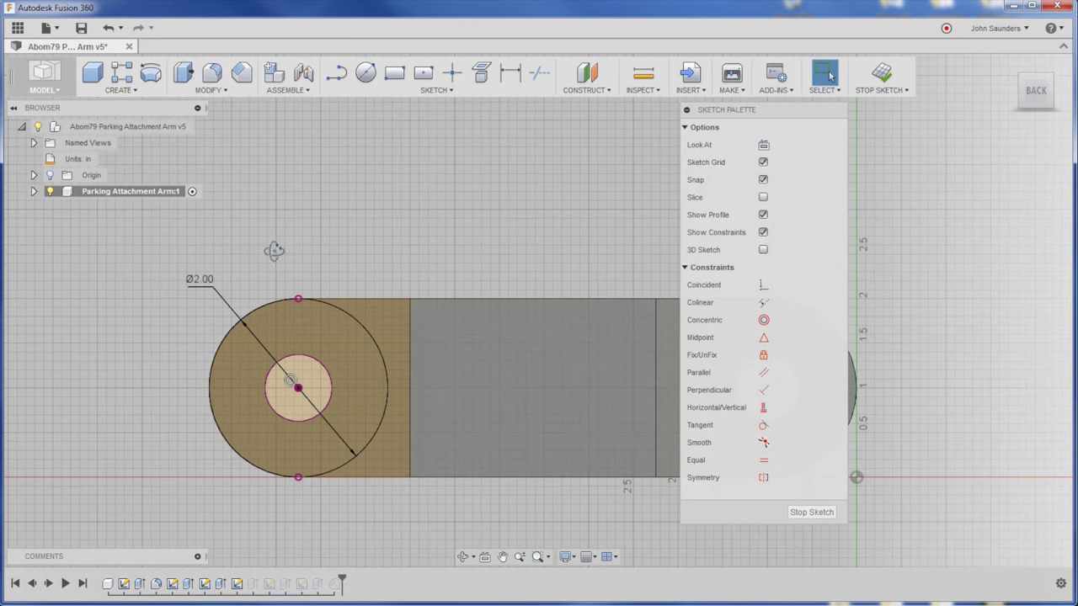
pyautogui.press('d')
pyautogui.moveTo(274, 250)
pyautogui.keyDown('shift'); pyautogui.mouseDown(button='middle')
pyautogui.moveTo(300, 262)
pyautogui.moveTo(319, 362)
pyautogui.mouseUp(button='middle'); pyautogui.keyUp('shift')
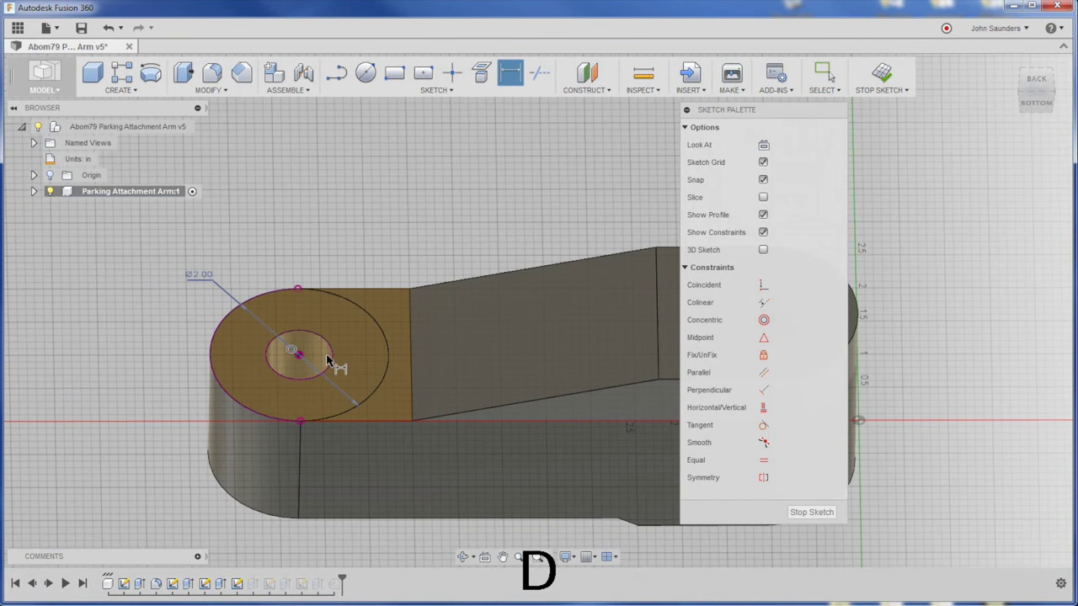
pyautogui.click(331, 358)
pyautogui.click(336, 229)
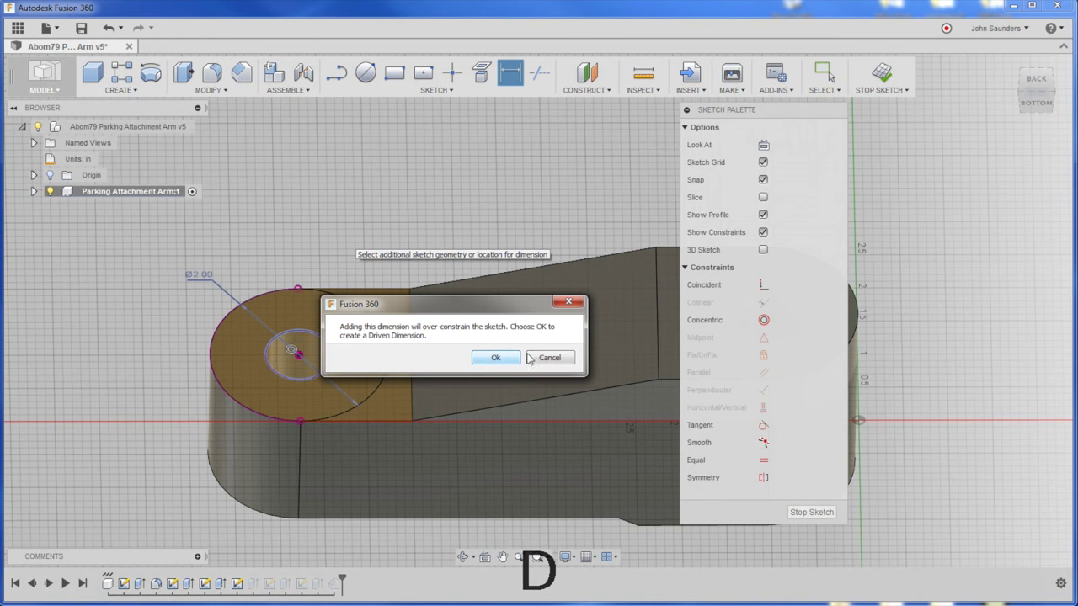
pyautogui.click(529, 358)
pyautogui.keyDown('shift'); pyautogui.moveTo(387, 229); pyautogui.dragTo(427, 240, button='middle'); pyautogui.keyUp('shift')
pyautogui.click(866, 80)
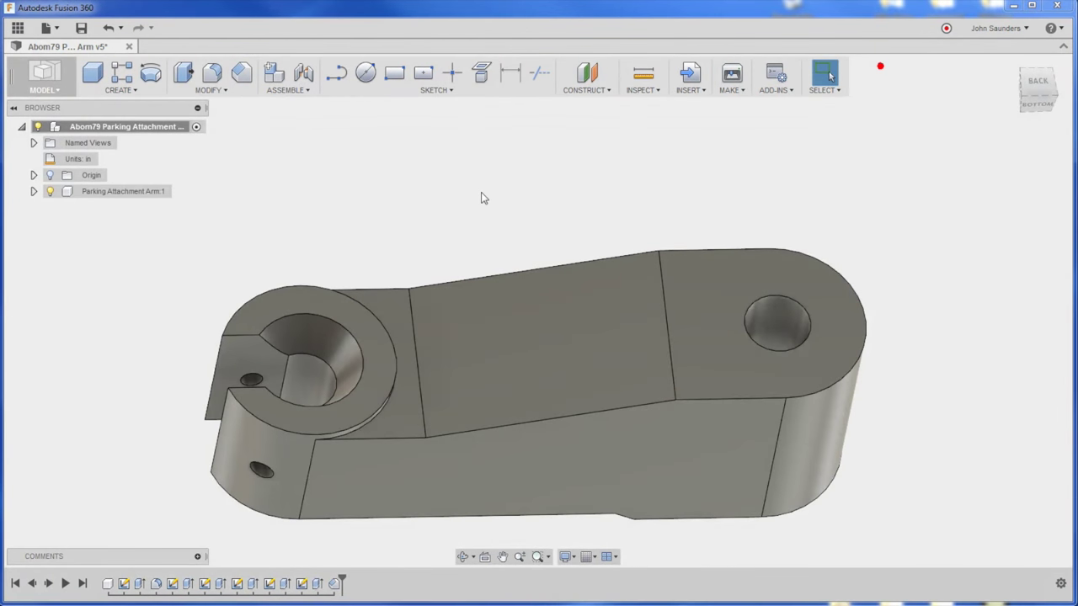
# - Edit the sketch of the clamp end's hole and set the circle's diameter to 0.812 in
pyautogui.rightClick(203, 589)
pyautogui.click(234, 558)
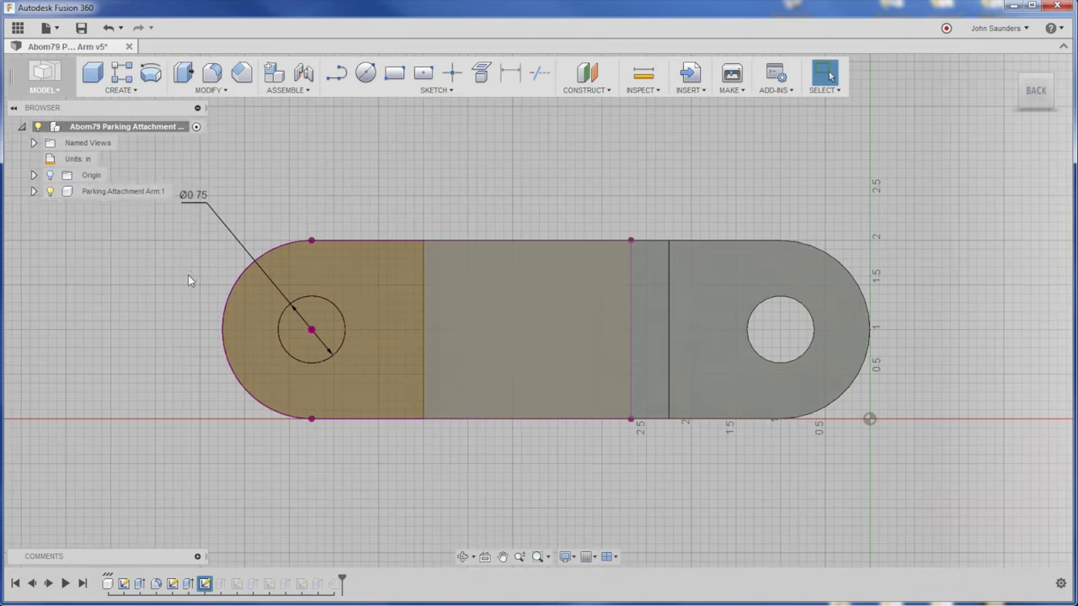
pyautogui.doubleClick(202, 250)
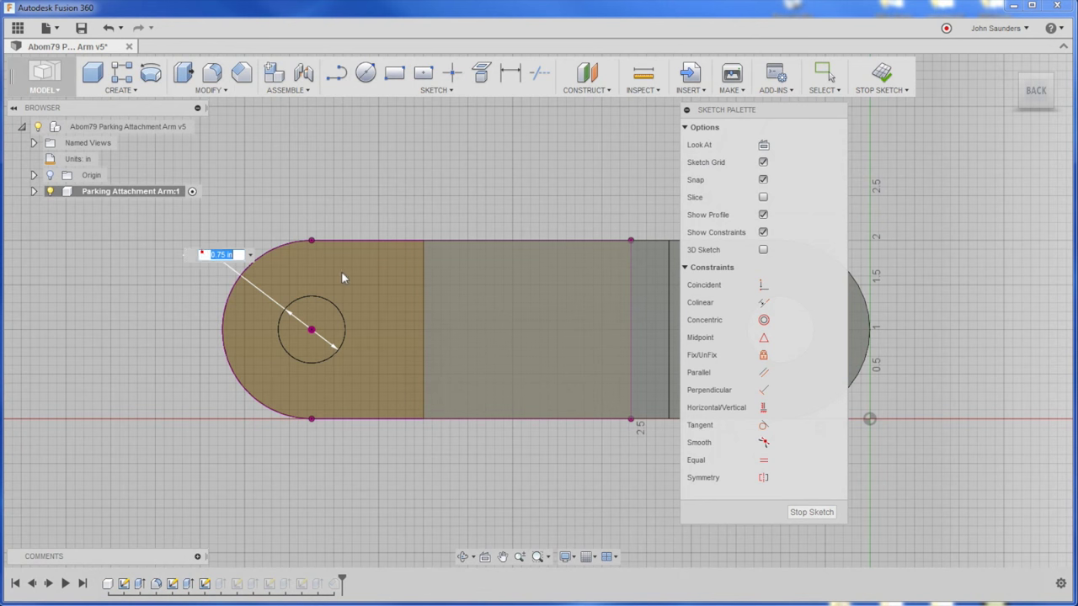
pyautogui.press('Delete')
pyautogui.write('812')
pyautogui.press('Return')
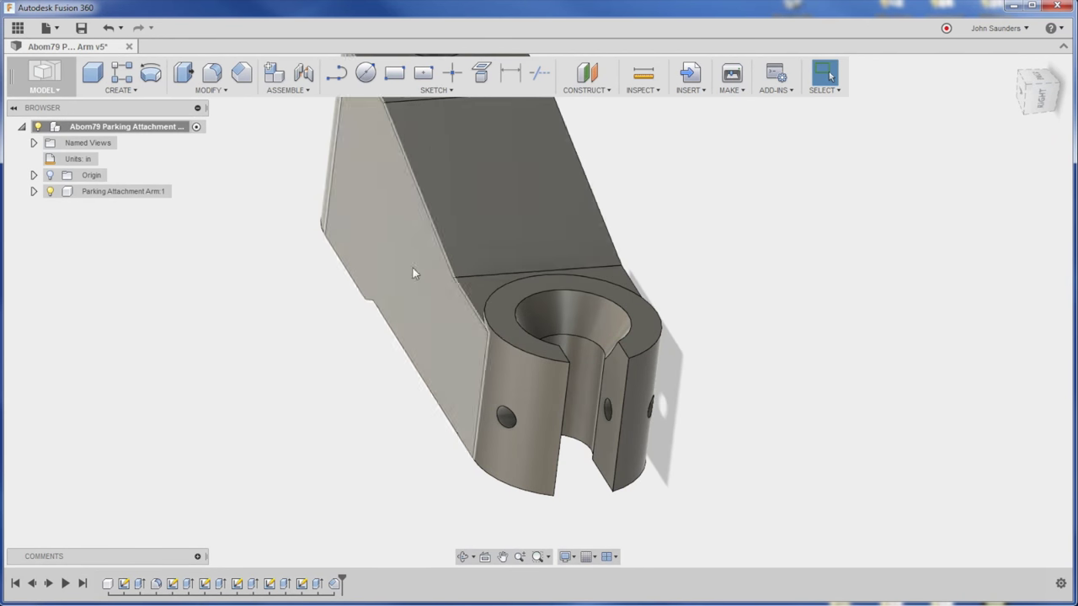
# - Review the bore chamfer's distance-and-angle settings and delete the conical chamfer face from the clamp bore
pyautogui.scroll(2, 560, 316)
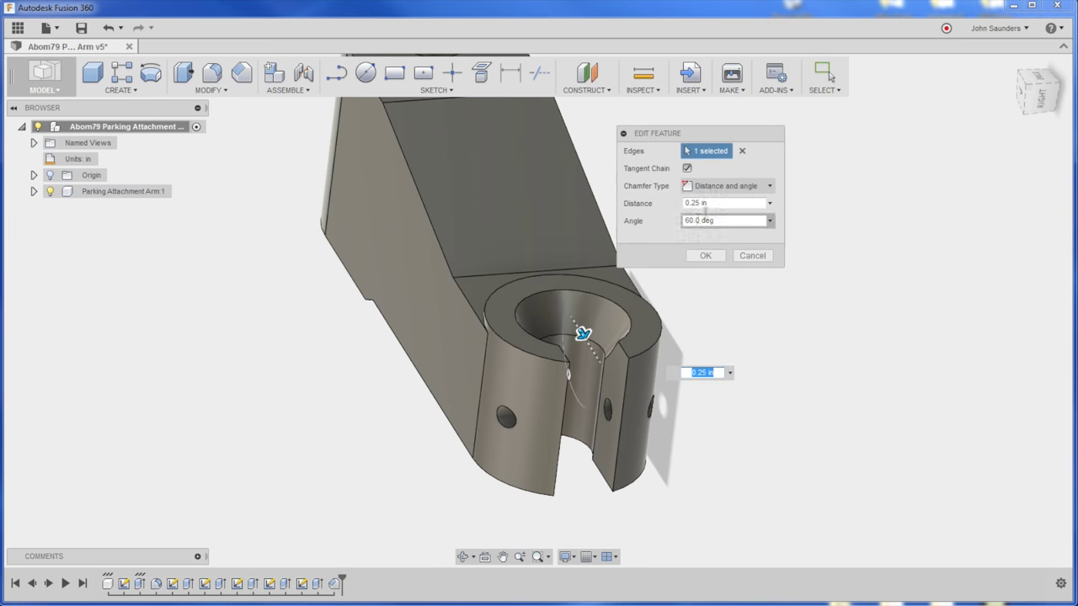
pyautogui.click(728, 186)
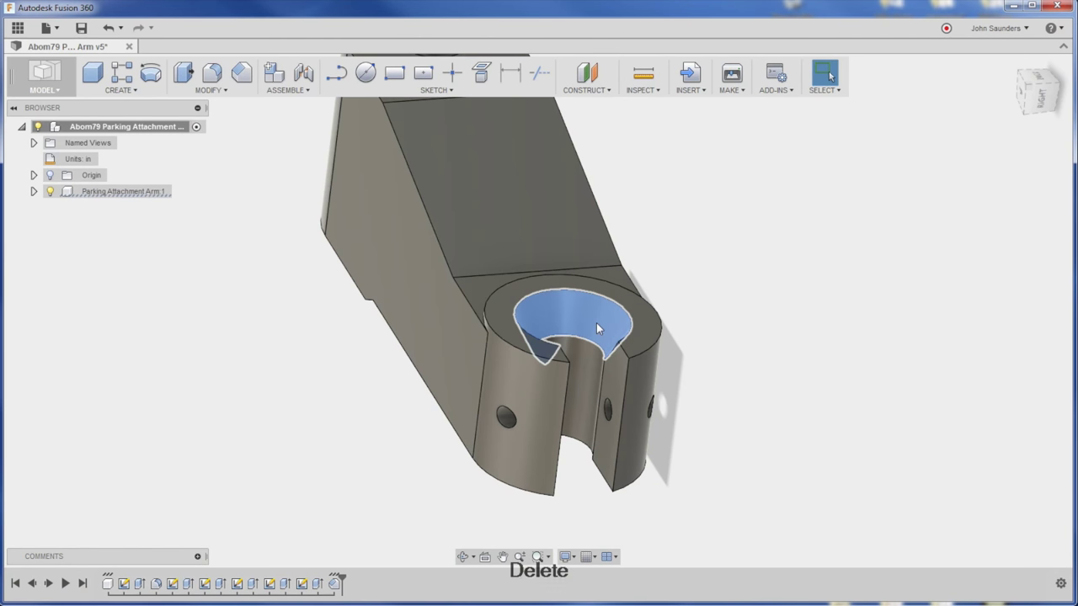
pyautogui.keyDown('shift'); pyautogui.moveTo(270, 411); pyautogui.dragTo(212, 438, button='middle'); pyautogui.keyUp('shift')
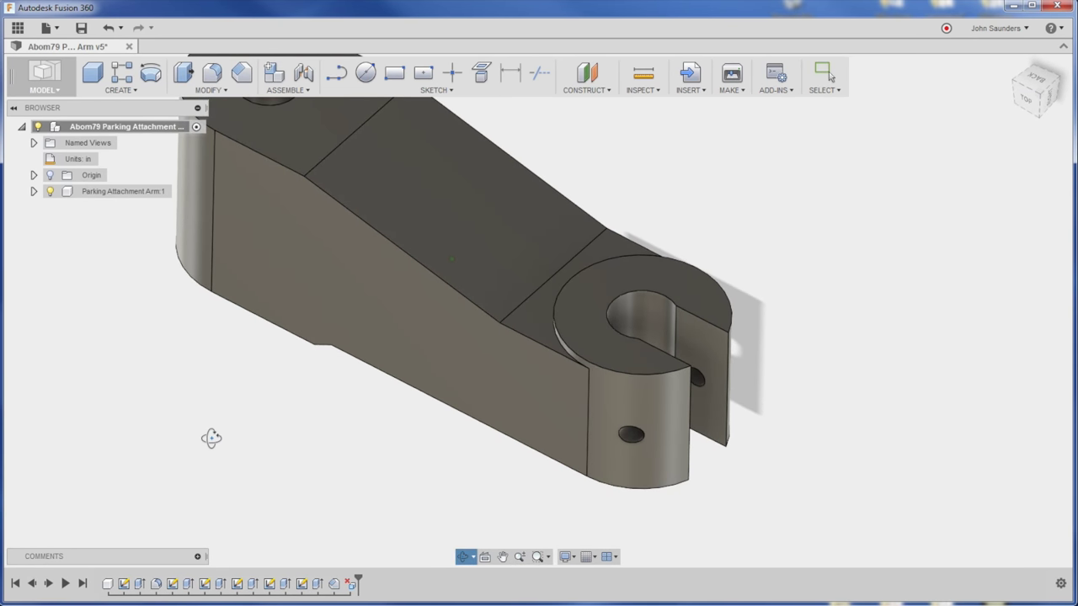
# - Construct an axis through the cylindrical bore of the slotted clamp end
pyautogui.click(595, 90)
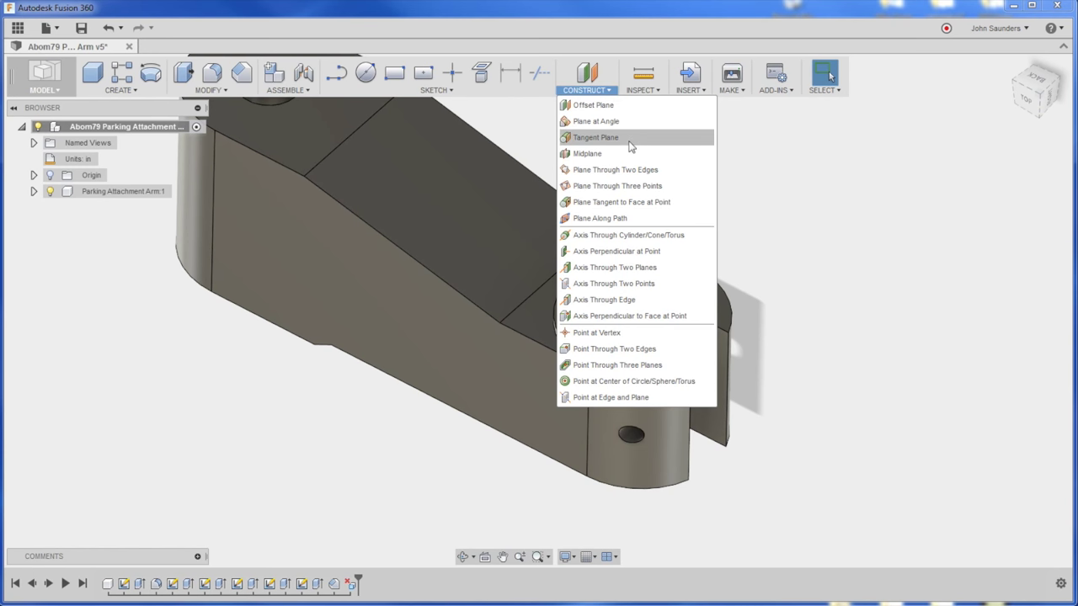
pyautogui.click(661, 241)
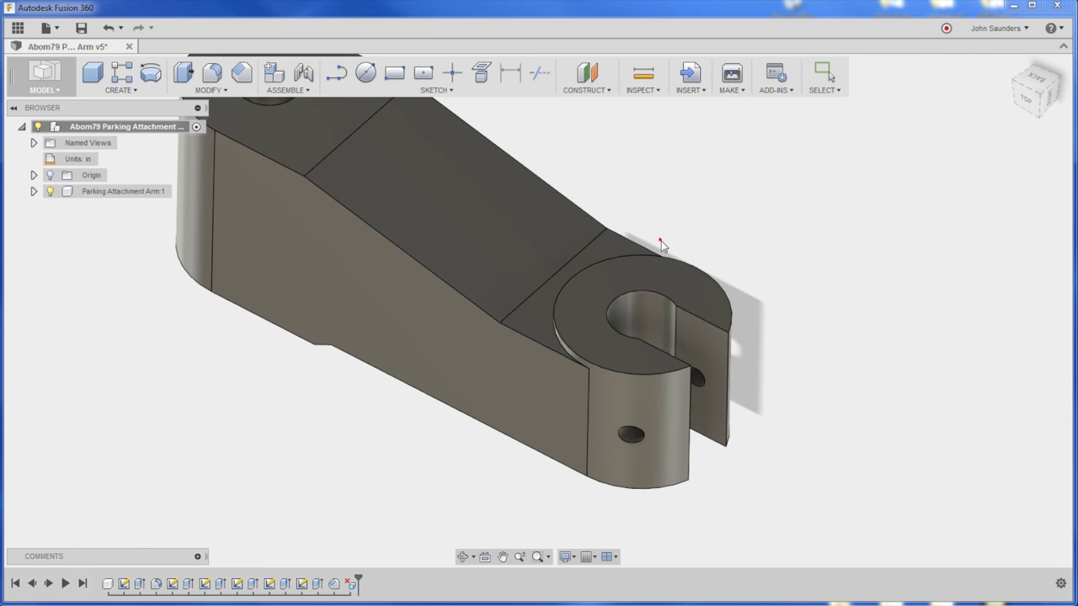
pyautogui.click(649, 311)
pyautogui.keyDown('shift'); pyautogui.moveTo(648, 311); pyautogui.dragTo(825, 276, button='middle'); pyautogui.keyUp('shift')
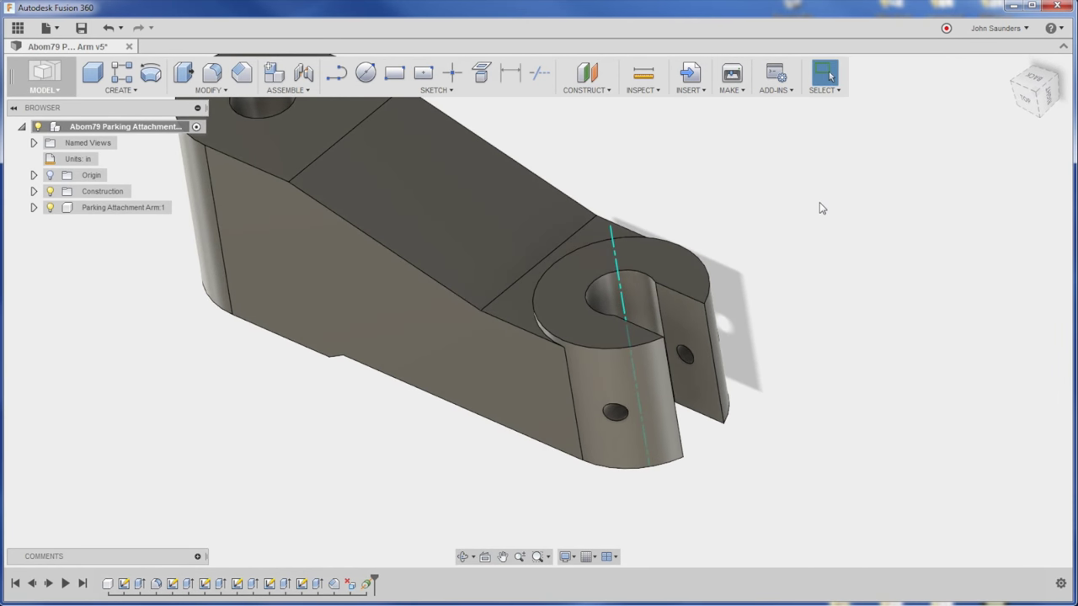
pyautogui.keyDown('shift'); pyautogui.moveTo(822, 207); pyautogui.dragTo(796, 217, button='middle'); pyautogui.keyUp('shift')
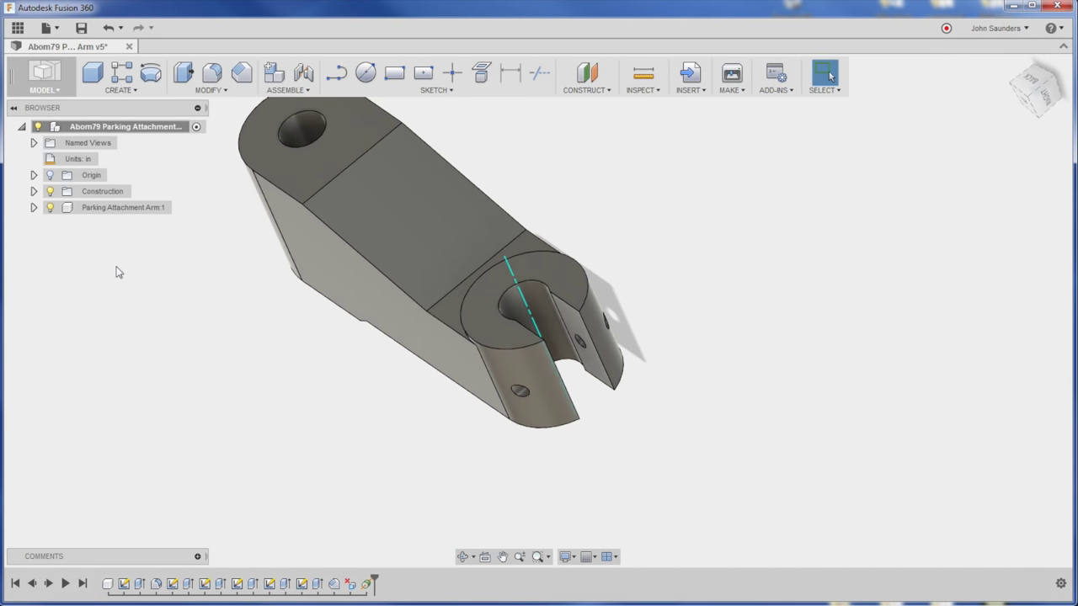
# - Show the origin planes and construct a midplane between the two inner faces of the clamp slot
pyautogui.click(49, 175)
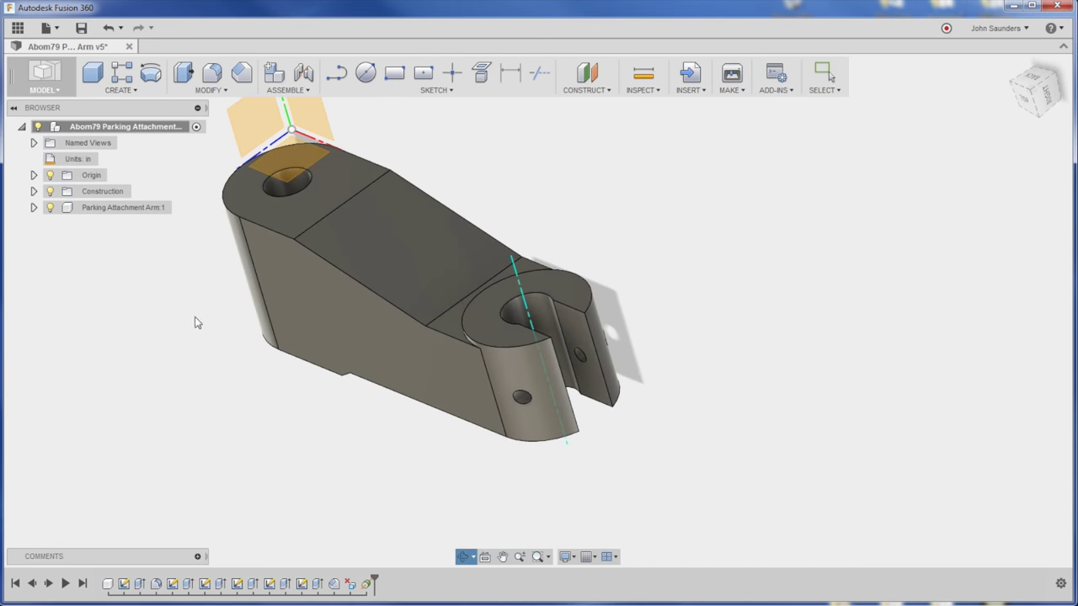
pyautogui.moveTo(195, 322); pyautogui.dragTo(161, 358, button='middle')
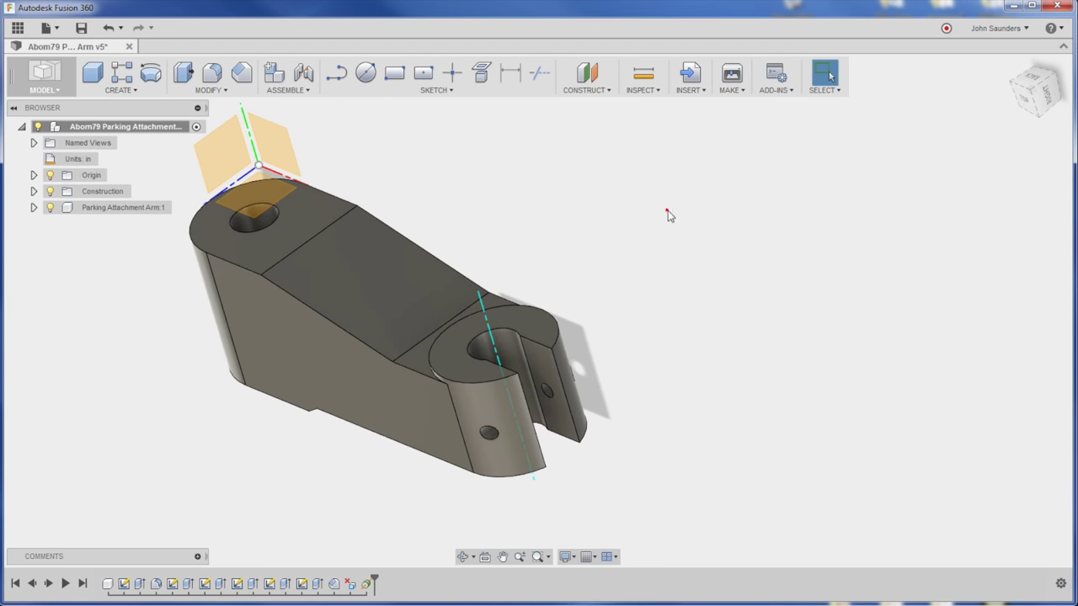
pyautogui.click(578, 90)
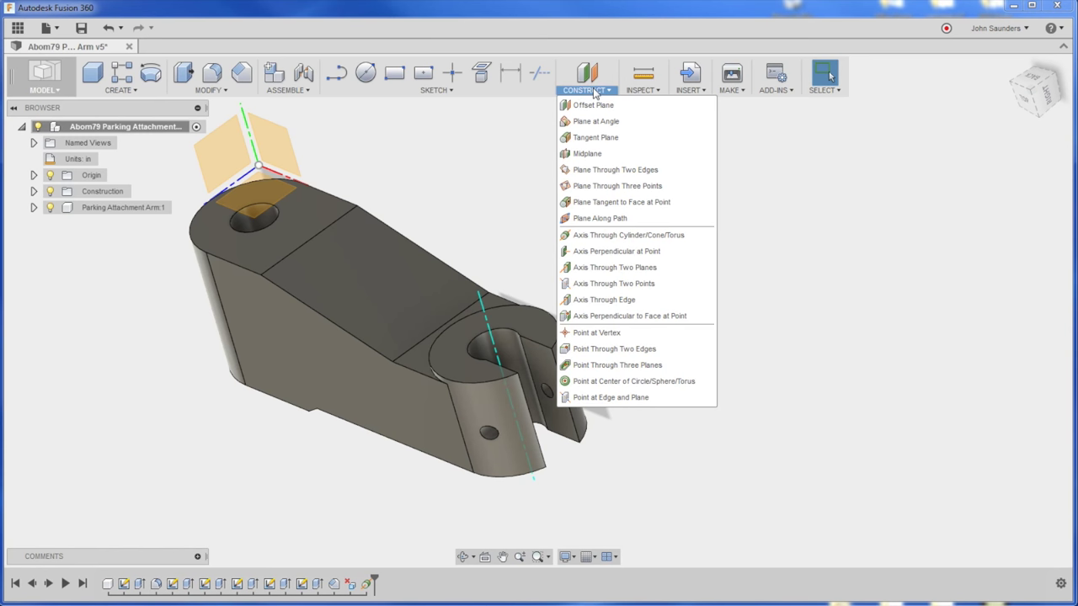
pyautogui.click(612, 154)
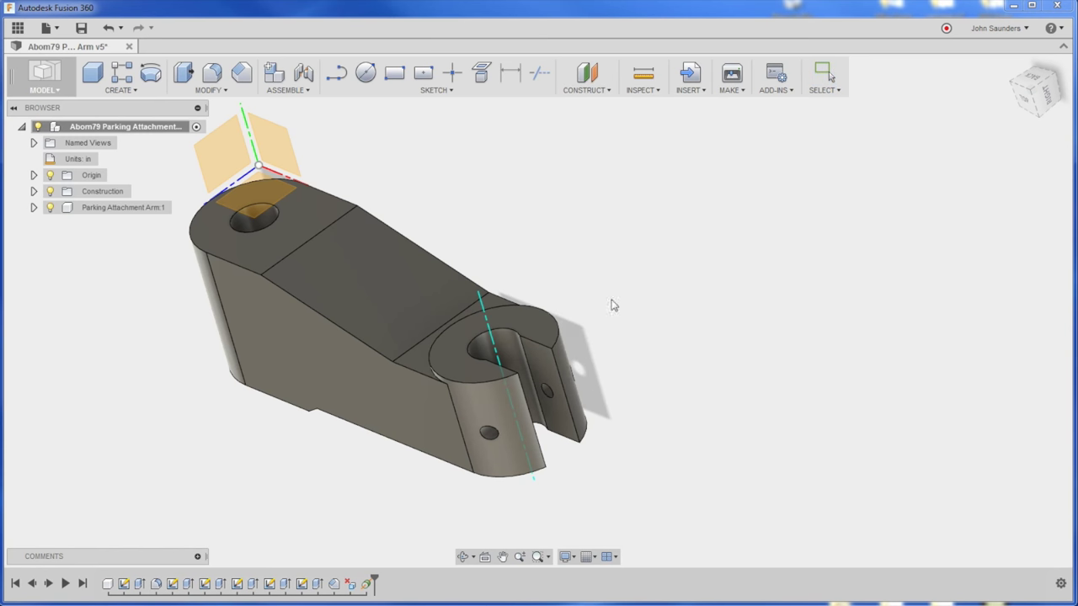
pyautogui.click(536, 361)
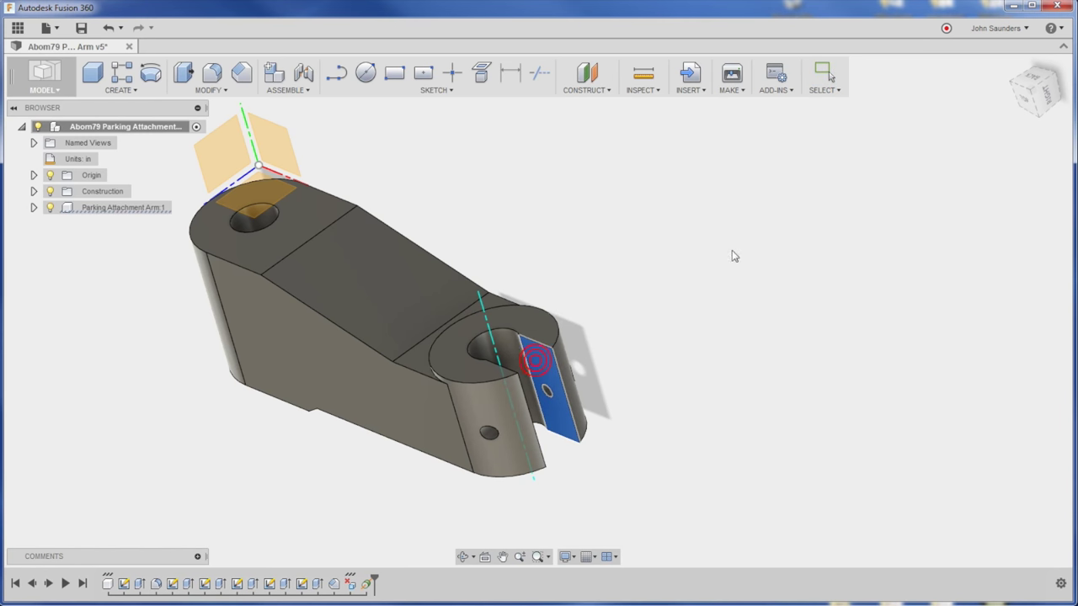
pyautogui.keyDown('shift'); pyautogui.moveTo(735, 256); pyautogui.dragTo(674, 294, button='middle'); pyautogui.keyUp('shift')
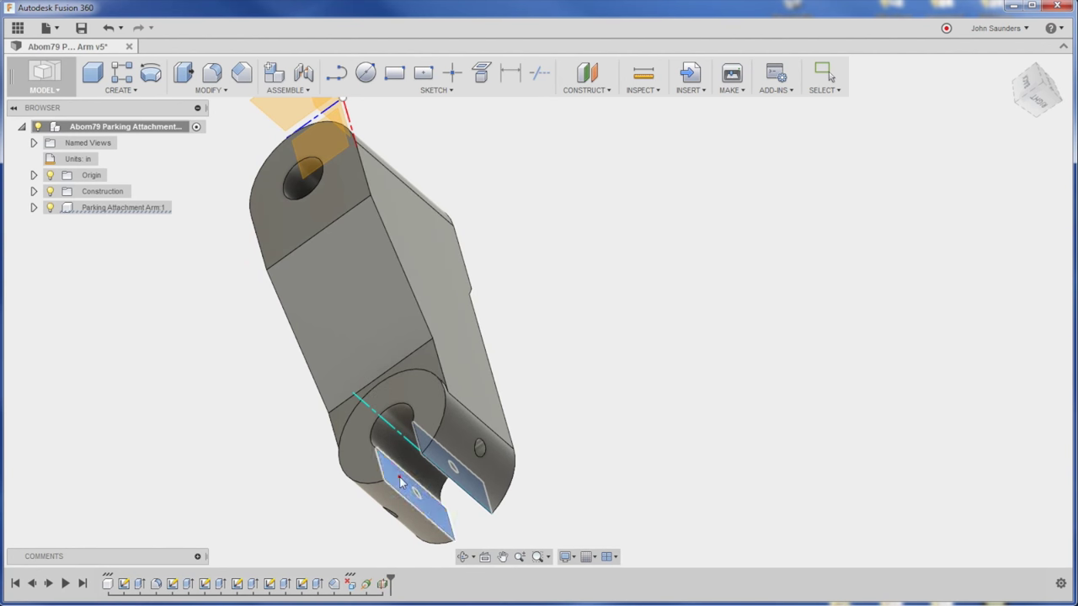
pyautogui.keyDown('shift'); pyautogui.moveTo(401, 482); pyautogui.dragTo(700, 299, button='middle'); pyautogui.keyUp('shift')
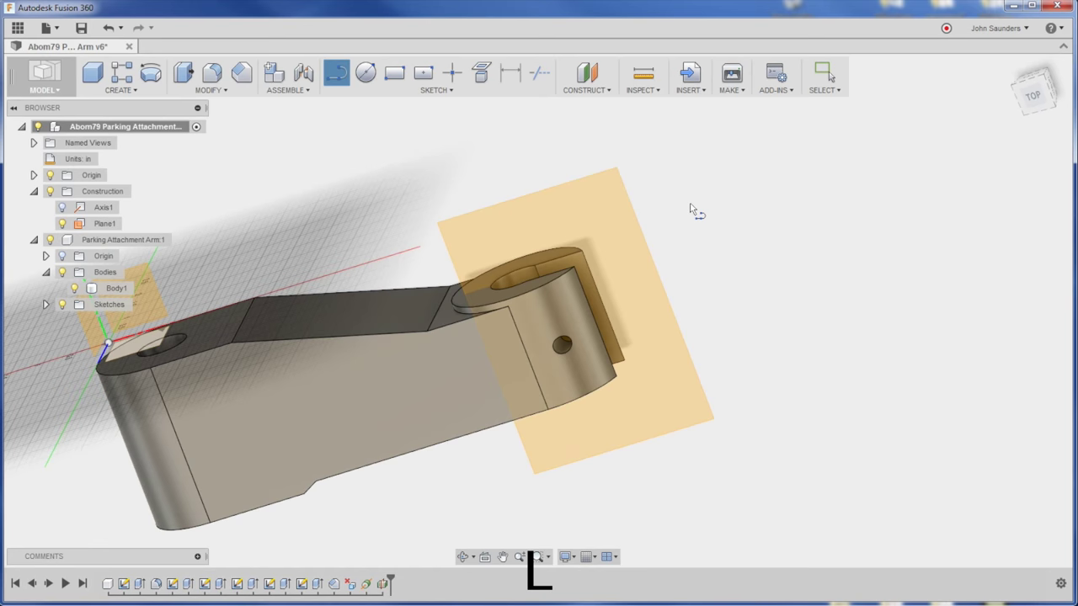
# - Start a line sketch on the slot's midplane and make that construction plane visible again
pyautogui.click(619, 192)
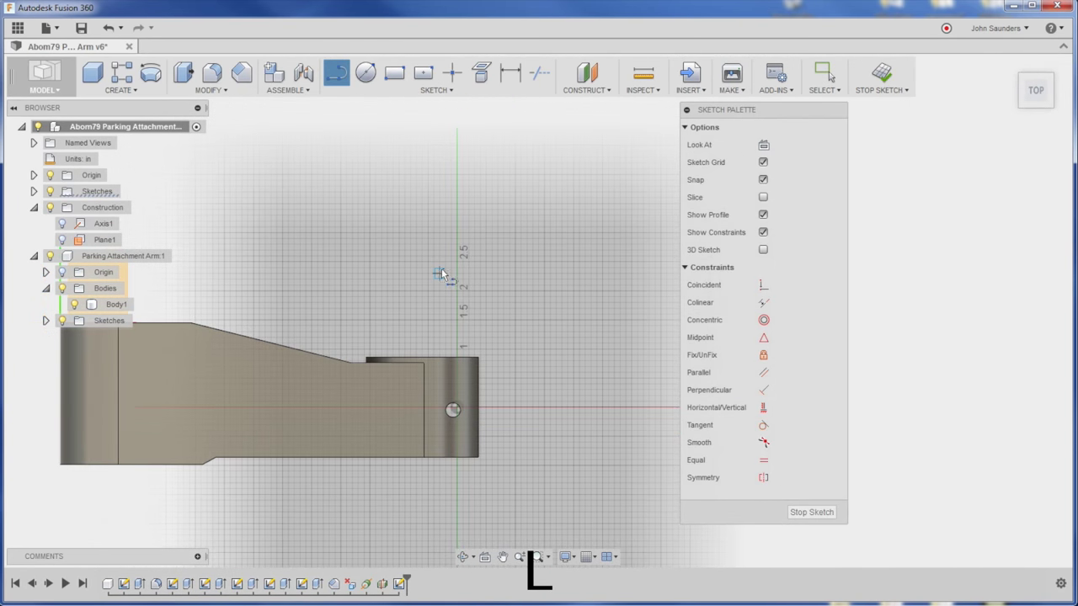
pyautogui.moveTo(442, 268)
pyautogui.keyDown('shift'); pyautogui.mouseDown(button='middle')
pyautogui.moveTo(416, 332)
pyautogui.moveTo(430, 341)
pyautogui.mouseUp(button='middle'); pyautogui.keyUp('shift')
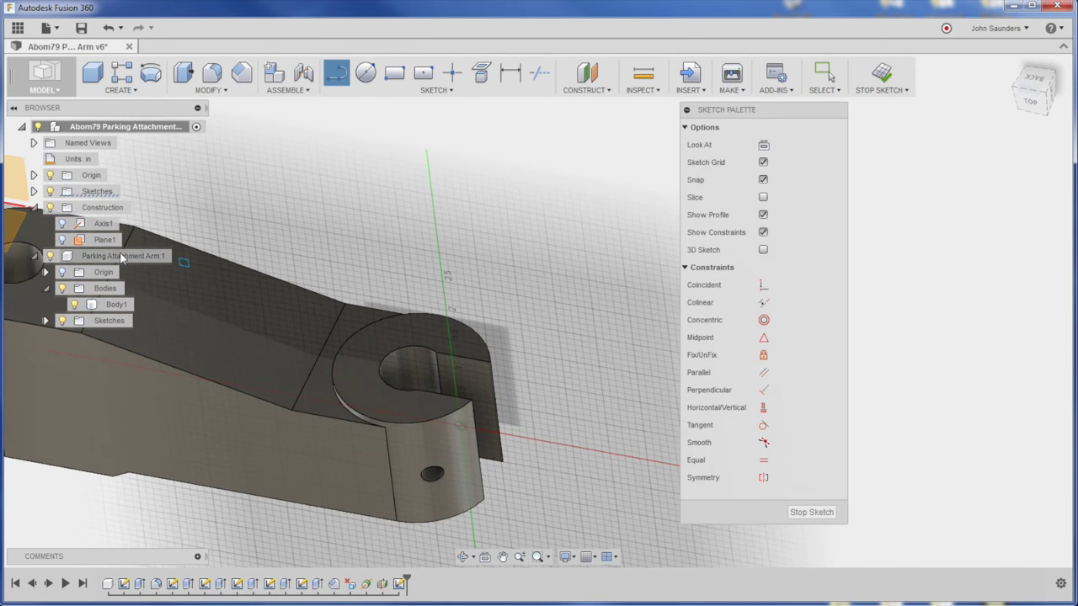
pyautogui.click(62, 240)
pyautogui.keyDown('shift'); pyautogui.moveTo(300, 248); pyautogui.dragTo(408, 240, button='middle'); pyautogui.keyUp('shift')
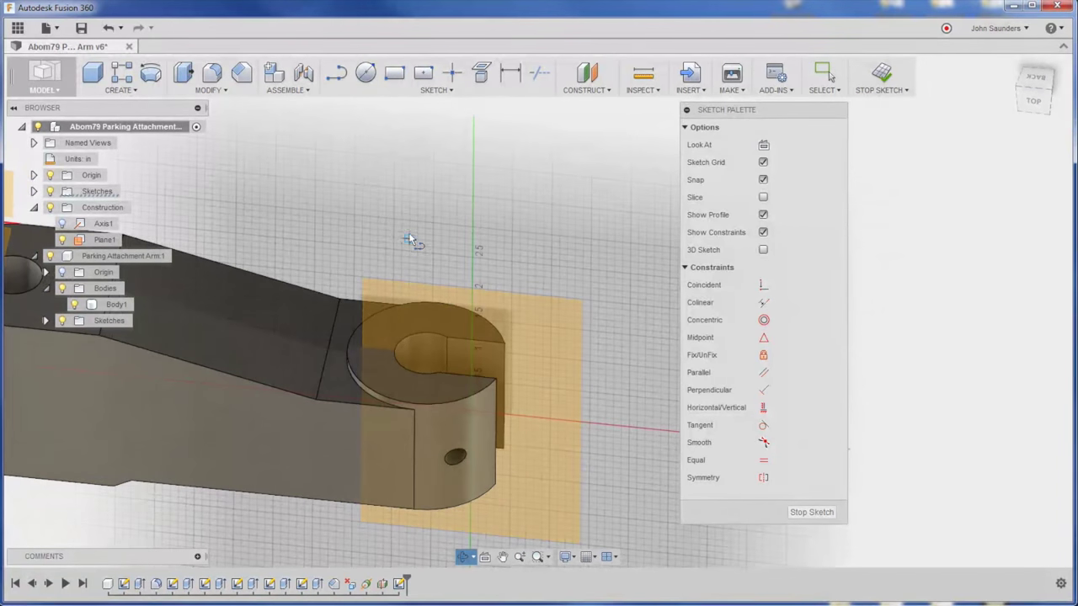
pyautogui.press('p')
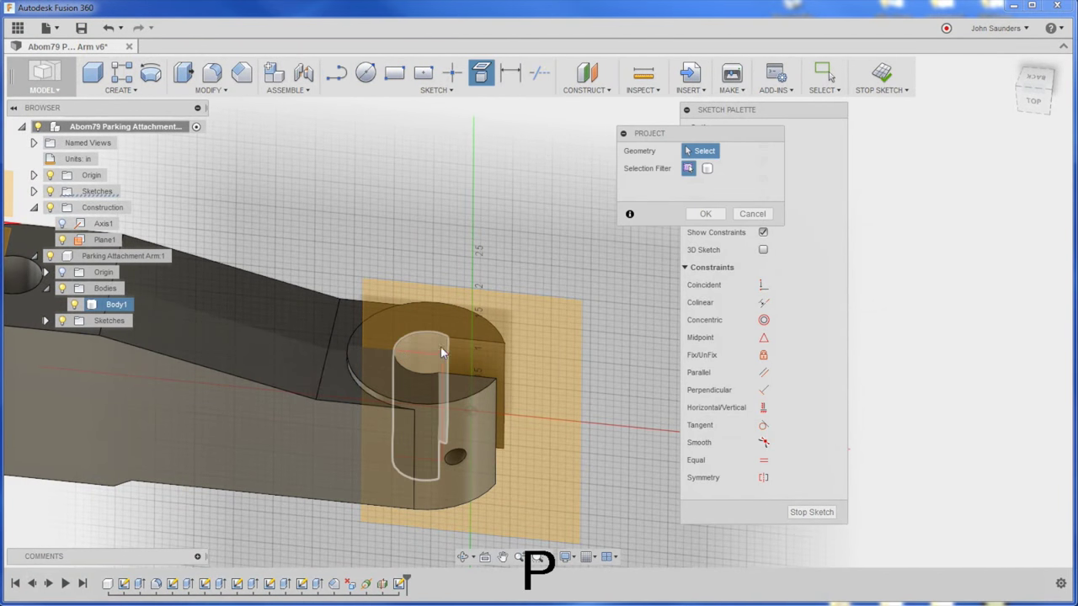
pyautogui.click(377, 374)
pyautogui.keyDown('shift'); pyautogui.moveTo(414, 231); pyautogui.dragTo(412, 288, button='middle'); pyautogui.keyUp('shift')
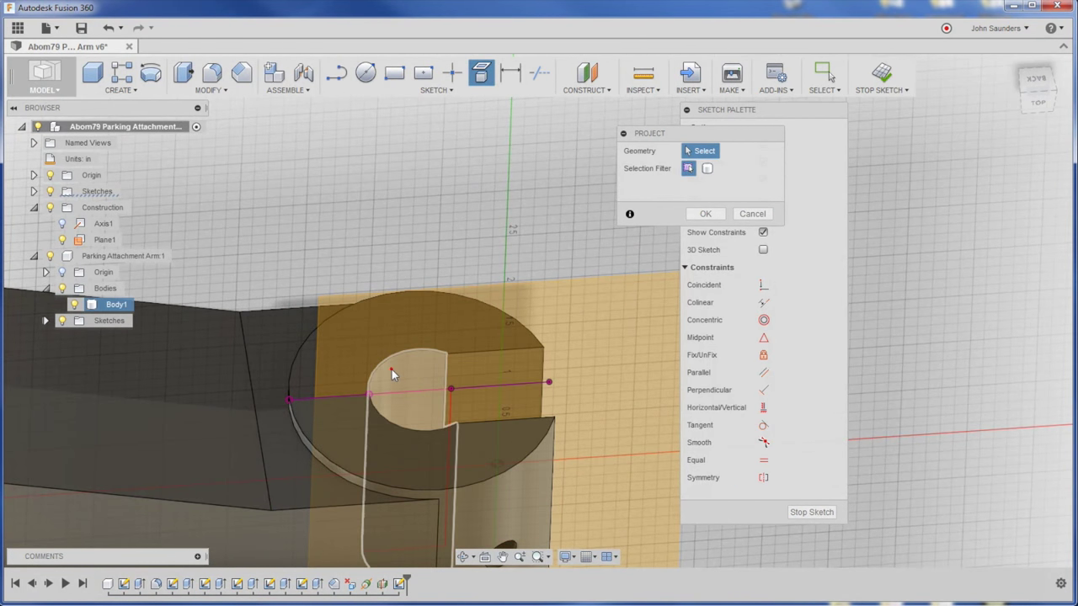
pyautogui.hotkey('ctrl', 'z')
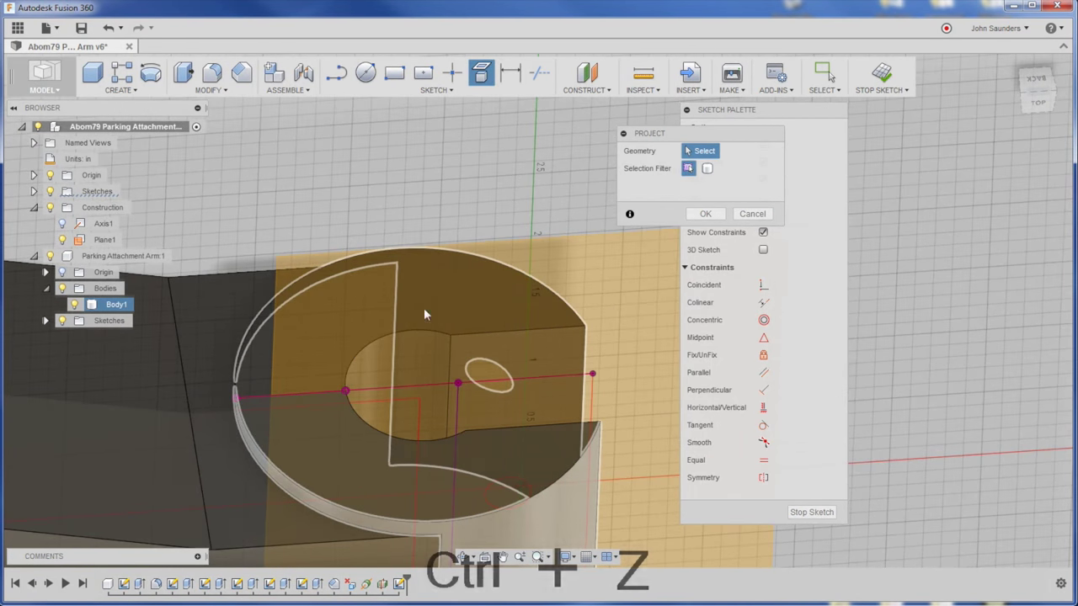
pyautogui.hotkey('ctrl', 'z')
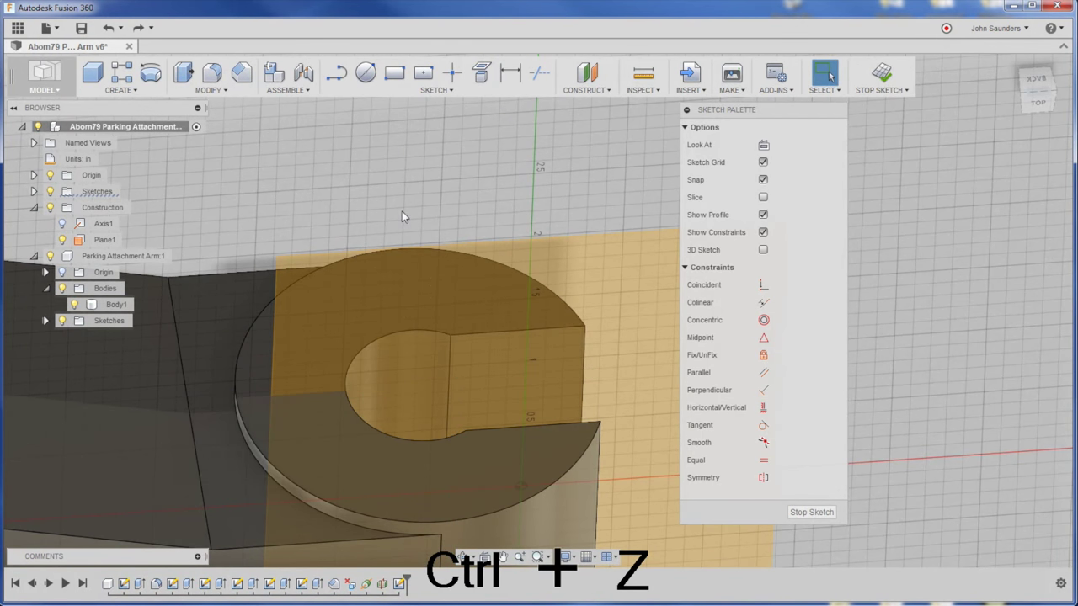
pyautogui.hotkey('ctrl', 'z')
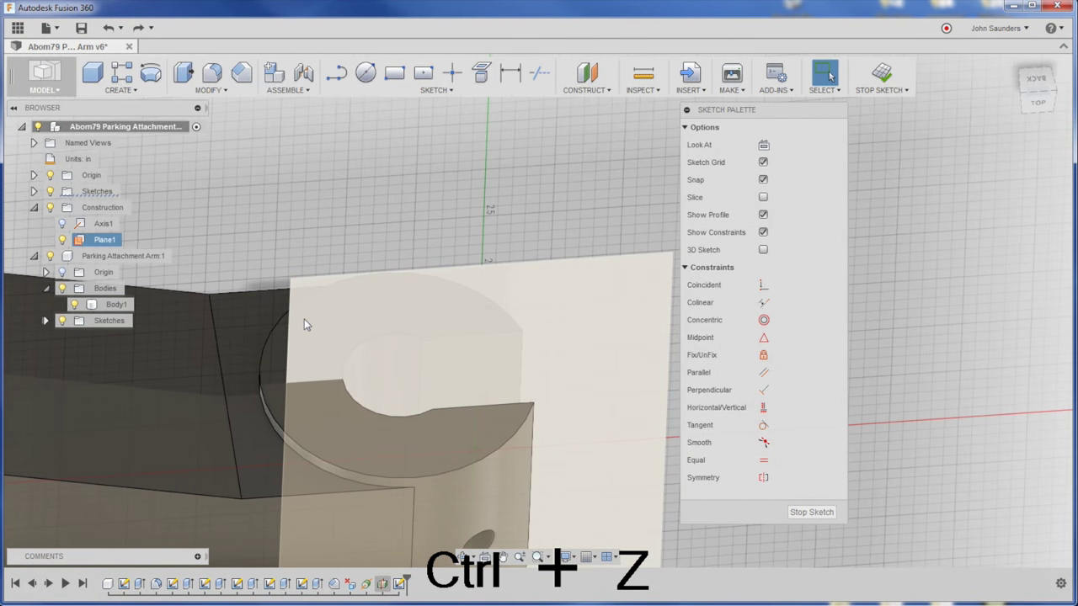
# - Project the raised ring's lower arc edge and its upper face onto the midplane sketch
pyautogui.press('p')
pyautogui.click(281, 448)
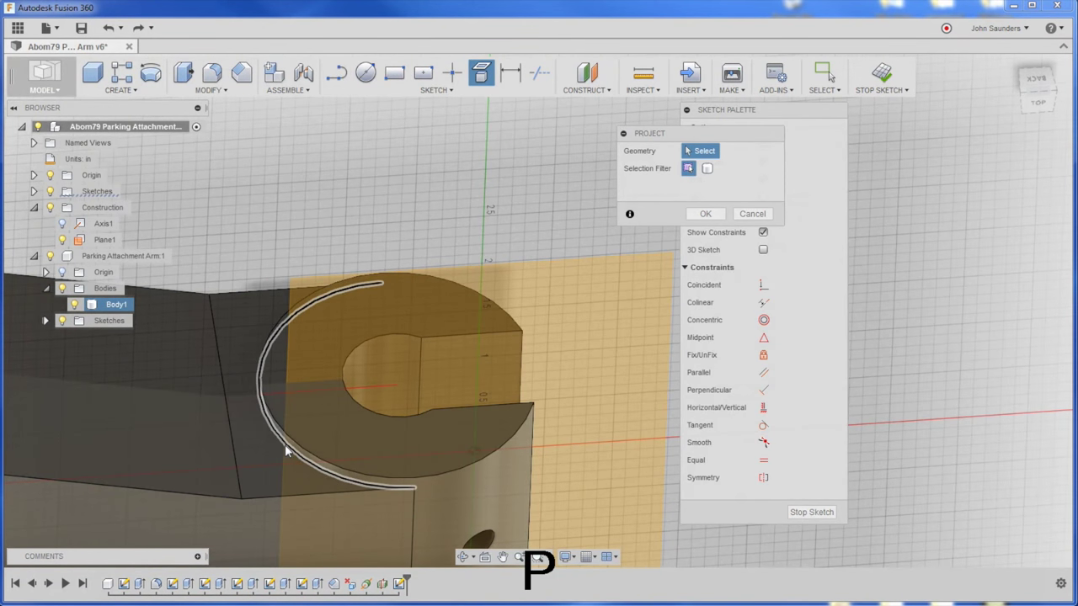
pyautogui.keyDown('shift'); pyautogui.moveTo(284, 450); pyautogui.dragTo(373, 342, button='middle'); pyautogui.keyUp('shift')
pyautogui.click(378, 356)
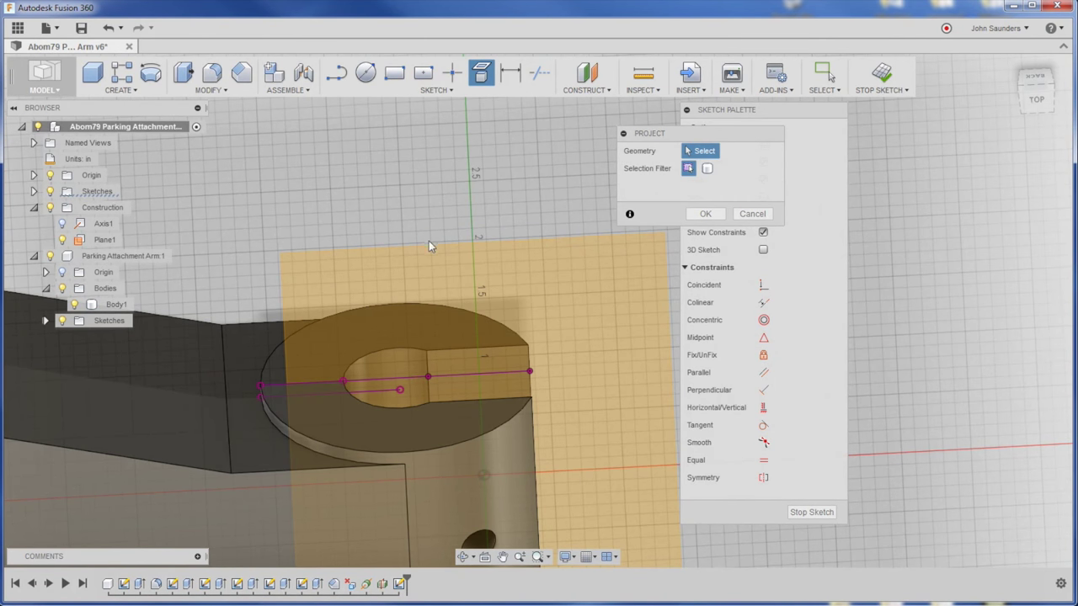
pyautogui.click(706, 214)
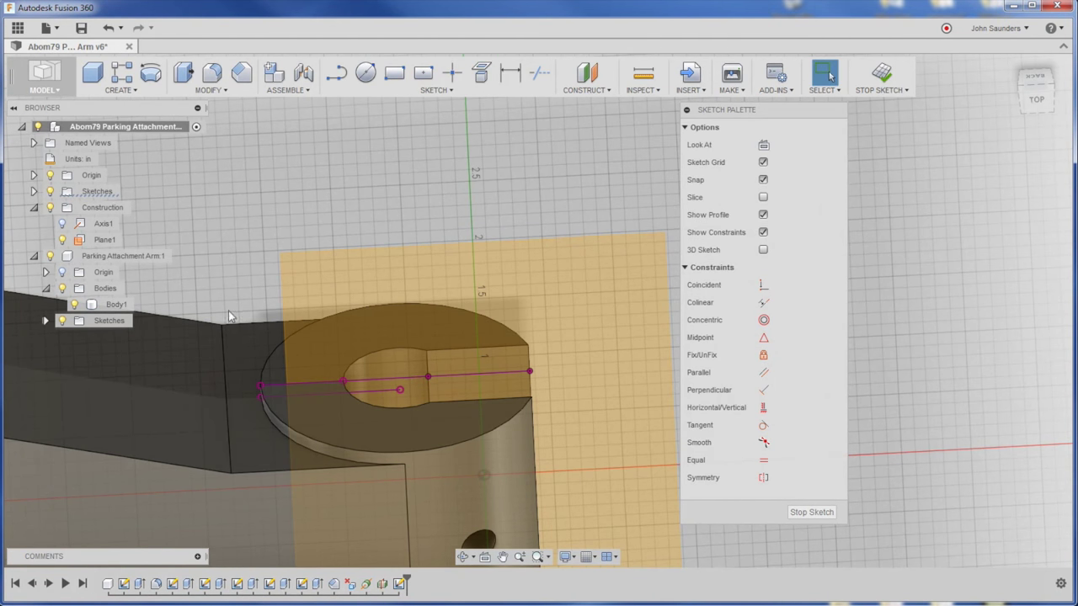
# - Project the arm's underside face around the clamp bore into the sketch and hide the arm's body
pyautogui.click(424, 365)
pyautogui.moveTo(424, 366)
pyautogui.keyDown('shift'); pyautogui.mouseDown(button='middle')
pyautogui.moveTo(415, 397)
pyautogui.moveTo(392, 233)
pyautogui.moveTo(401, 366)
pyautogui.moveTo(412, 253)
pyautogui.moveTo(370, 378)
pyautogui.mouseUp(button='middle'); pyautogui.keyUp('shift')
pyautogui.press('p')
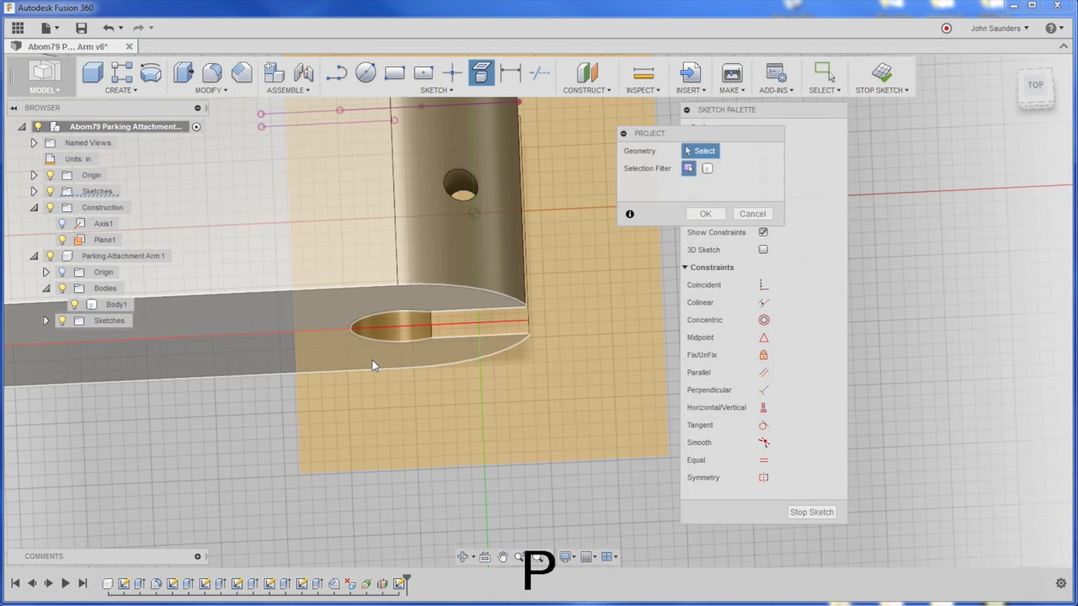
pyautogui.scroll(6, 405, 345)
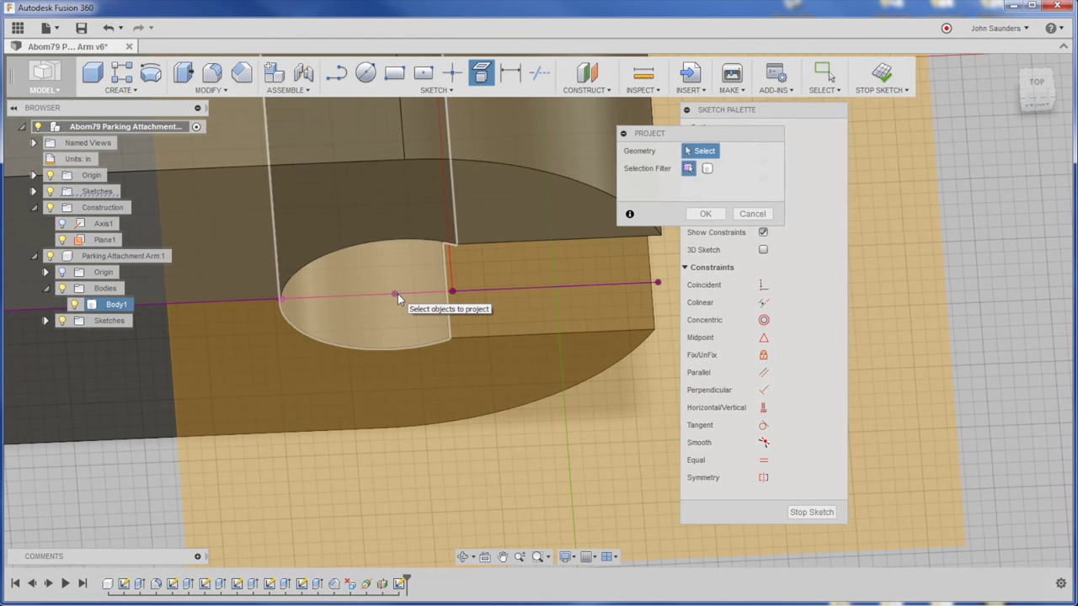
pyautogui.scroll(-3, 397, 294)
pyautogui.keyDown('shift'); pyautogui.moveTo(398, 302); pyautogui.dragTo(75, 310, button='middle'); pyautogui.keyUp('shift')
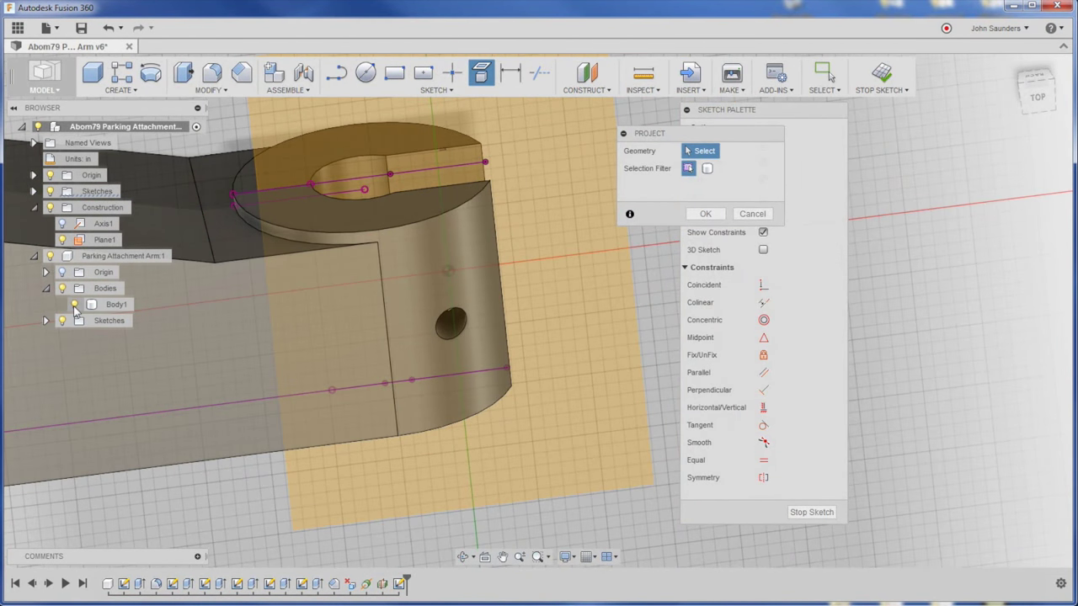
pyautogui.click(74, 305)
pyautogui.click(704, 215)
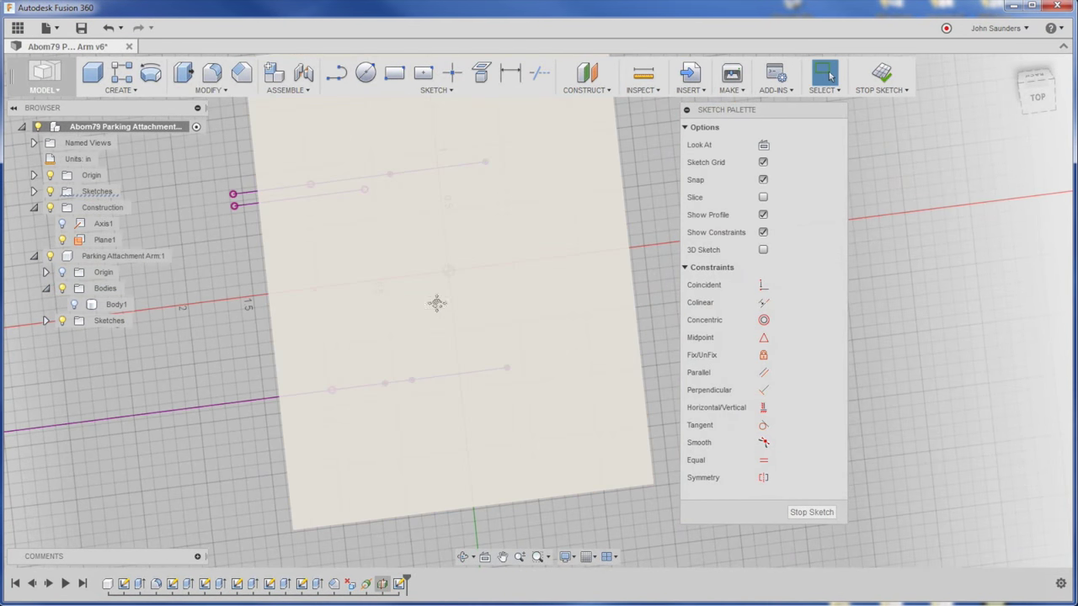
# - Delete the long projected line that extends from the bore along the arm's underside
pyautogui.moveTo(206, 429); pyautogui.dragTo(313, 455, button='middle')
pyautogui.click(309, 431)
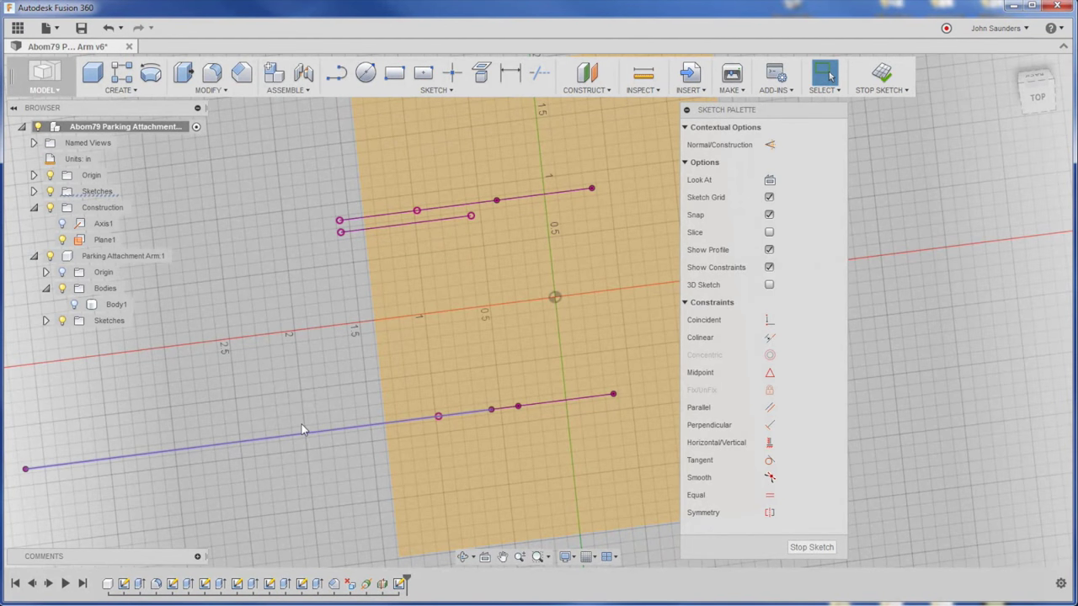
pyautogui.press('Delete')
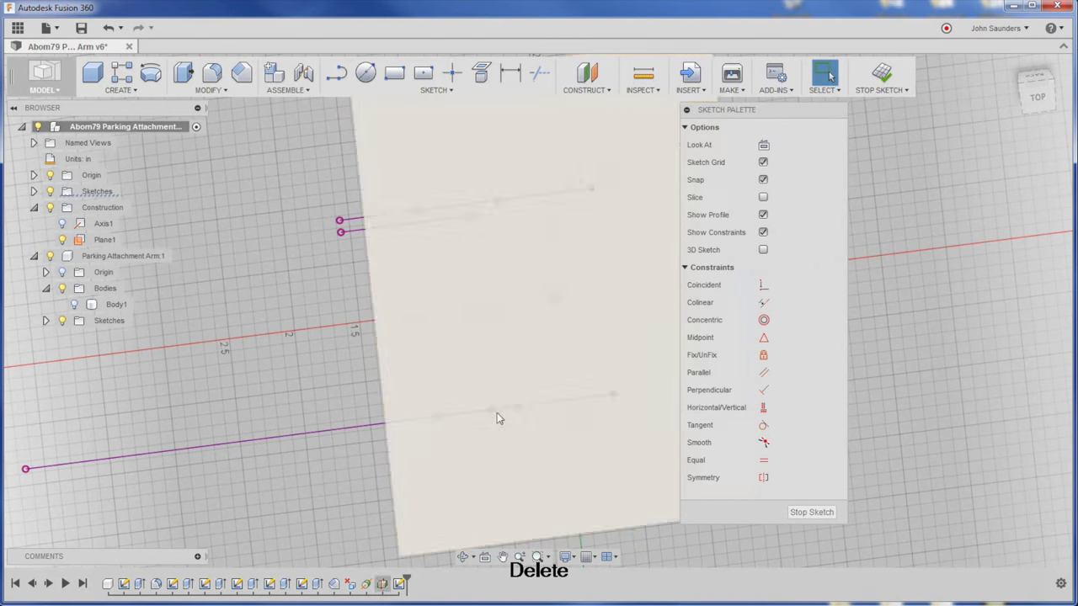
pyautogui.press('Delete')
pyautogui.click(308, 431)
pyautogui.press('Delete')
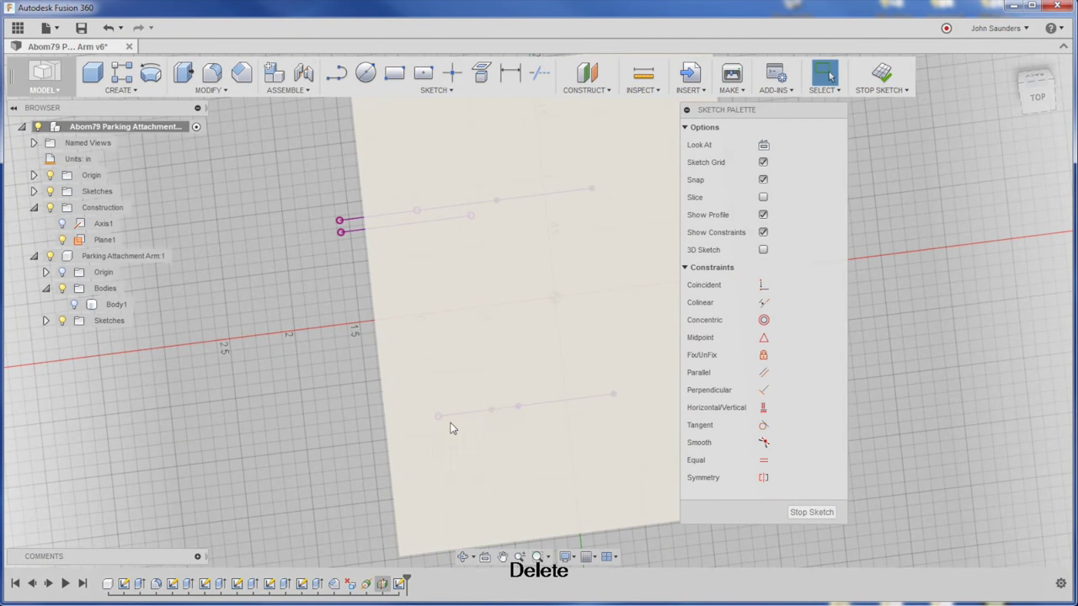
# - Draw a line from the second point on the lower projected line to just above the upper projected lines
pyautogui.click(493, 411)
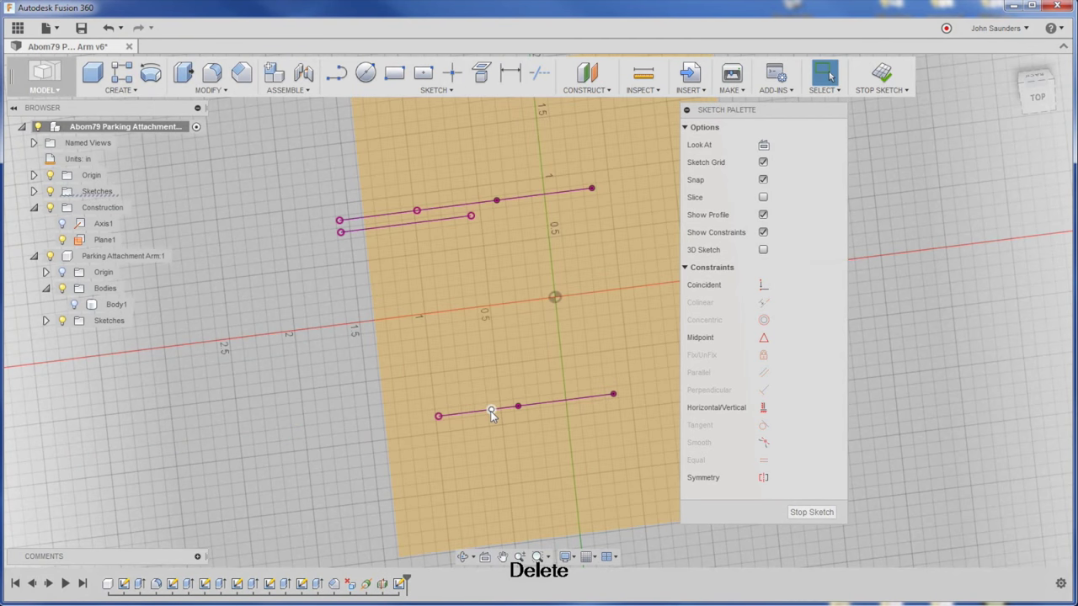
pyautogui.press('l')
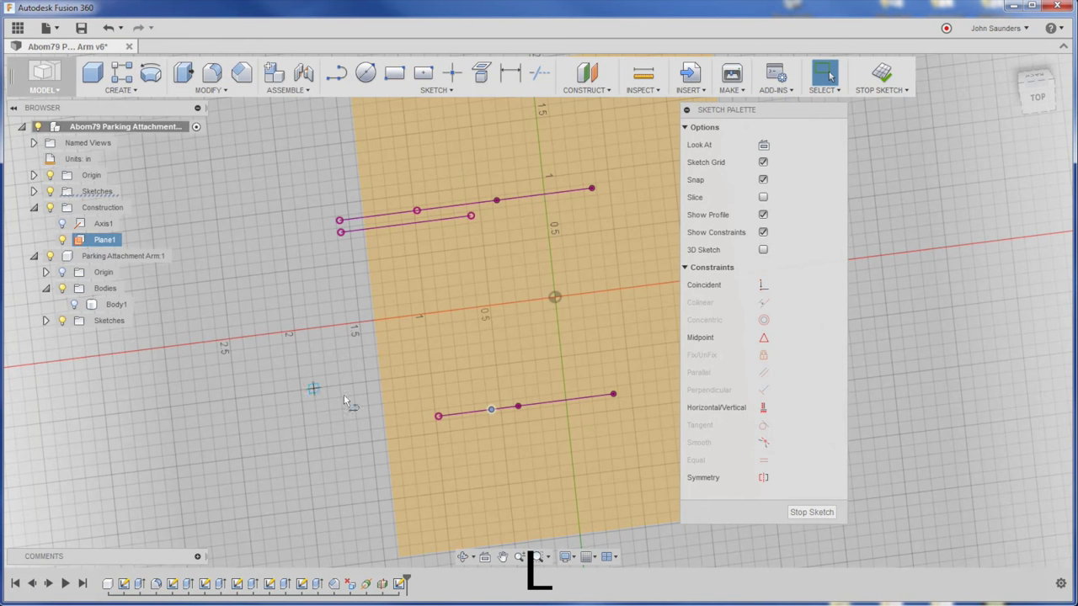
pyautogui.click(492, 409)
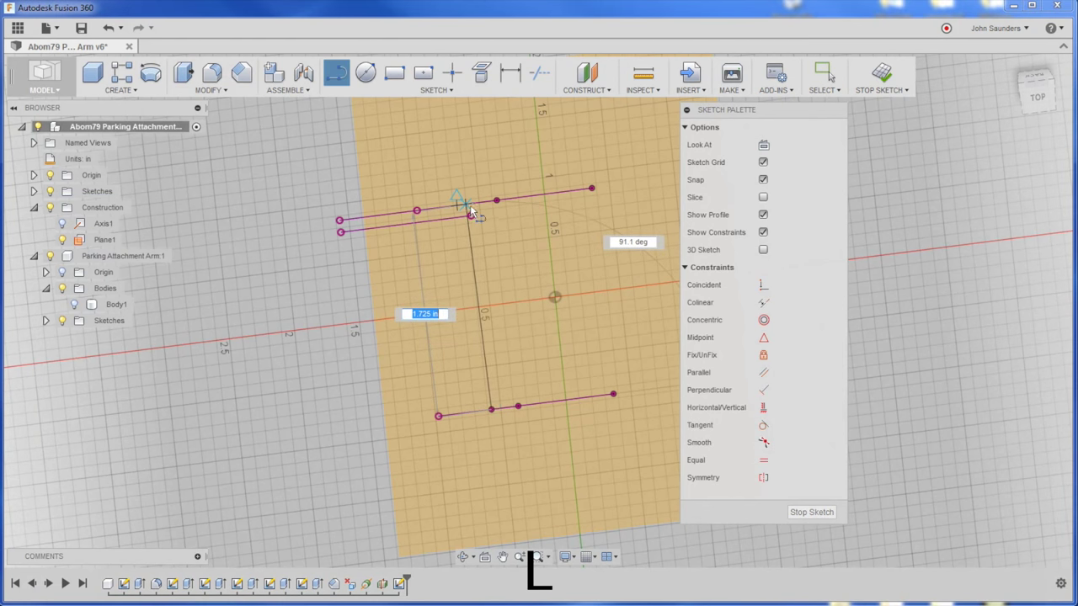
pyautogui.click(435, 155)
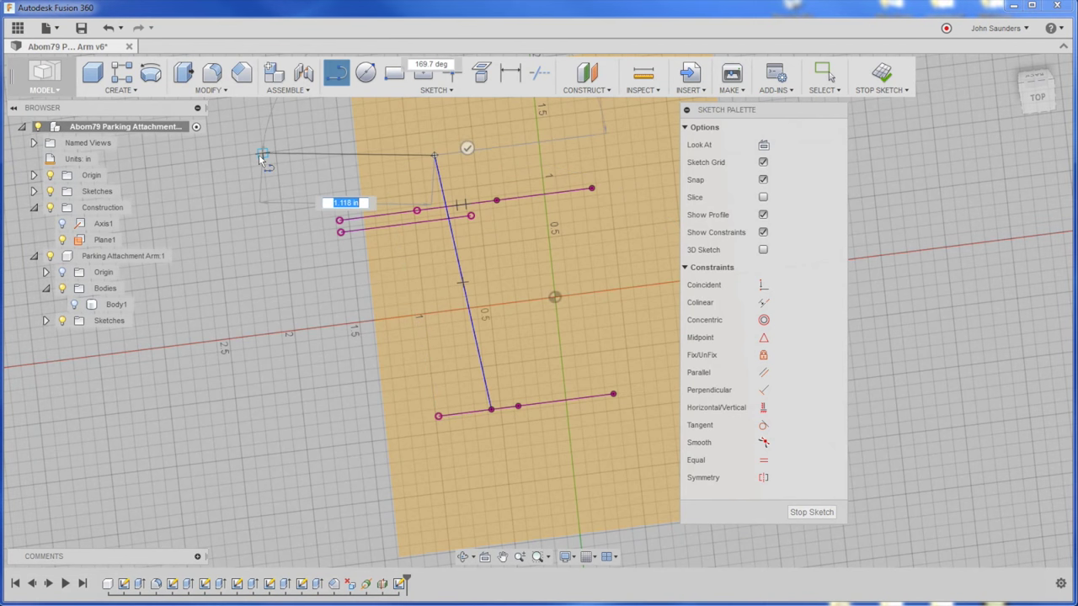
pyautogui.press('Escape')
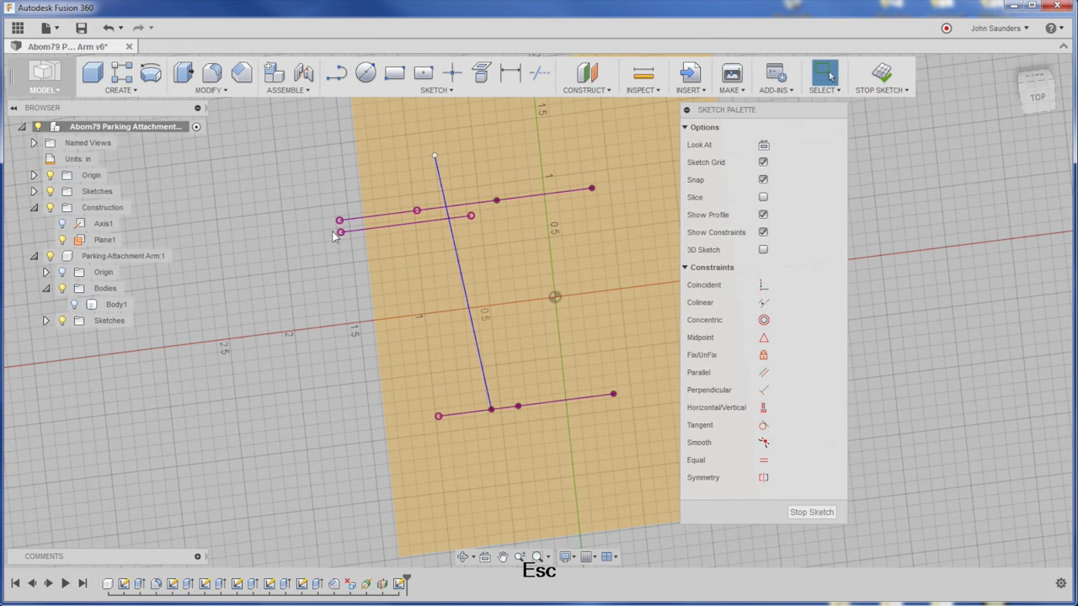
# - Make the line coincident with the inner endpoint of the shorter projected line and trim its overhang above the uppermost line
pyautogui.click(762, 284)
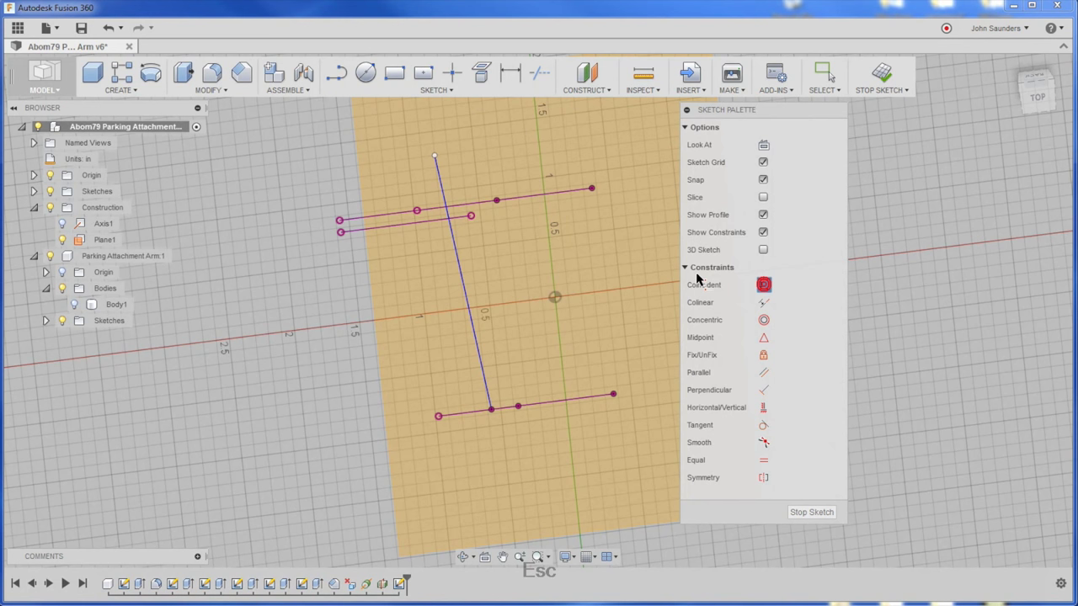
pyautogui.click(470, 217)
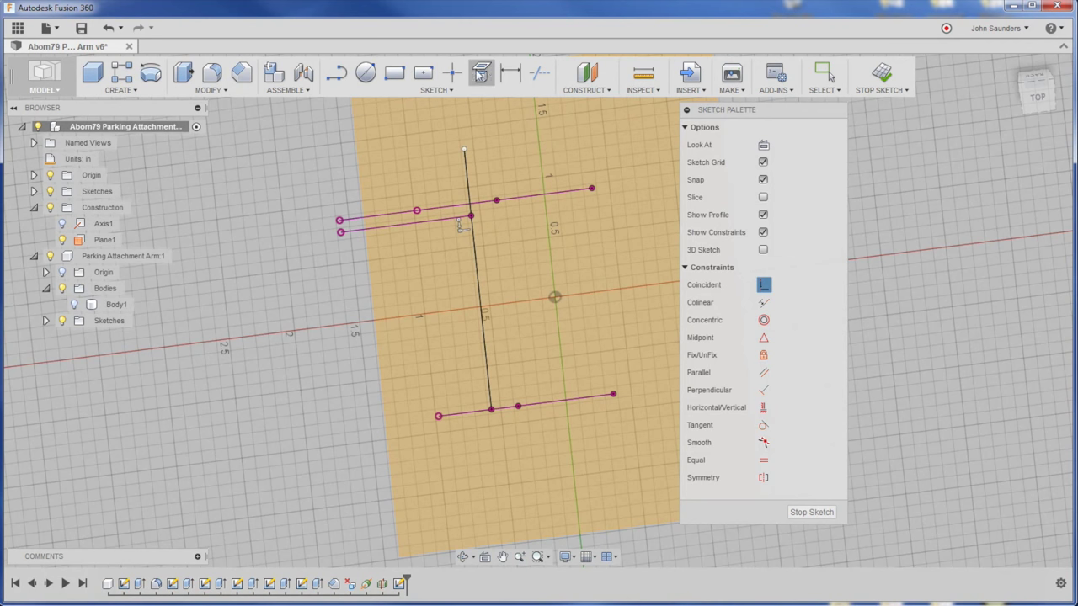
pyautogui.click(539, 73)
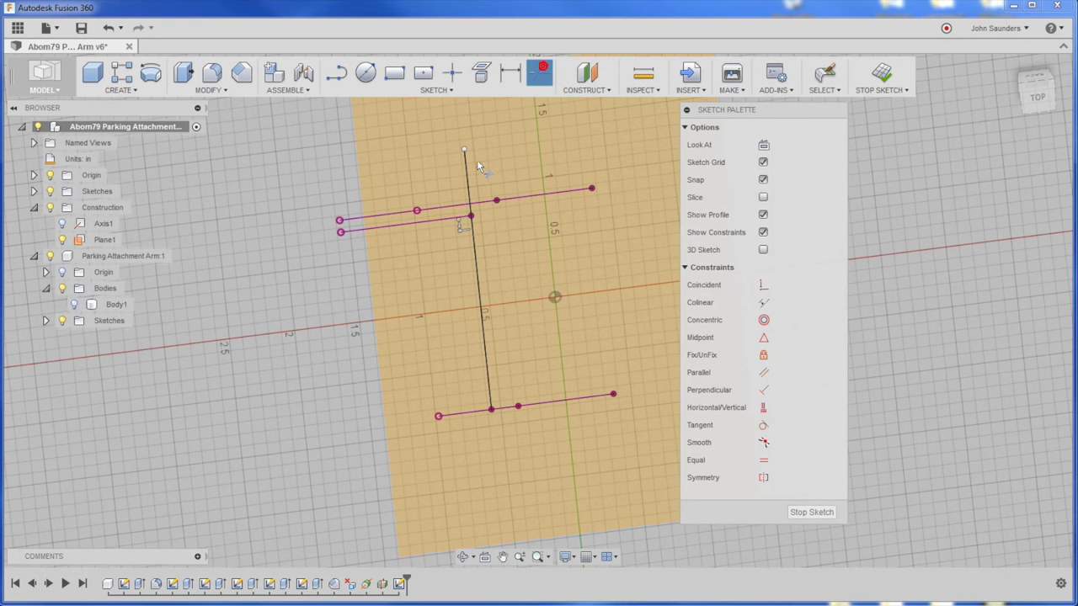
pyautogui.click(466, 175)
pyautogui.scroll(3, 494, 229)
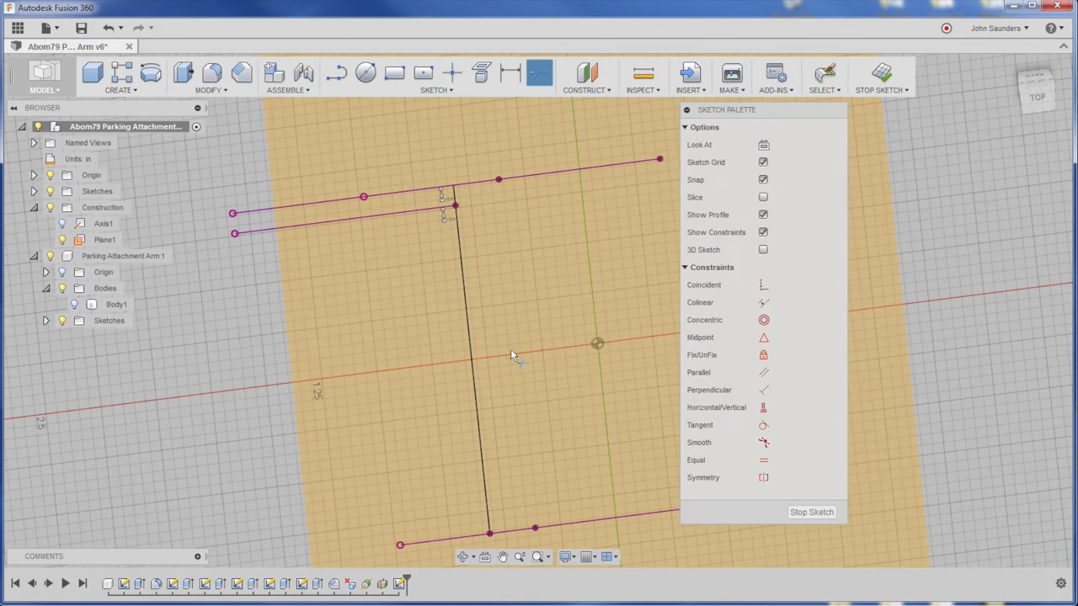
pyautogui.scroll(-2, 510, 354)
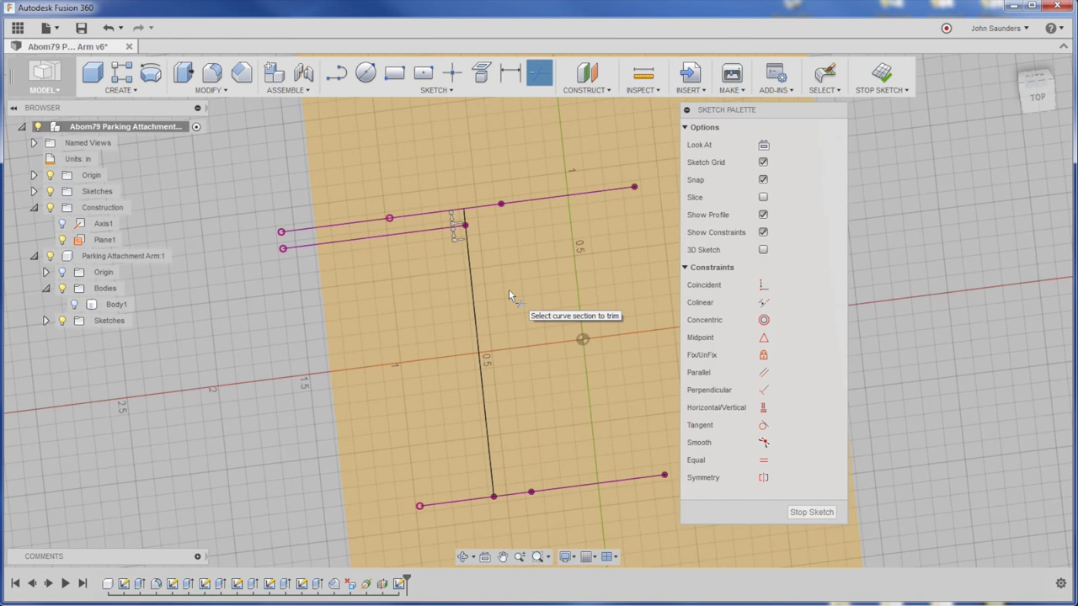
# - End trimming and hide the construction plane Plane1
pyautogui.click(836, 91)
pyautogui.click(831, 105)
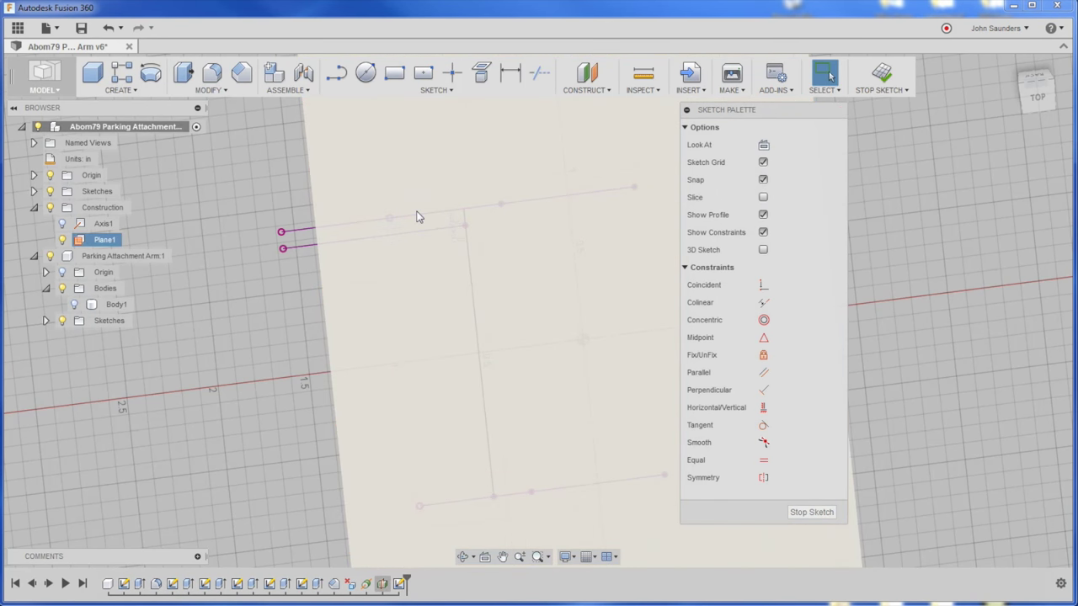
pyautogui.click(62, 240)
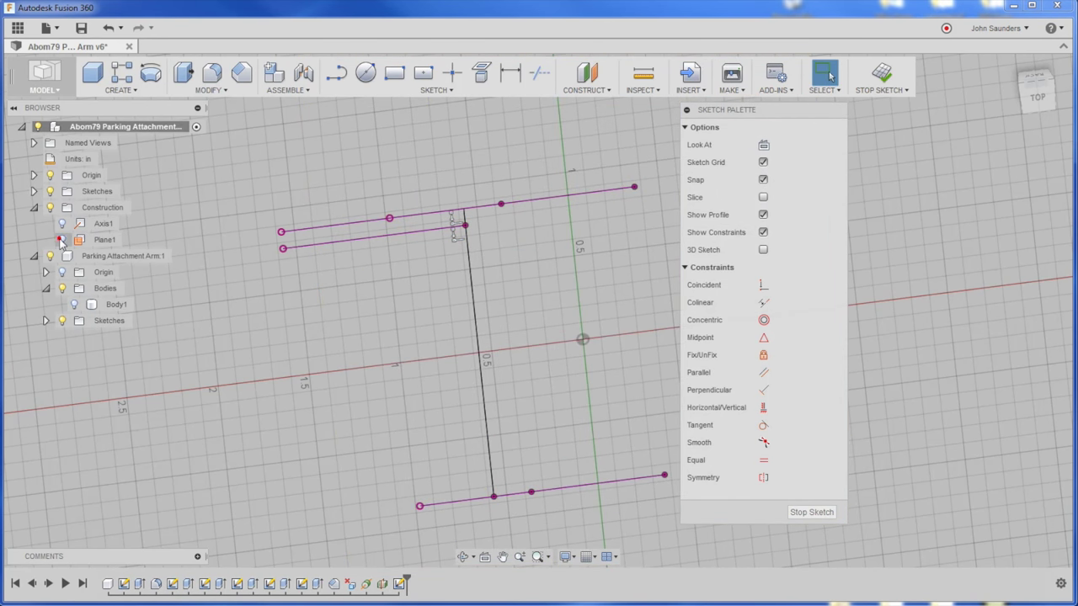
# - Delete all remaining projected lines above and below, keeping only the single drawn line
pyautogui.moveTo(444, 257); pyautogui.dragTo(316, 194)
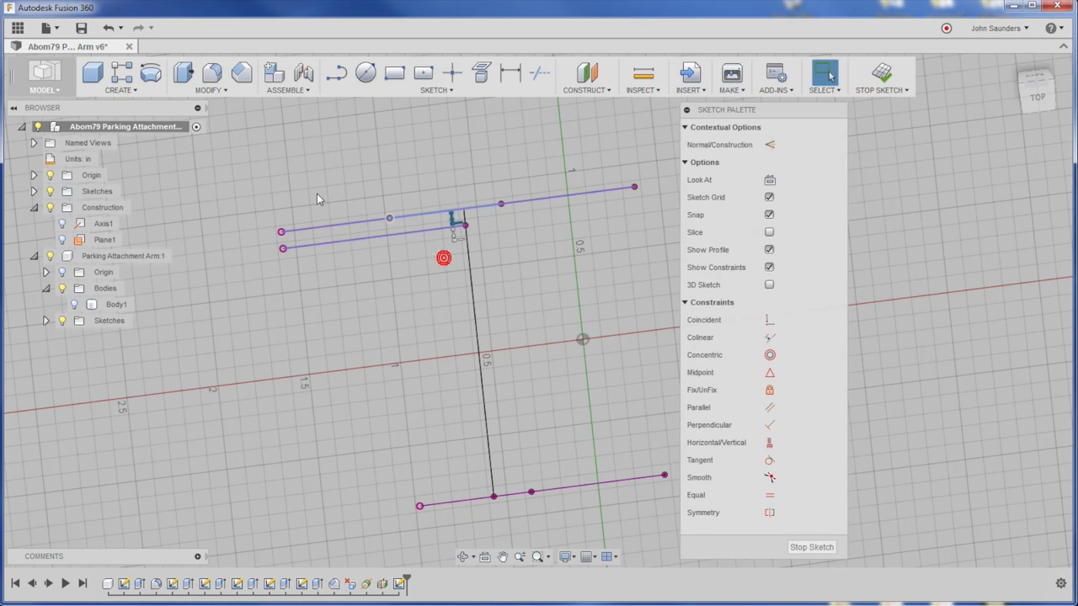
pyautogui.press('Delete')
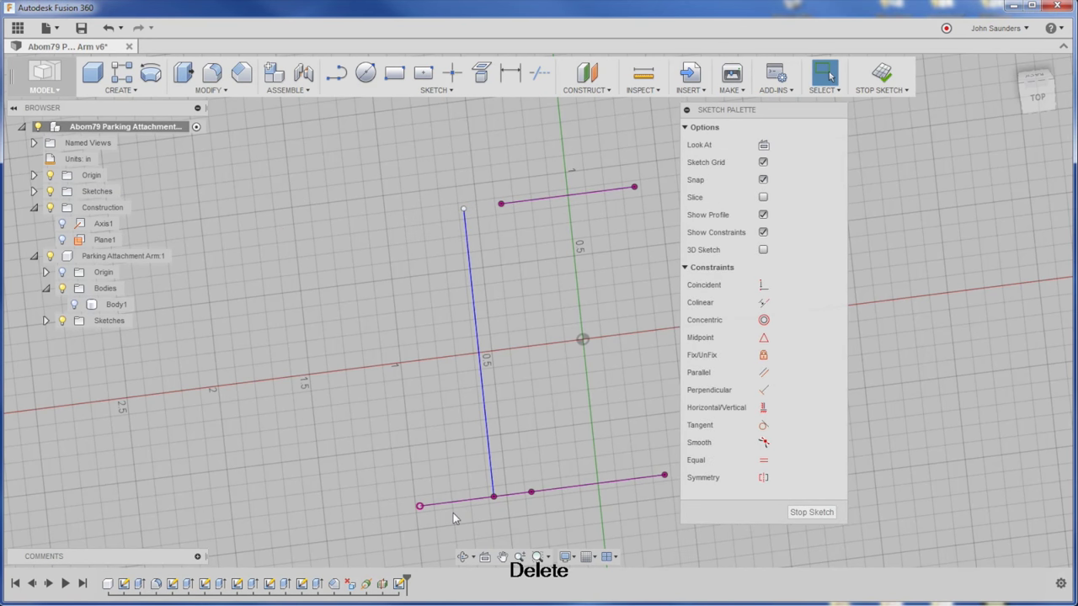
pyautogui.moveTo(455, 524); pyautogui.dragTo(424, 484)
pyautogui.press('Delete')
pyautogui.moveTo(637, 506); pyautogui.dragTo(525, 459)
pyautogui.press('Delete')
pyautogui.click(524, 184)
pyautogui.press('Delete')
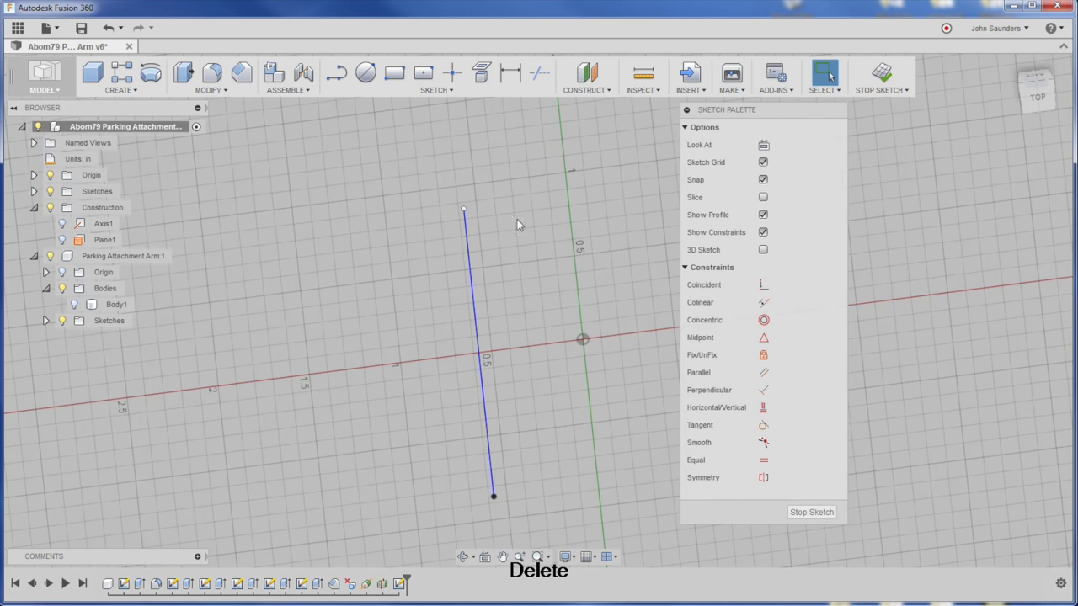
# - Convert the remaining line to construction geometry and apply a Fix constraint to it
pyautogui.click(469, 261)
pyautogui.press('x')
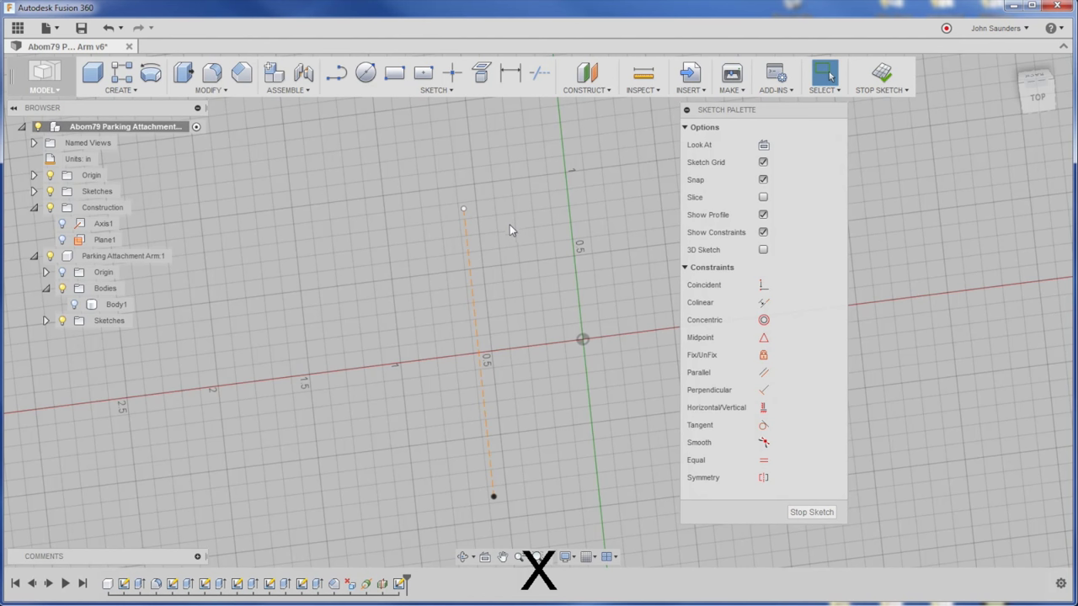
pyautogui.click(466, 267)
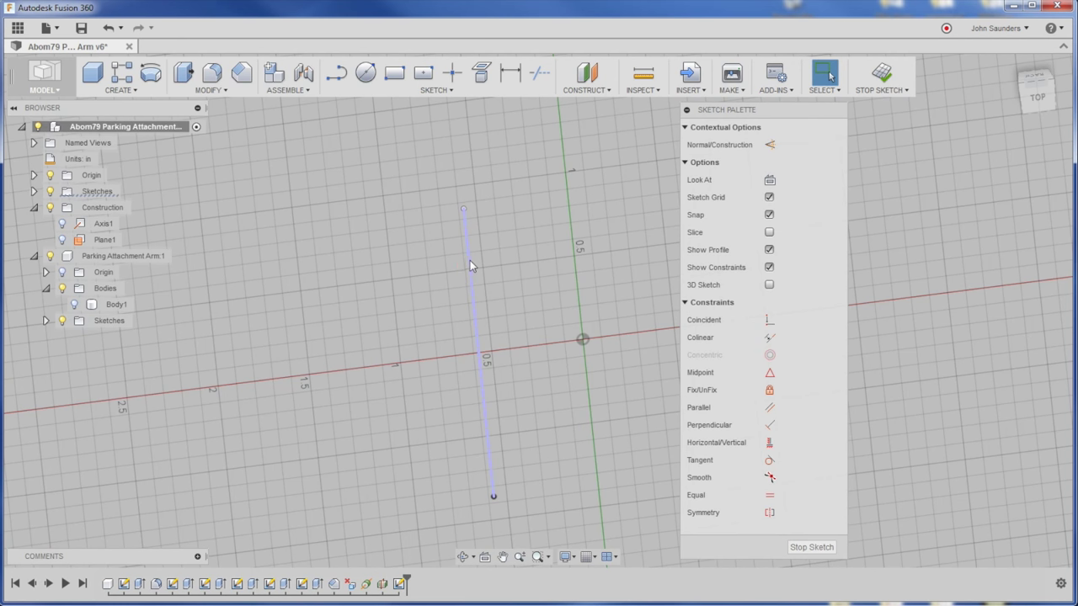
pyautogui.click(770, 392)
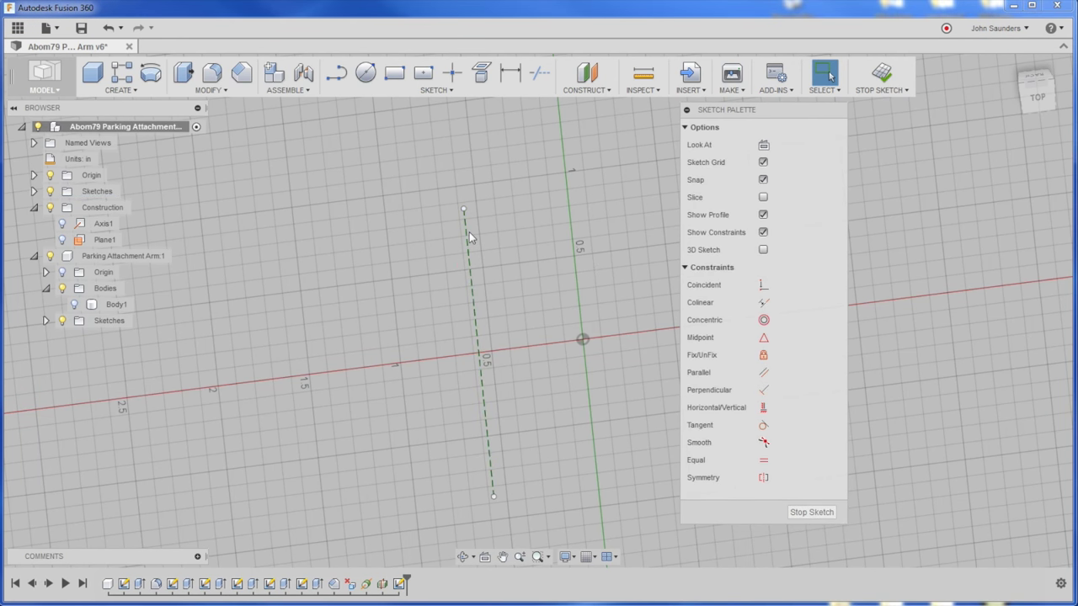
# - Show the arm's body to check where the construction line sits in the clamp bore, and hide it again
pyautogui.click(74, 304)
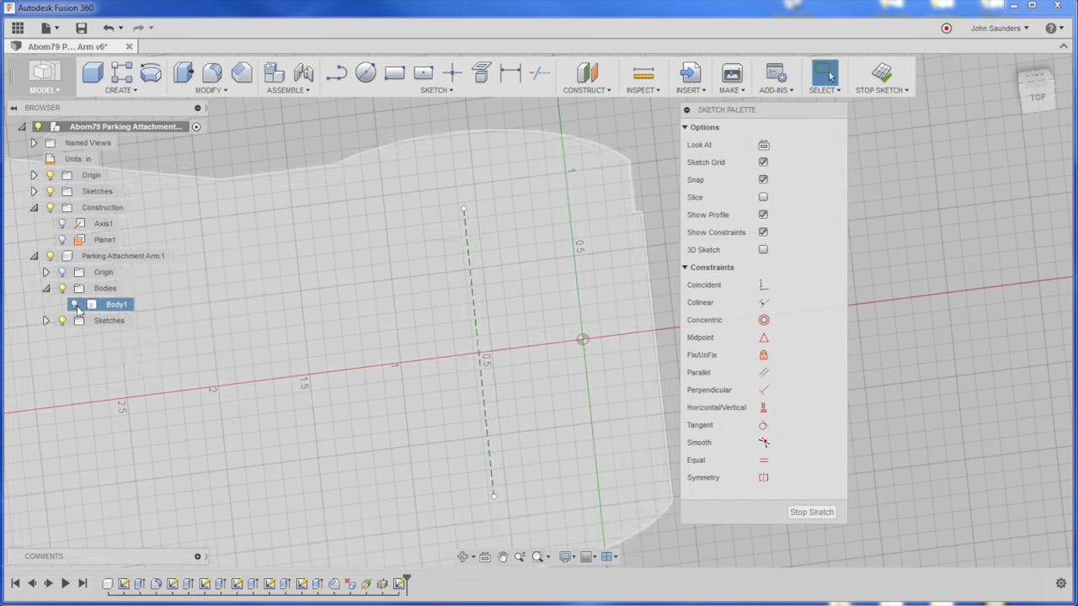
pyautogui.moveTo(295, 211)
pyautogui.keyDown('shift'); pyautogui.mouseDown(button='middle')
pyautogui.moveTo(294, 284)
pyautogui.moveTo(282, 289)
pyautogui.moveTo(301, 278)
pyautogui.moveTo(293, 241)
pyautogui.moveTo(402, 313)
pyautogui.moveTo(393, 282)
pyautogui.moveTo(394, 291)
pyautogui.moveTo(373, 272)
pyautogui.moveTo(375, 244)
pyautogui.mouseUp(button='middle'); pyautogui.keyUp('shift')
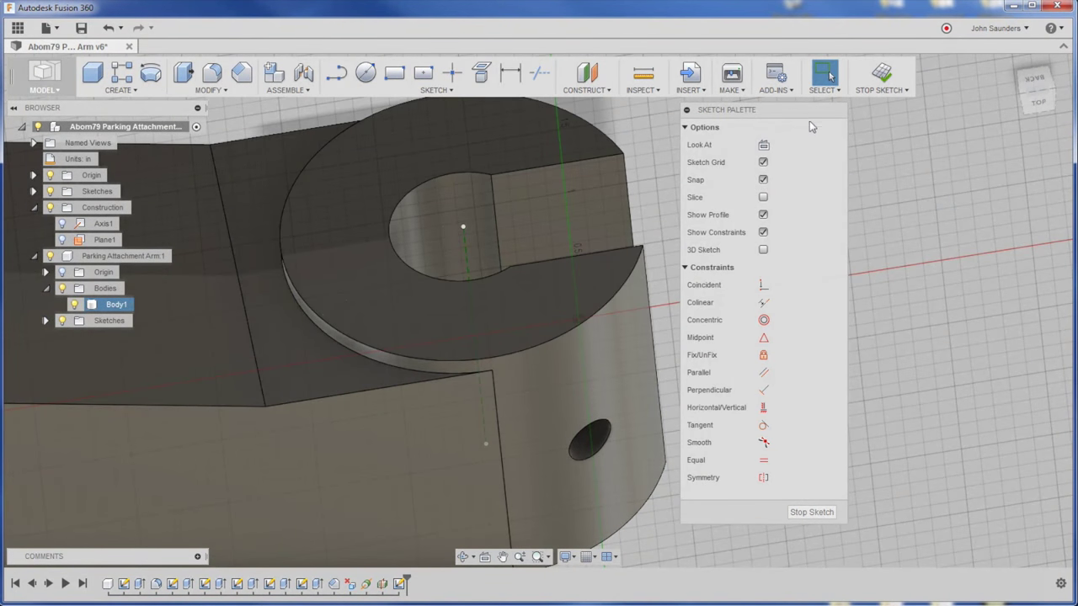
pyautogui.click(399, 584)
pyautogui.rightClick(401, 587)
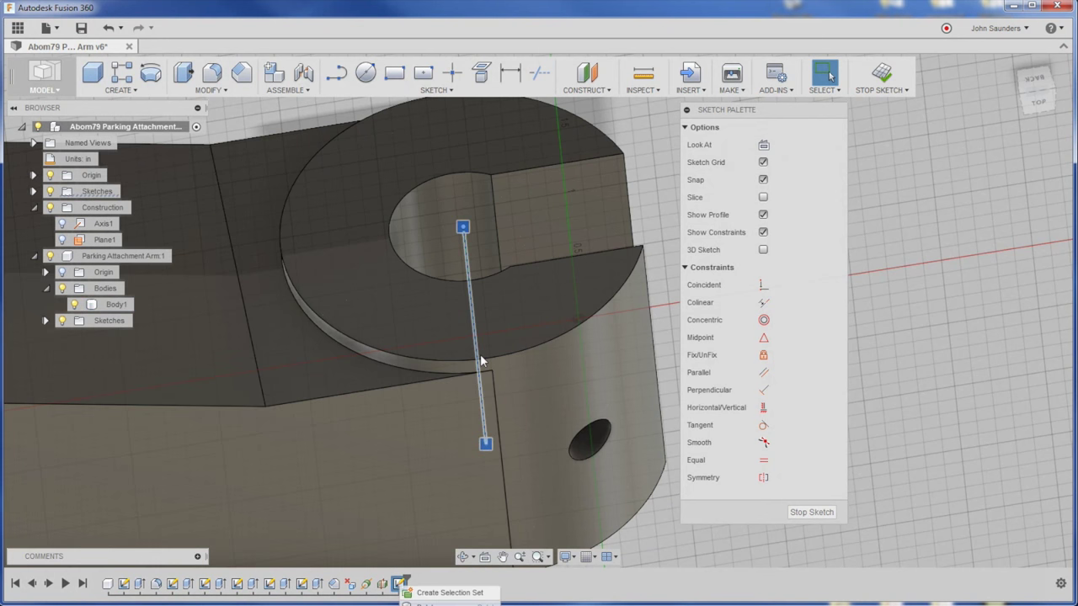
pyautogui.click(75, 304)
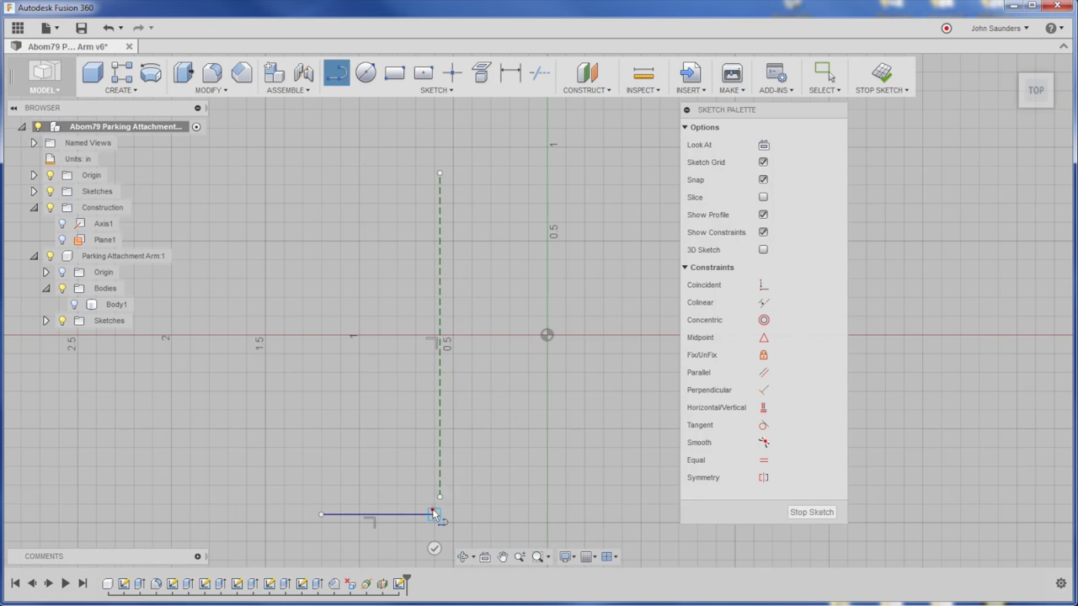
# - Draw a horizontal line about 0.6 in long just below the construction line and dimension its length to 1.375 in
pyautogui.click(434, 514)
pyautogui.press('Escape')
pyautogui.press('d')
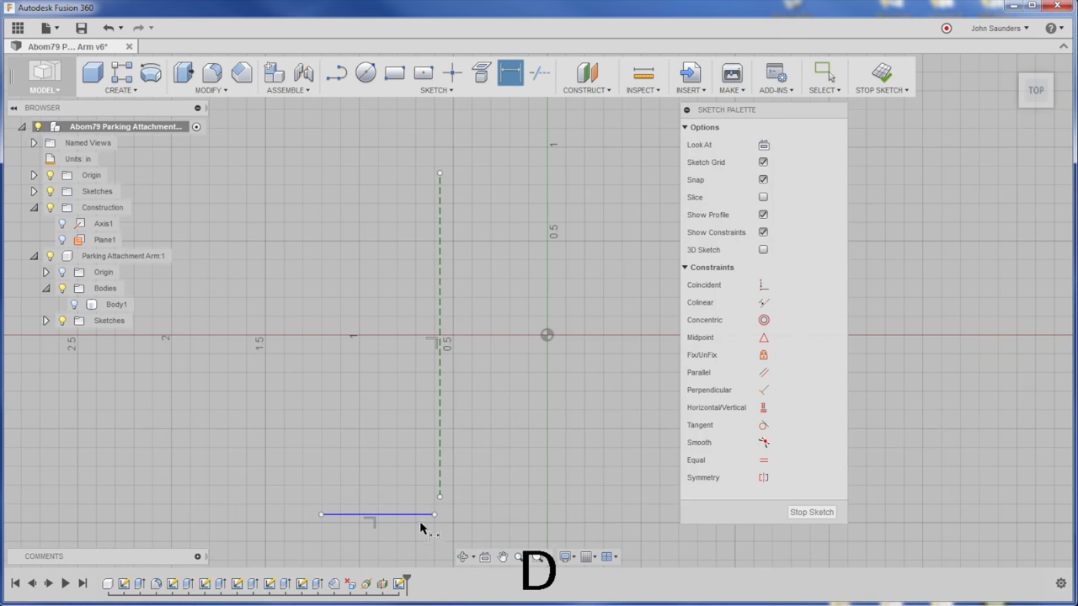
pyautogui.click(374, 515)
pyautogui.click(368, 508)
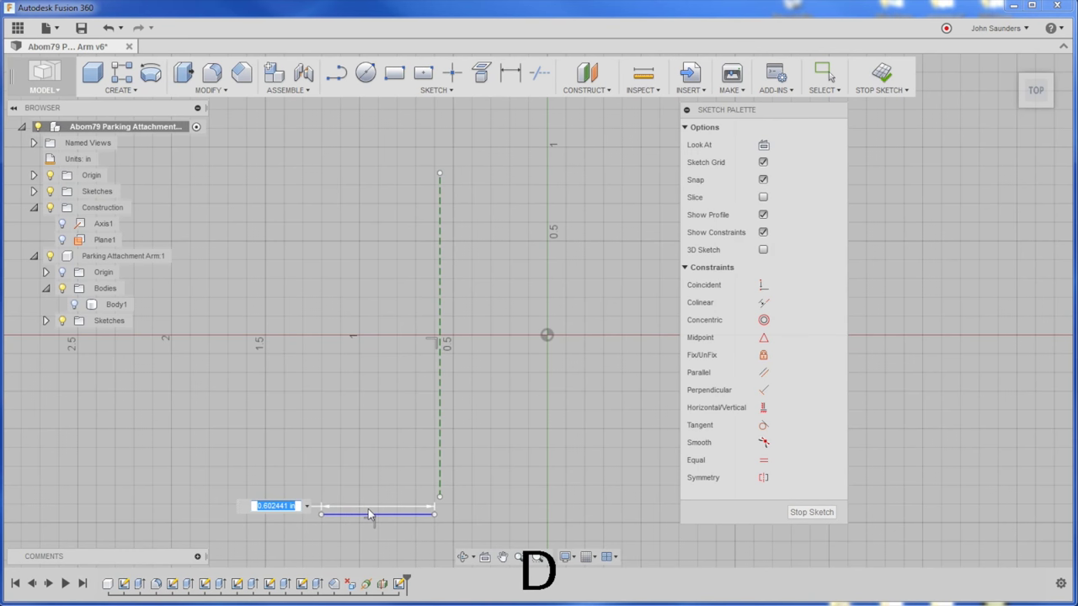
pyautogui.press('Delete')
pyautogui.write('1.375')
pyautogui.press('Return')
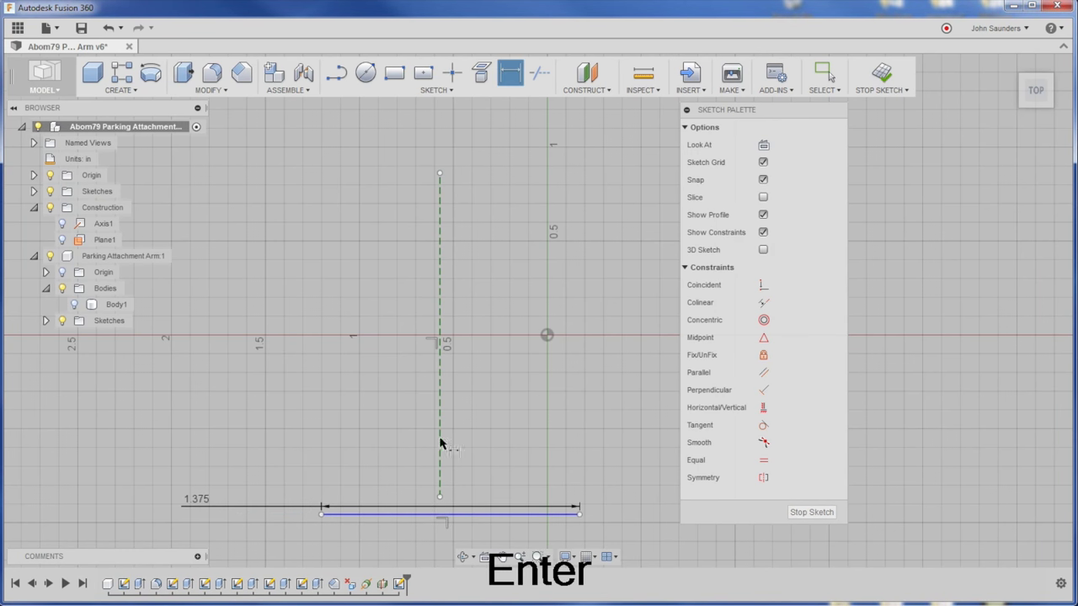
# - Constrain the horizontal line's midpoint coincident with the construction line's lower endpoint
pyautogui.click(764, 285)
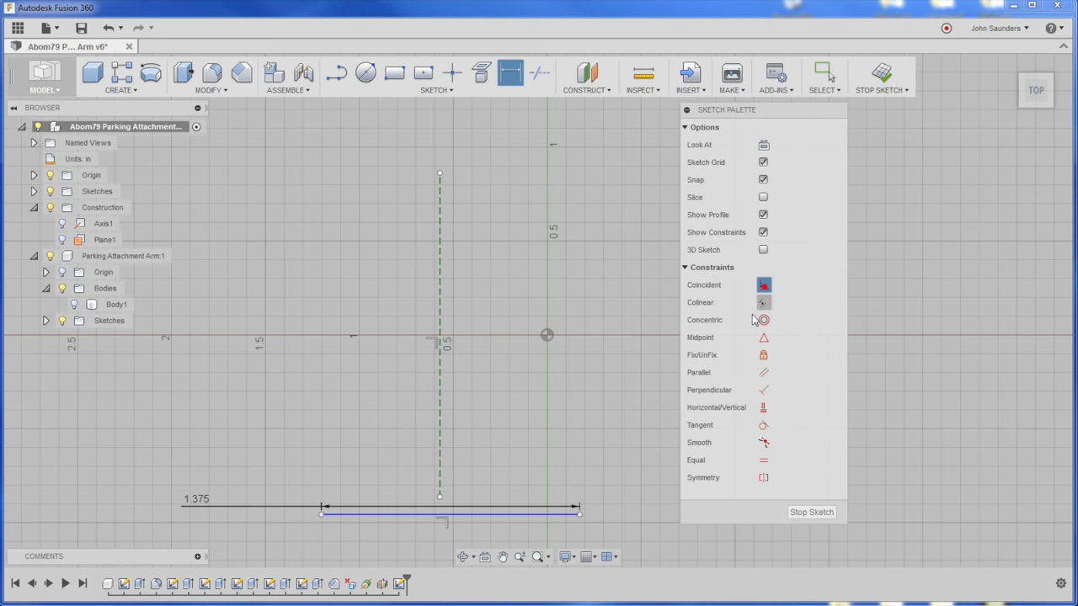
pyautogui.click(453, 515)
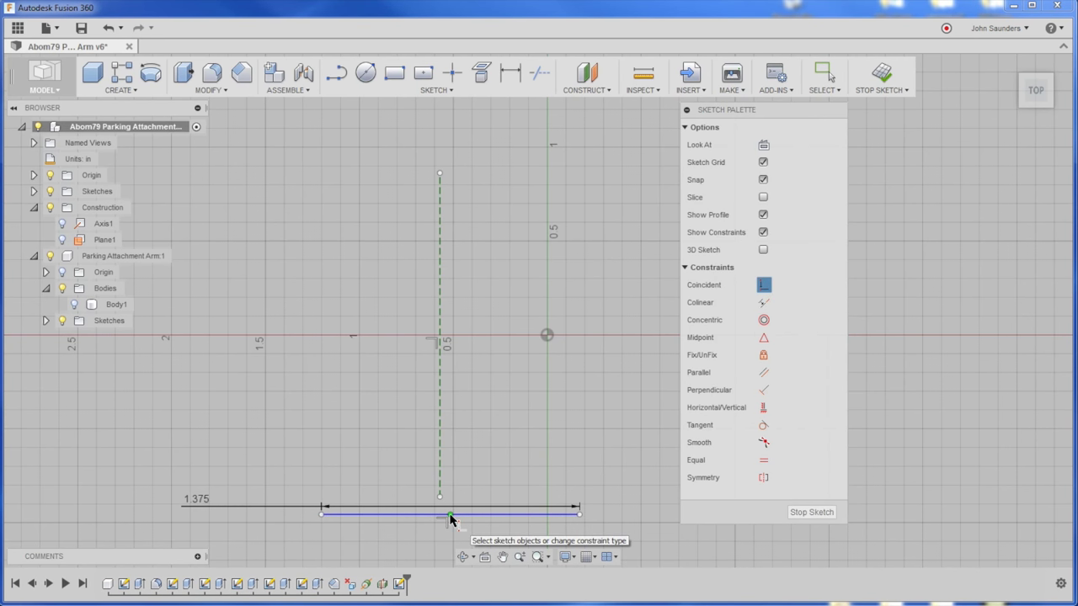
pyautogui.click(448, 514)
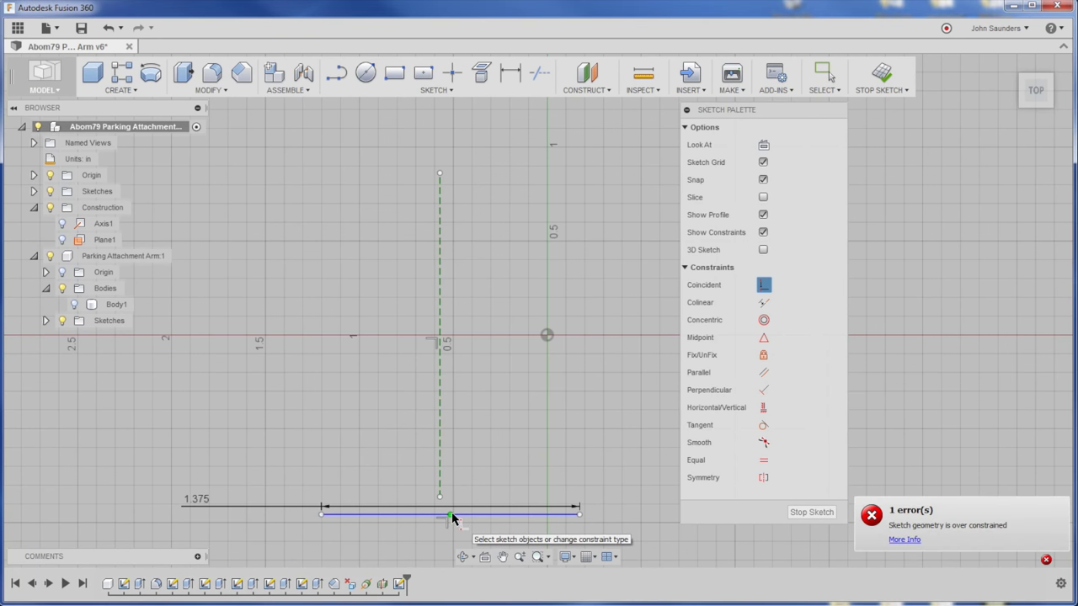
pyautogui.click(440, 500)
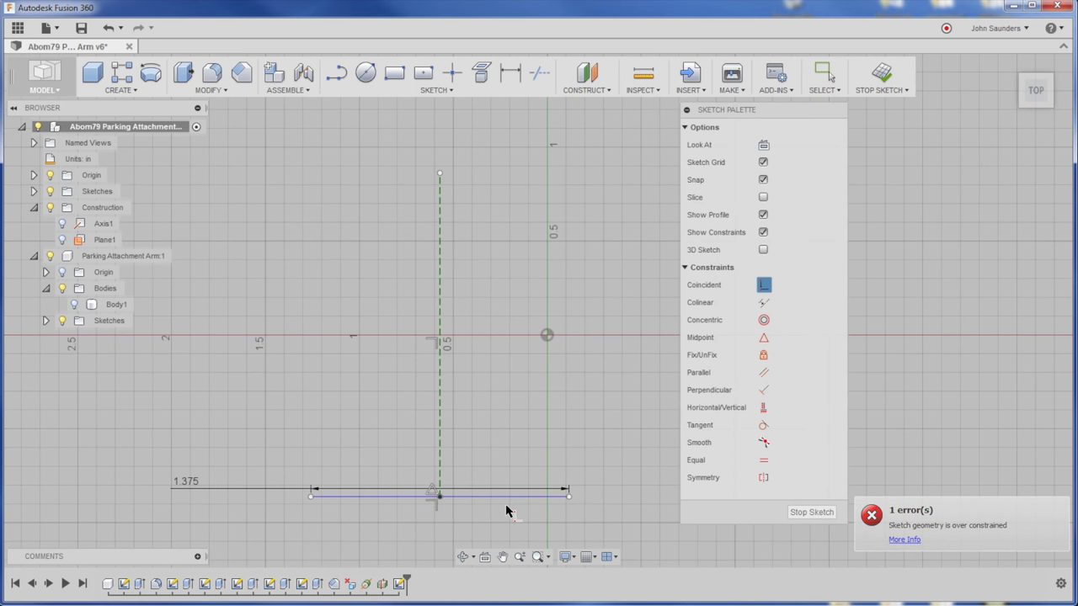
pyautogui.press('Escape')
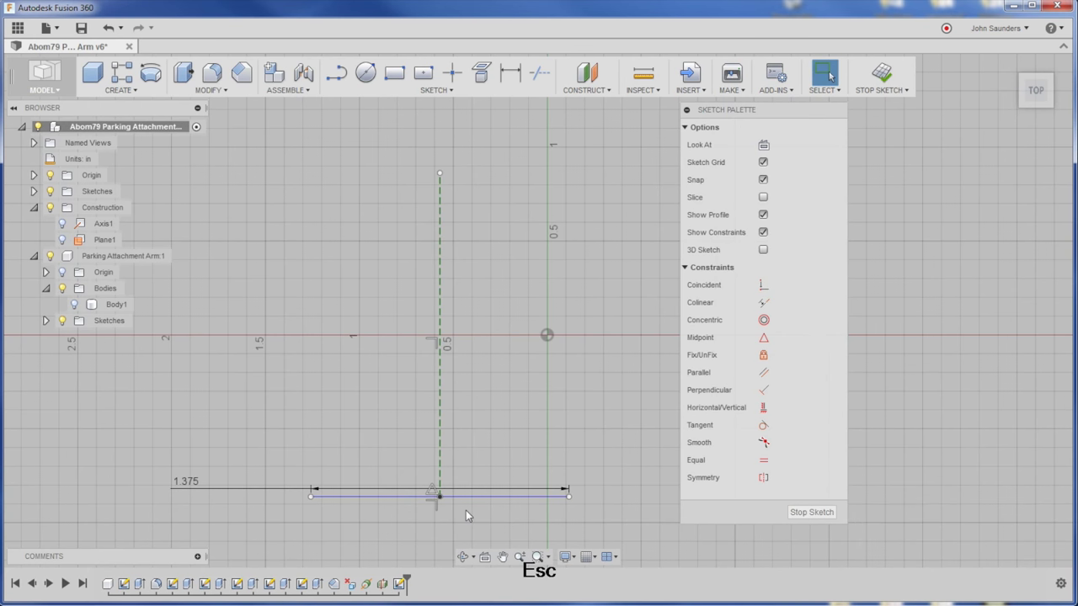
pyautogui.scroll(2, 438, 508)
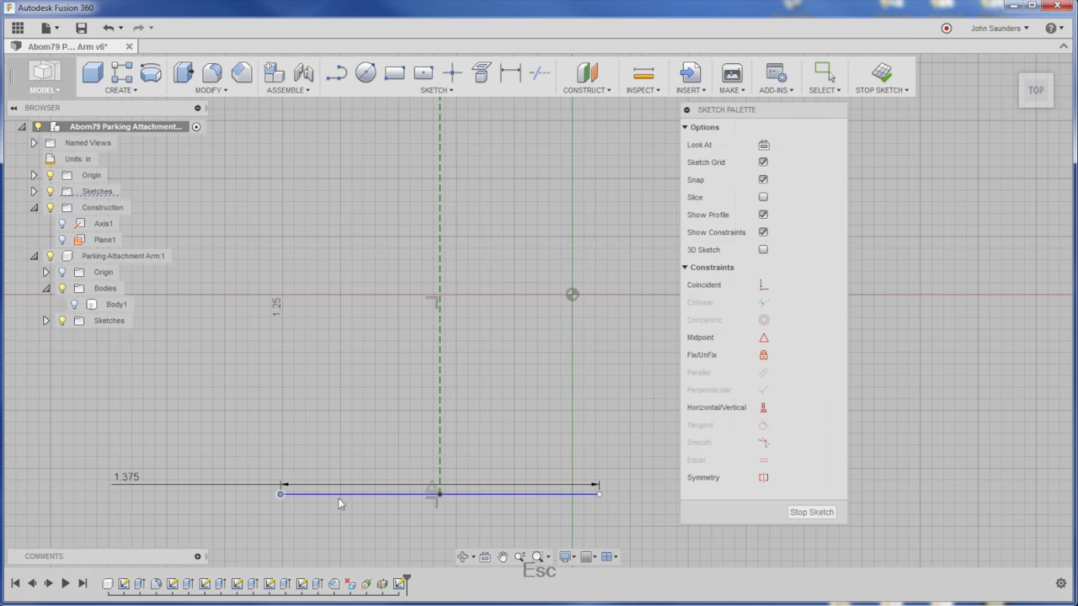
pyautogui.press('Escape')
pyautogui.scroll(-2, 396, 421)
# - Draw a slanted line at about 61° from the horizontal line's left endpoint up toward the construction line
pyautogui.press('l')
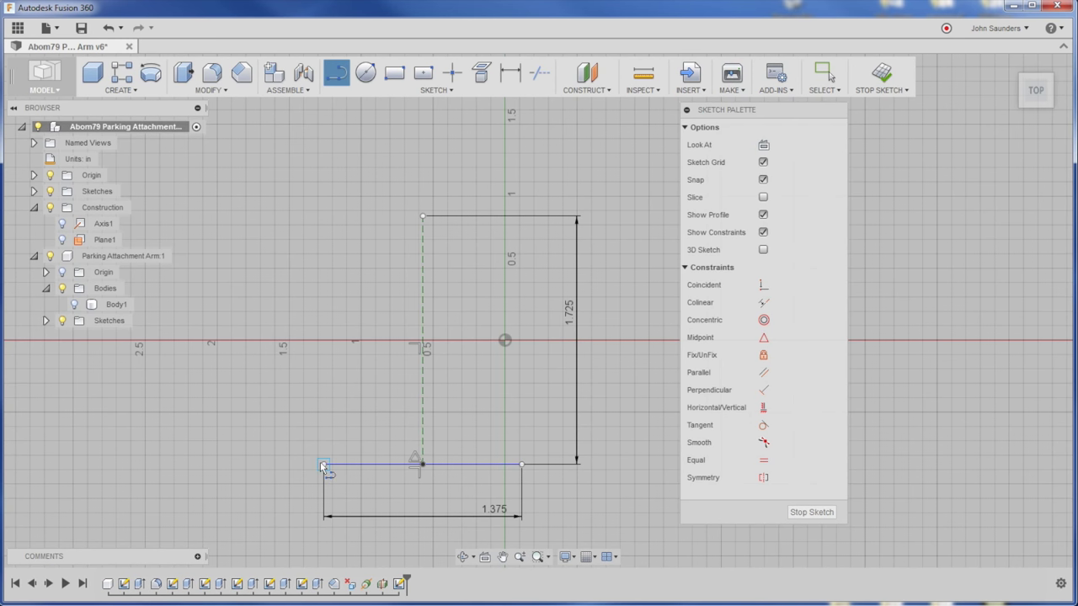
pyautogui.press('l')
pyautogui.click(324, 463)
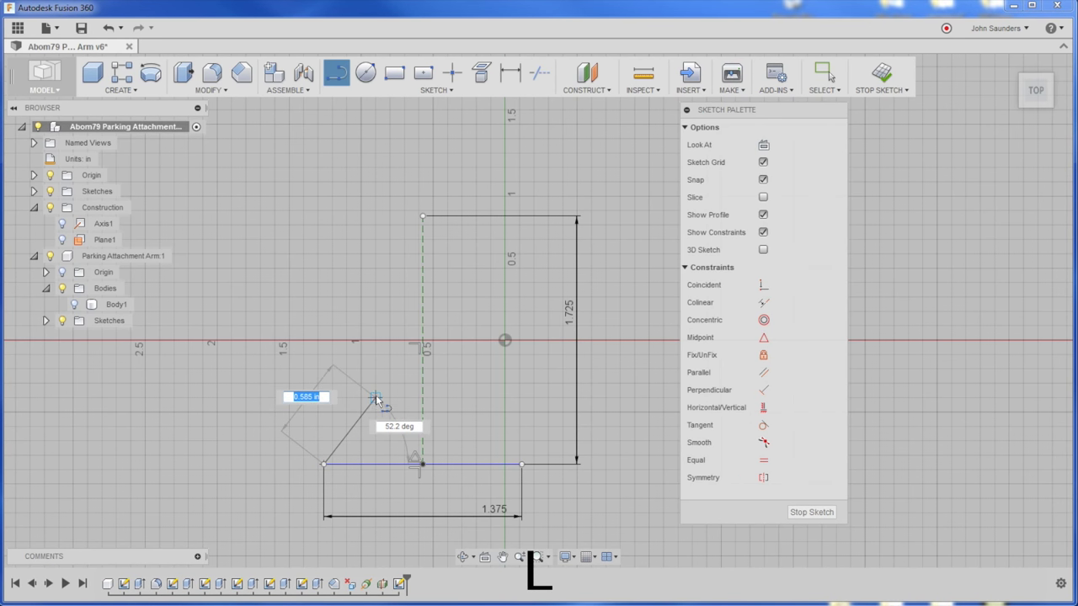
pyautogui.click(360, 397)
pyautogui.press('Escape')
# - Dimension the angle between the left slanted line and the horizontal line to 45°
pyautogui.press('d')
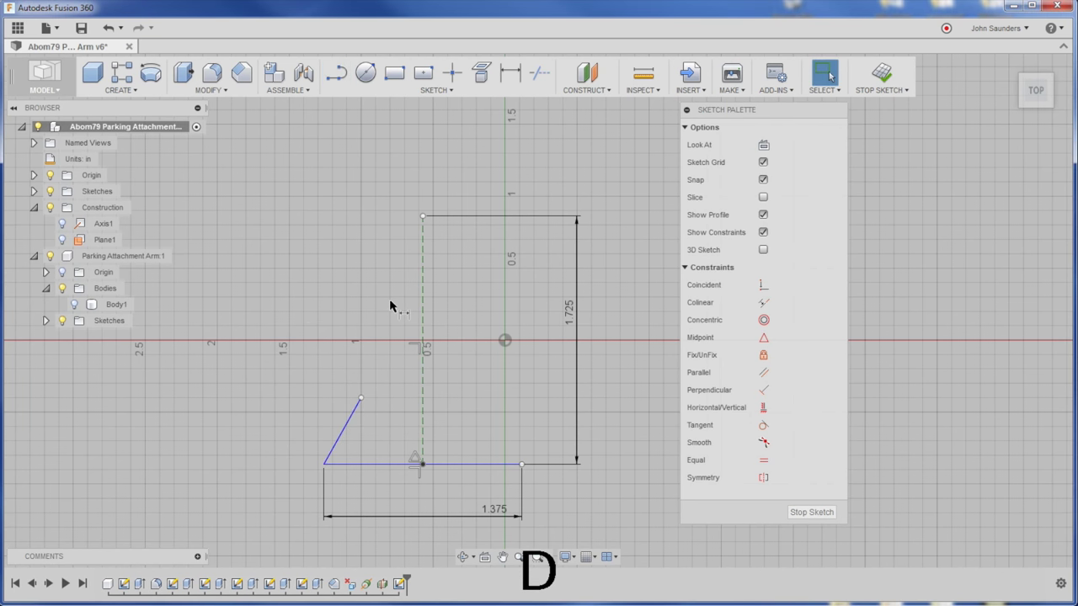
pyautogui.click(376, 465)
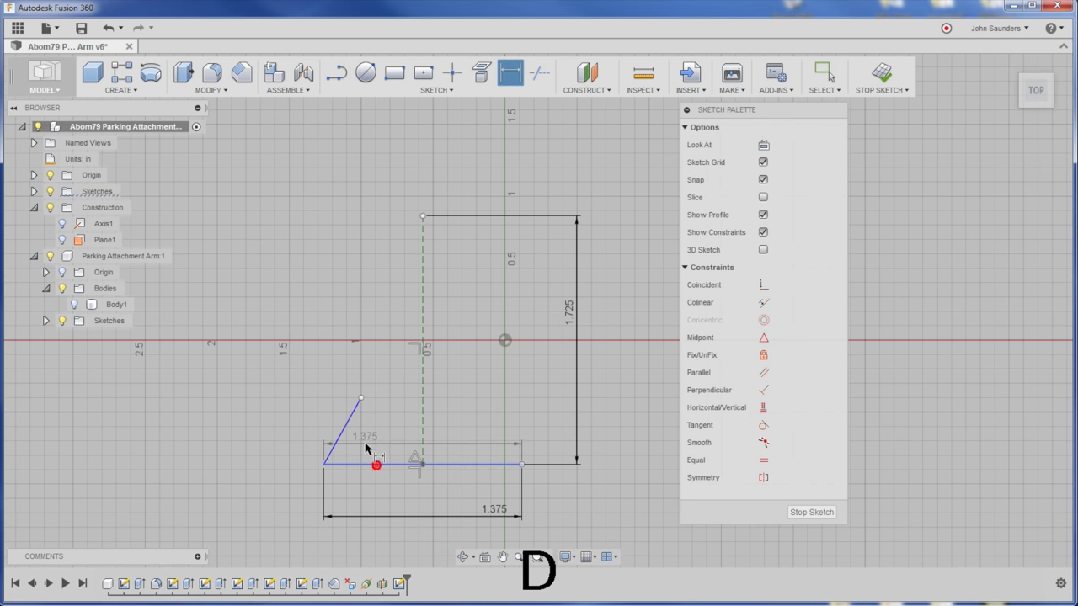
pyautogui.click(352, 421)
pyautogui.click(402, 458)
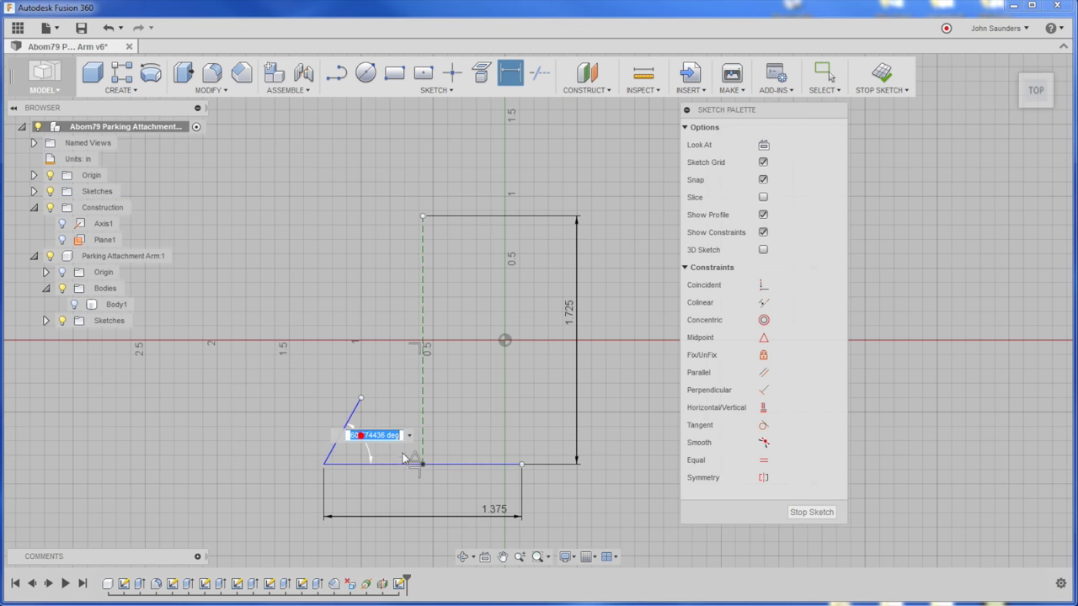
pyautogui.write('45')
pyautogui.press('Return')
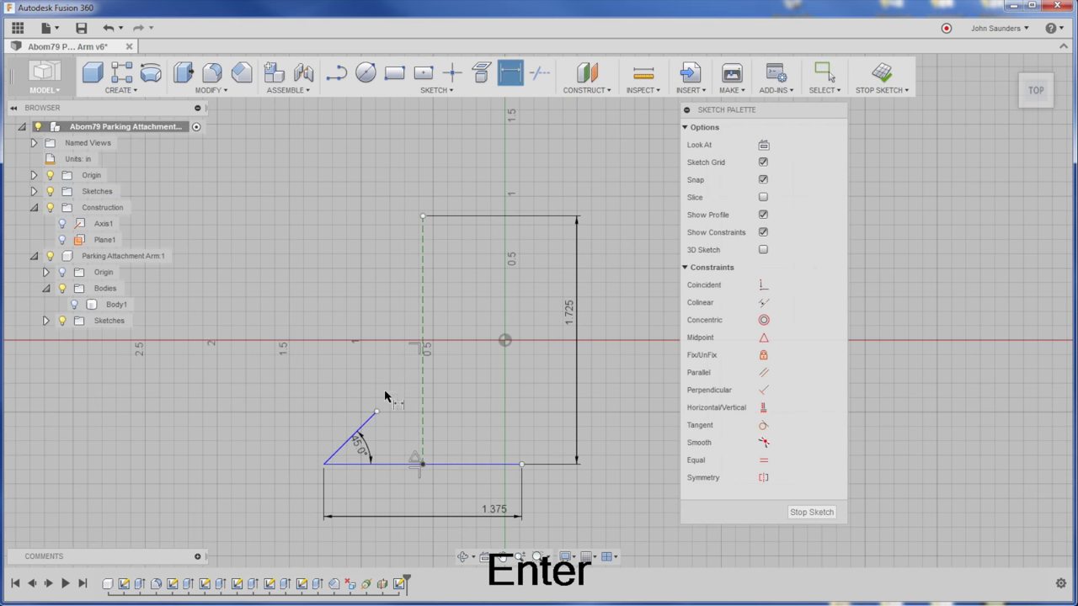
# - Dimension the distance from the left slanted line's upper endpoint to the construction line as .812/2 in
pyautogui.click(376, 411)
pyautogui.click(422, 404)
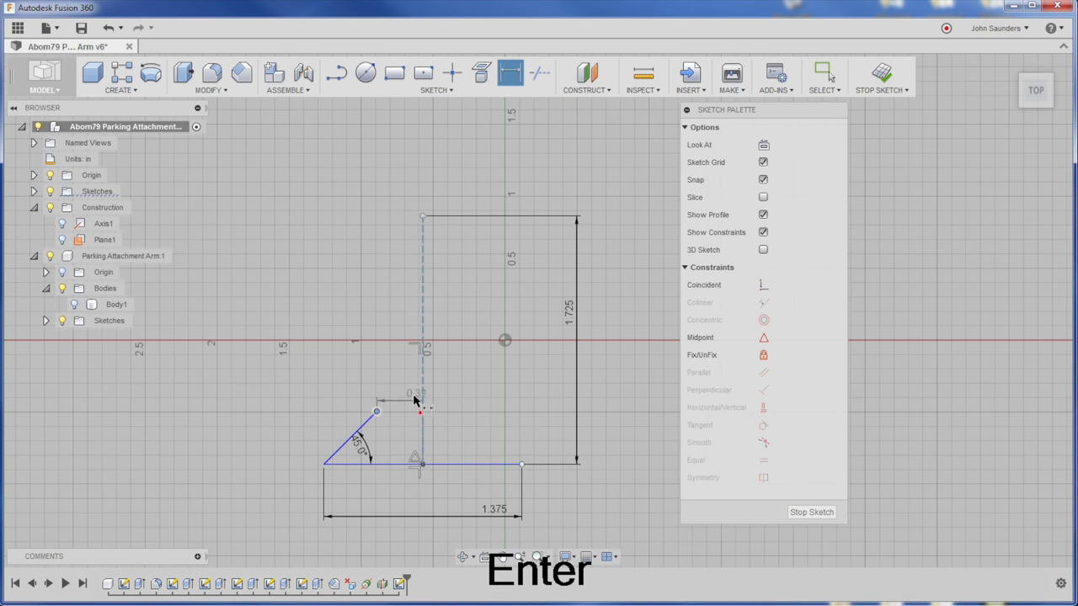
pyautogui.click(409, 394)
pyautogui.press('Delete')
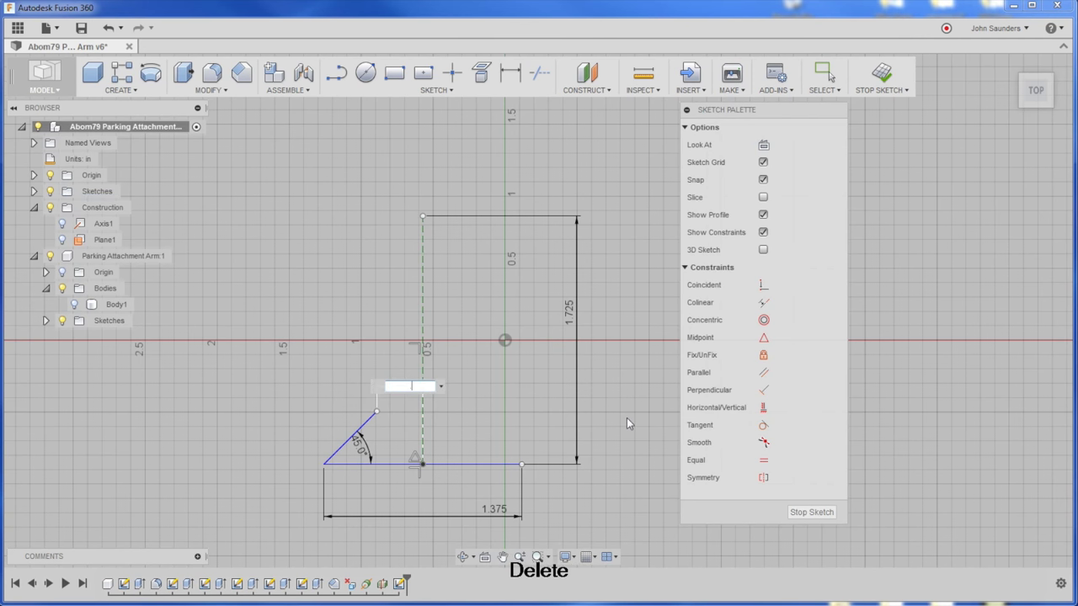
pyautogui.write('.812/2')
pyautogui.press('Return')
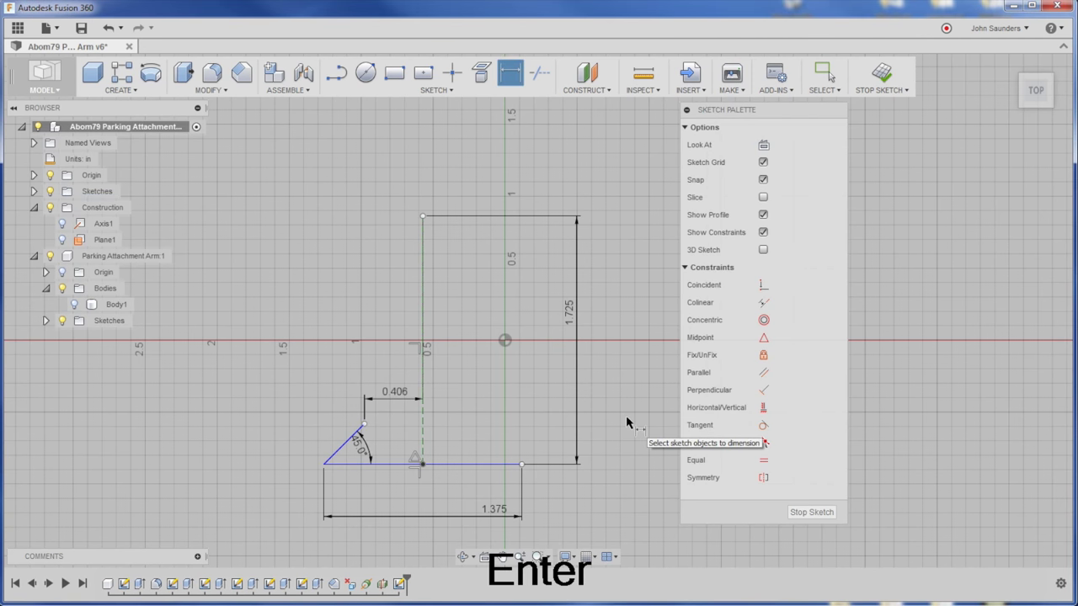
# - Draw a second slanted line at about 52° from the horizontal line's right endpoint up toward the construction line
pyautogui.press('l')
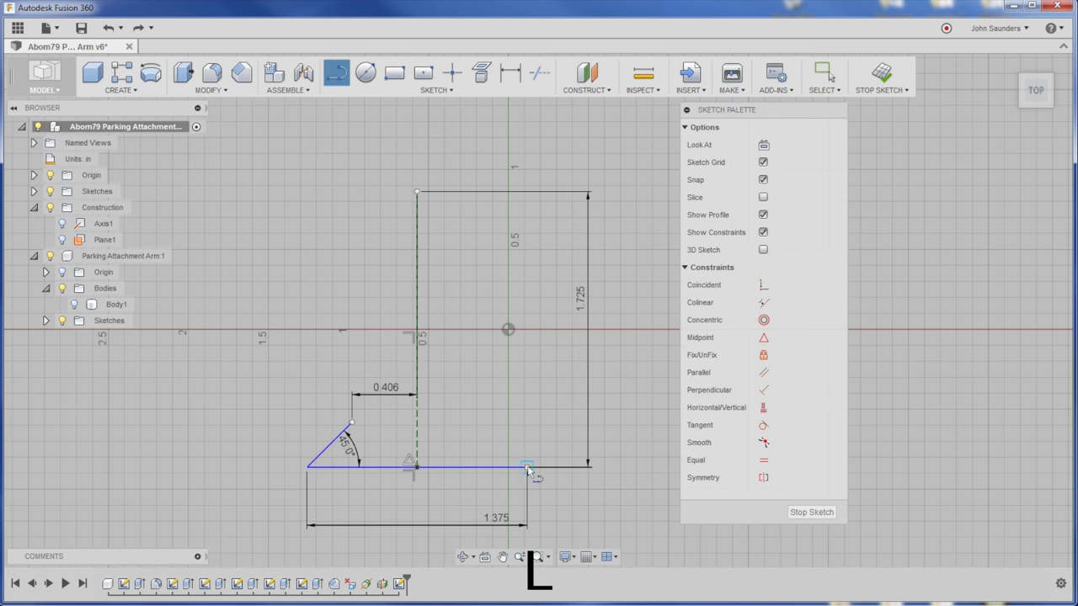
pyautogui.click(526, 467)
pyautogui.click(473, 400)
pyautogui.press('Escape')
# - Dimension the right slanted line's angle to the horizontal line, linking it to the left angle's parameter d36
pyautogui.press('d')
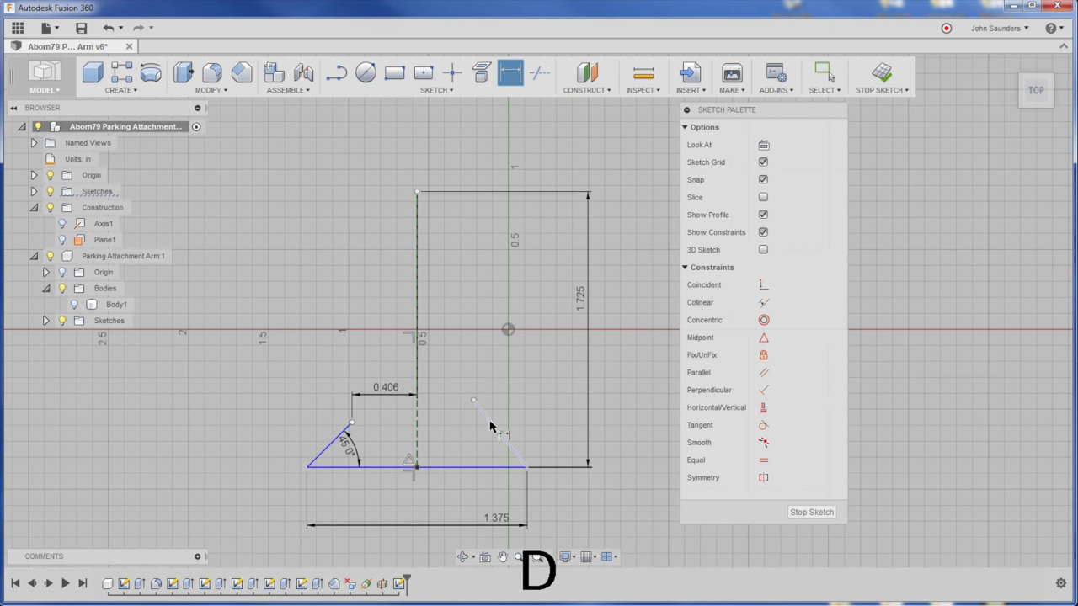
pyautogui.click(471, 467)
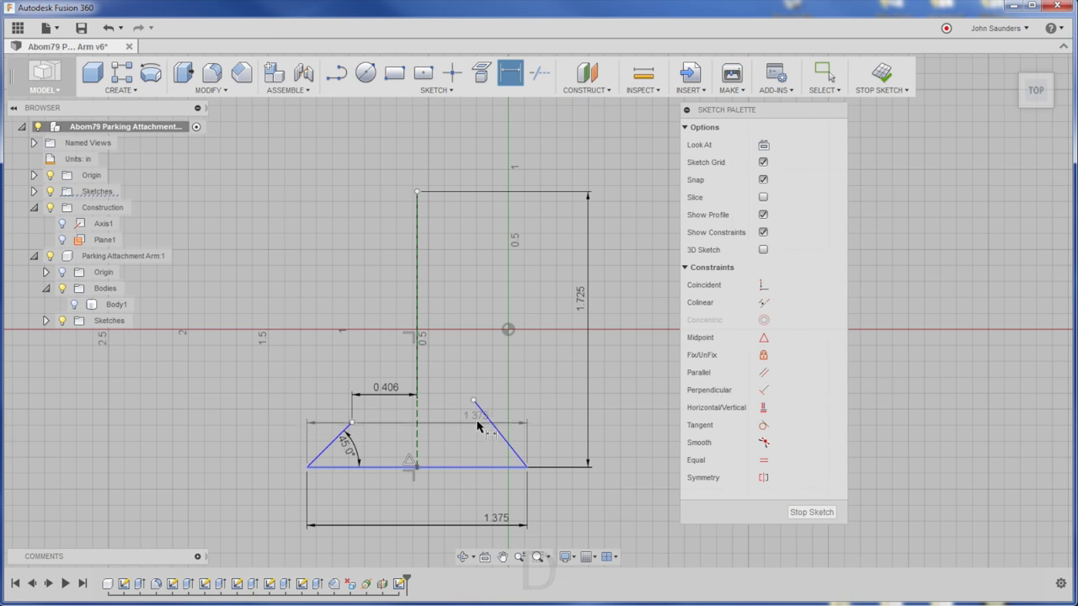
pyautogui.click(480, 414)
pyautogui.click(478, 437)
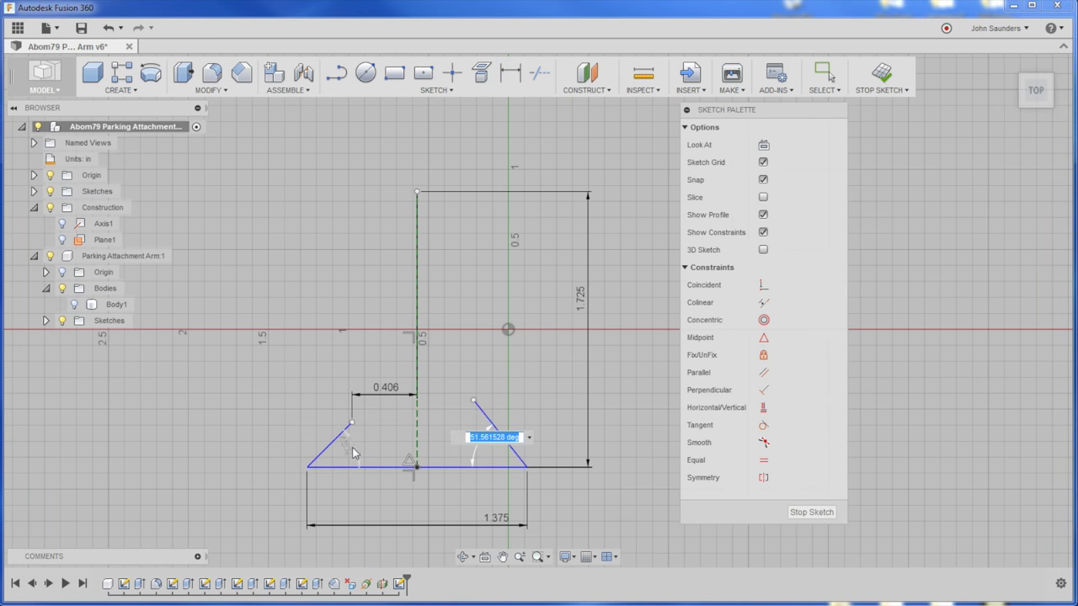
pyautogui.write('d36')
pyautogui.press('Return')
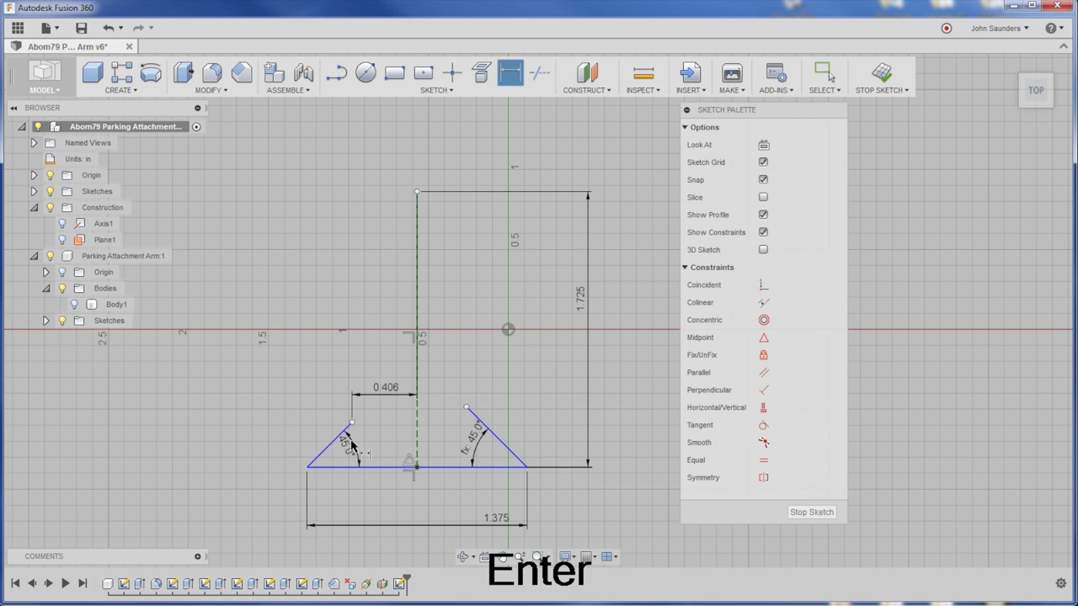
# - Dimension the distance from the right slanted line's upper endpoint to the construction line, linking it to the left distance's parameter d37
pyautogui.click(416, 426)
pyautogui.click(467, 408)
pyautogui.click(430, 404)
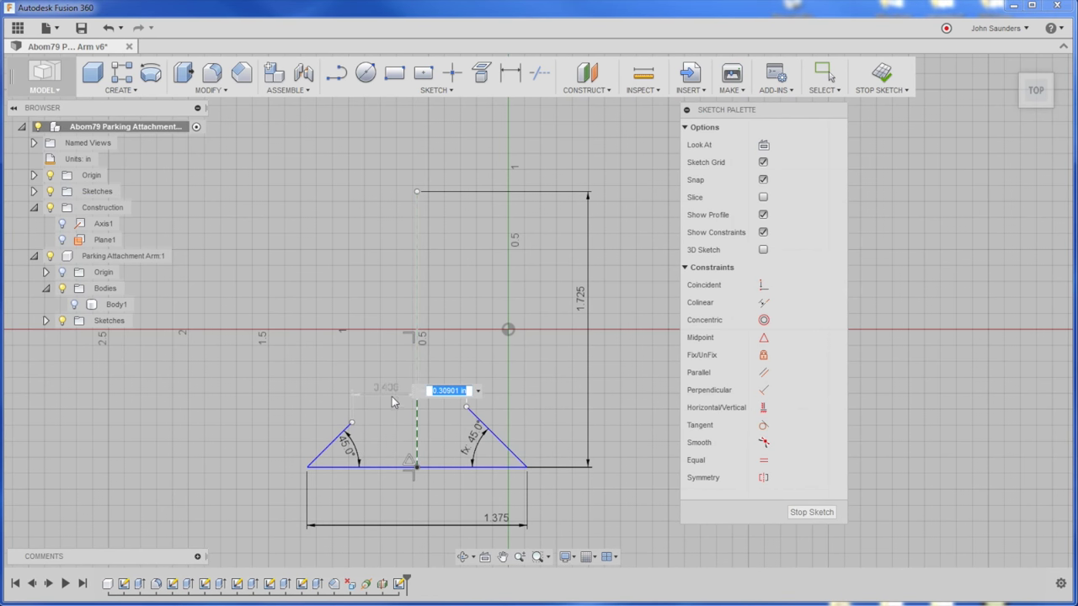
pyautogui.write('d37')
pyautogui.press('Return')
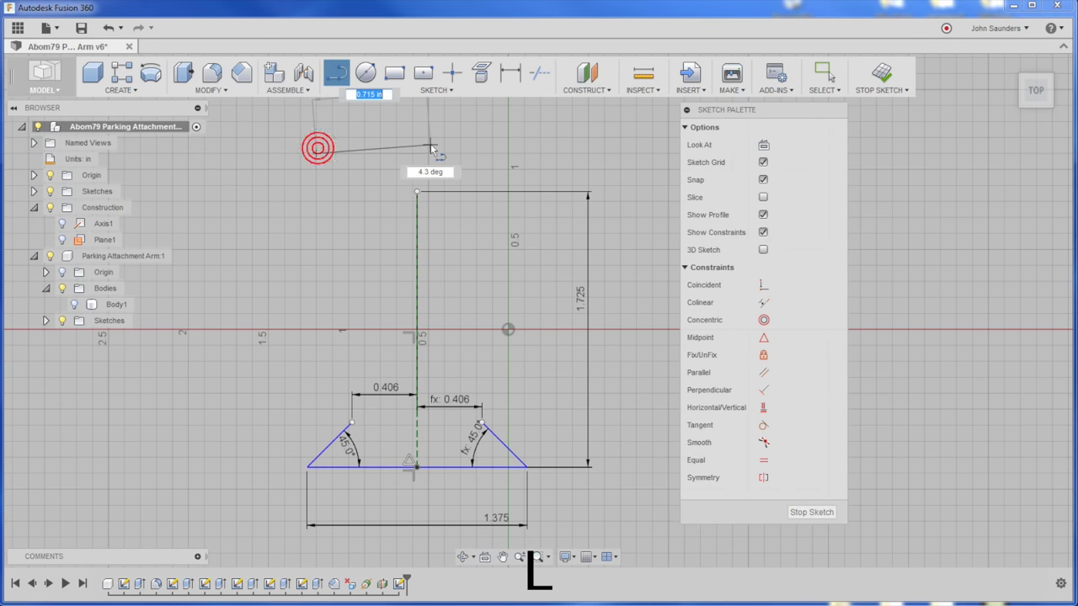
# - Draw a horizontal line 1.156 in long above the profile and make its midpoint coincident with the construction line's upper endpoint
pyautogui.click(412, 154)
pyautogui.press('d')
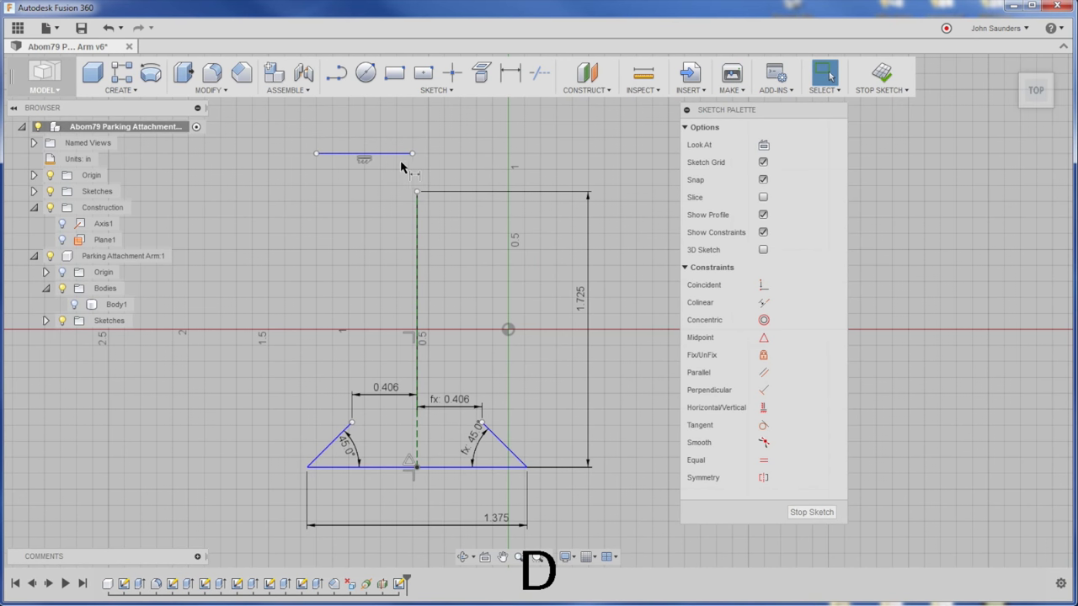
pyautogui.click(394, 153)
pyautogui.click(386, 138)
pyautogui.write('1.15')
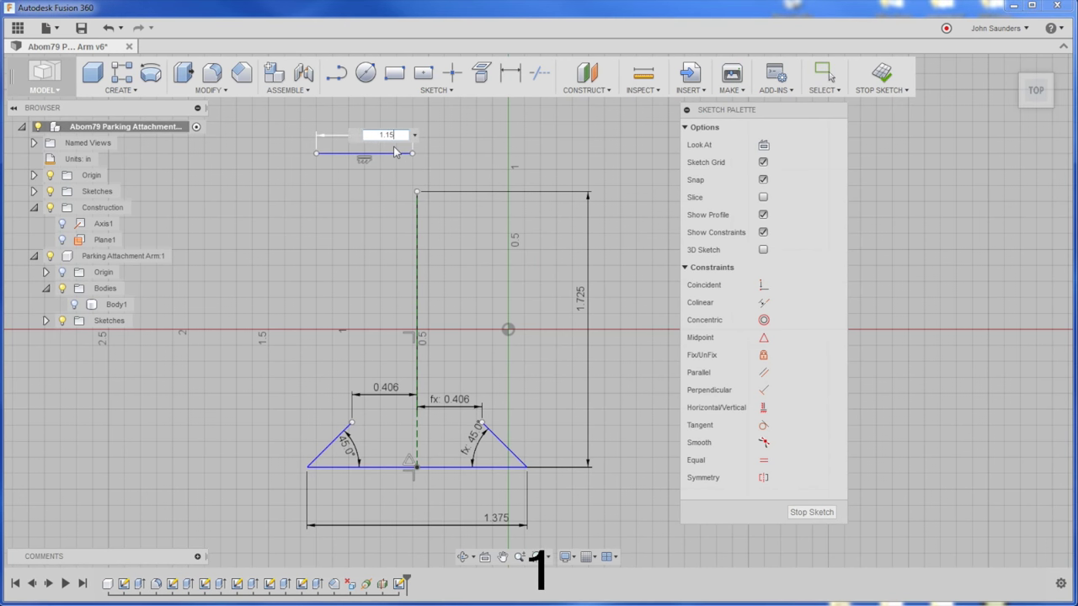
pyautogui.write('6')
pyautogui.press('Return')
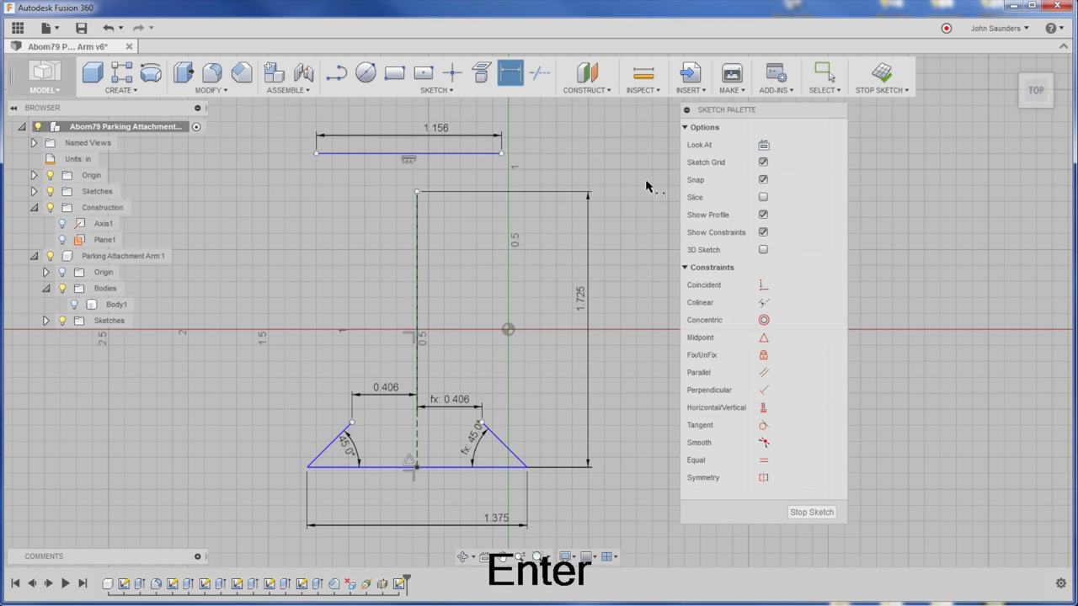
pyautogui.click(763, 286)
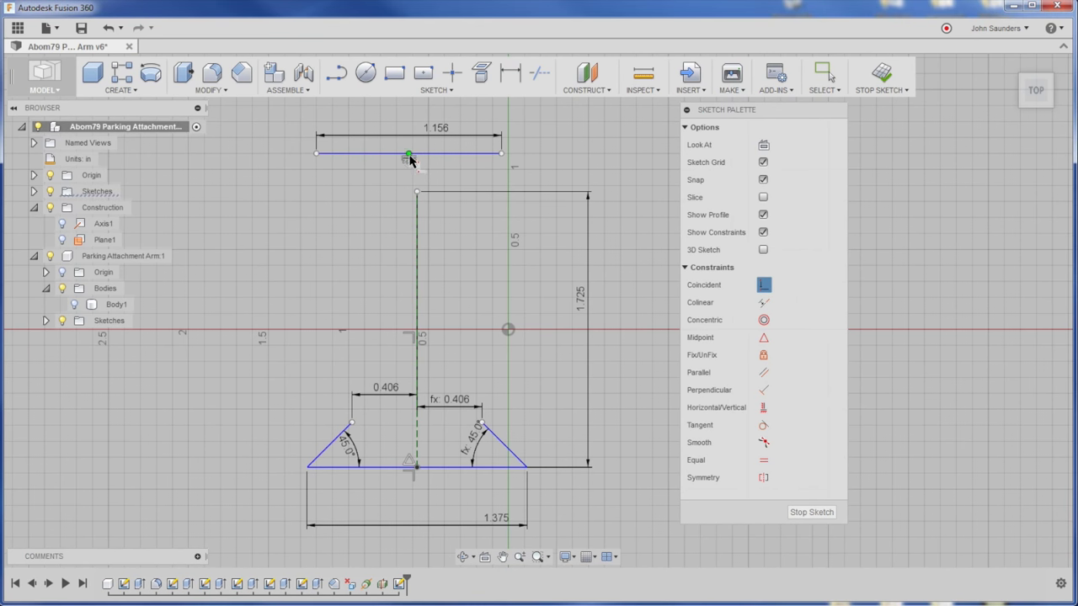
pyautogui.click(417, 192)
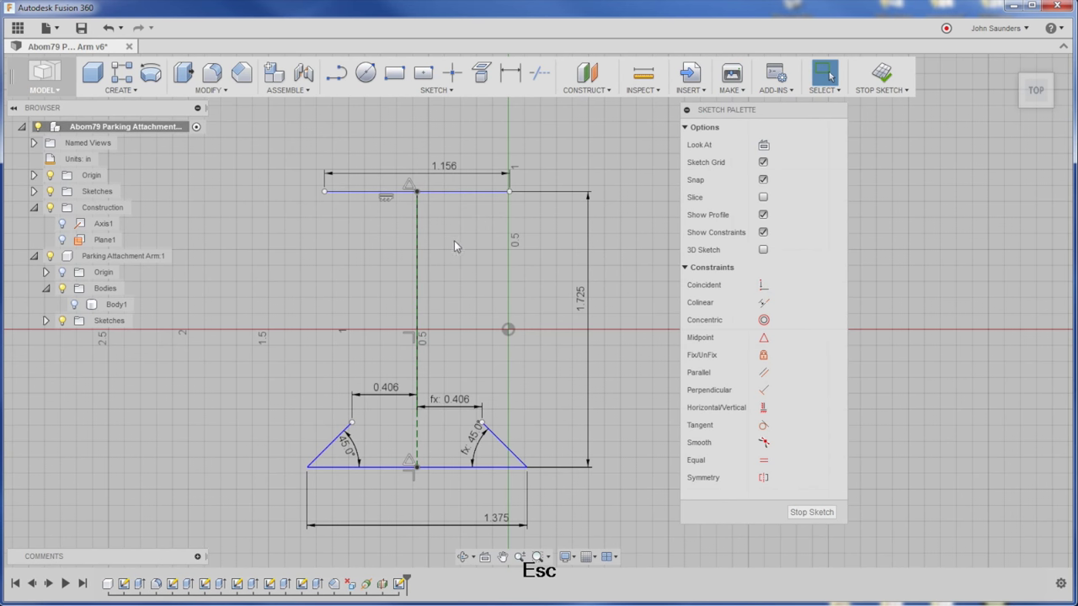
# - Try closing the profile with straight lines from both slanted lines' upper endpoints to the ends of the 1.156 in line
pyautogui.press('l')
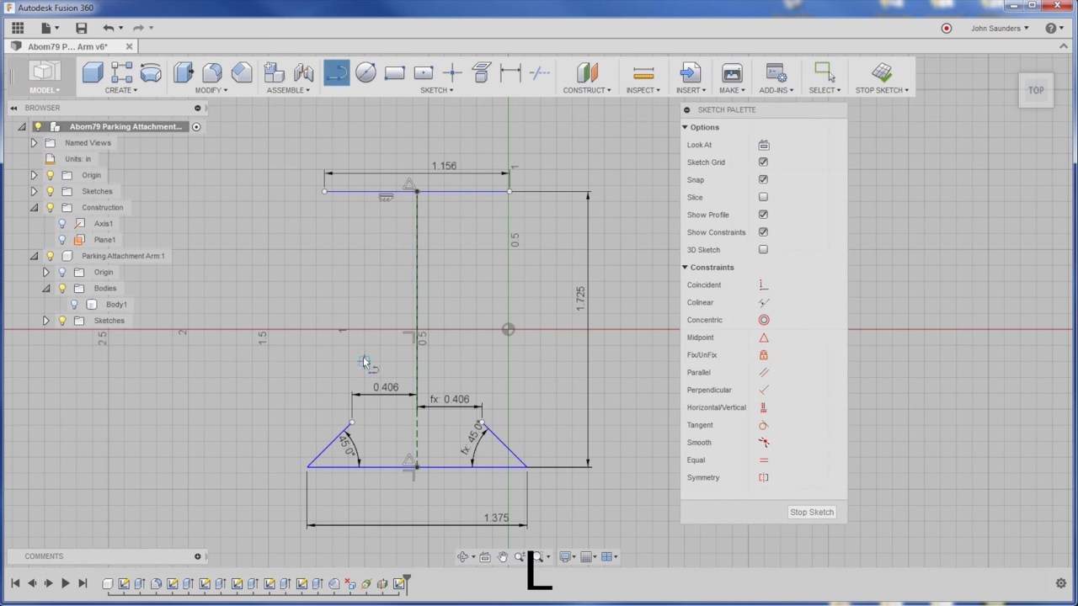
pyautogui.click(352, 424)
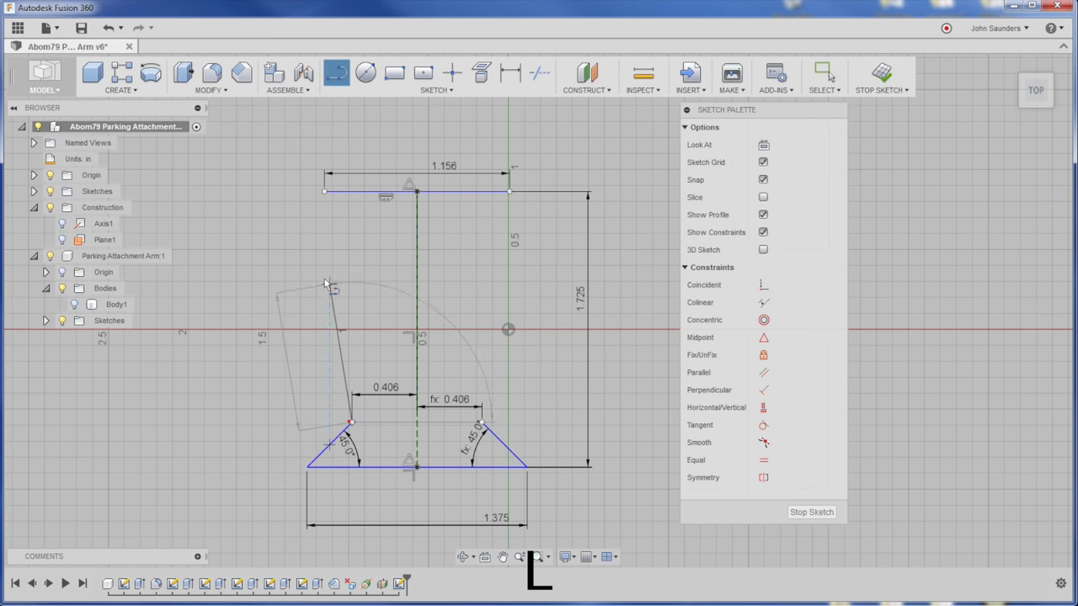
pyautogui.click(326, 191)
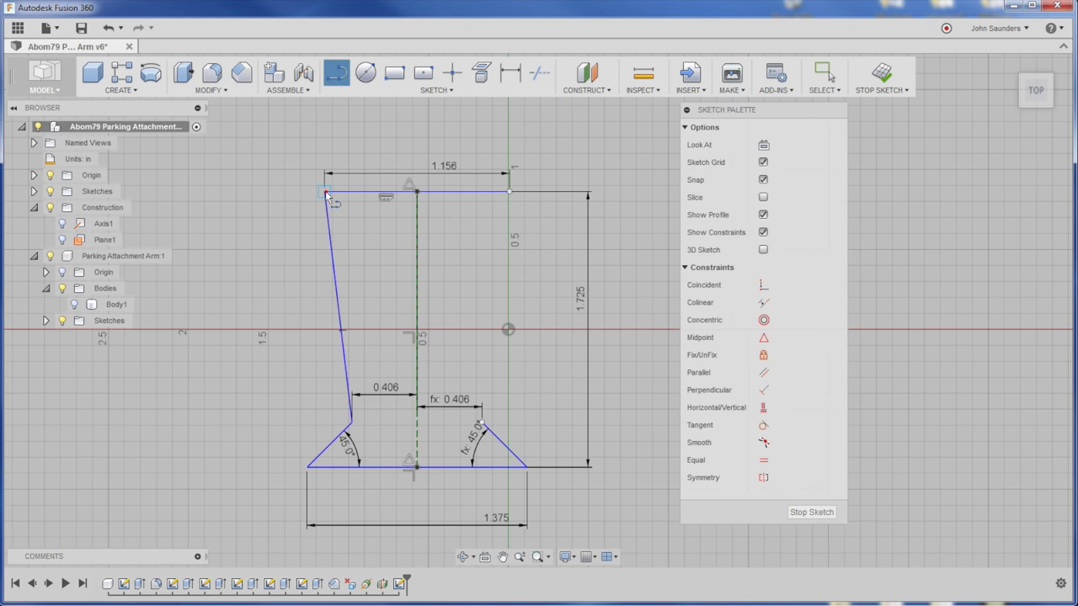
pyautogui.click(482, 426)
pyautogui.click(508, 192)
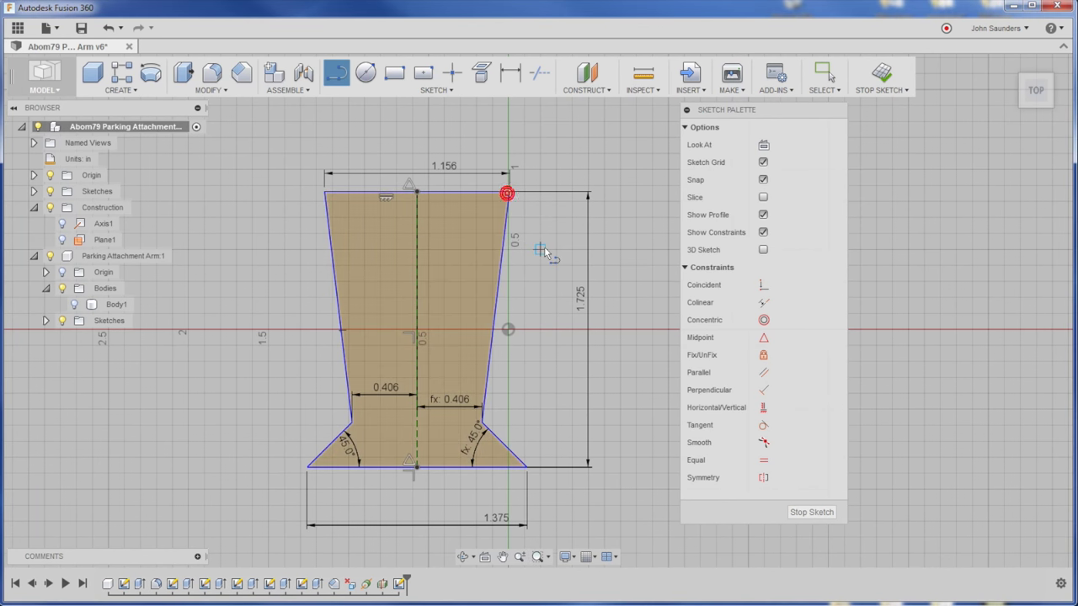
# - Try a reference dimension for the angle between the right side line and the upper horizontal line, and undo it with both side lines
pyautogui.press('d')
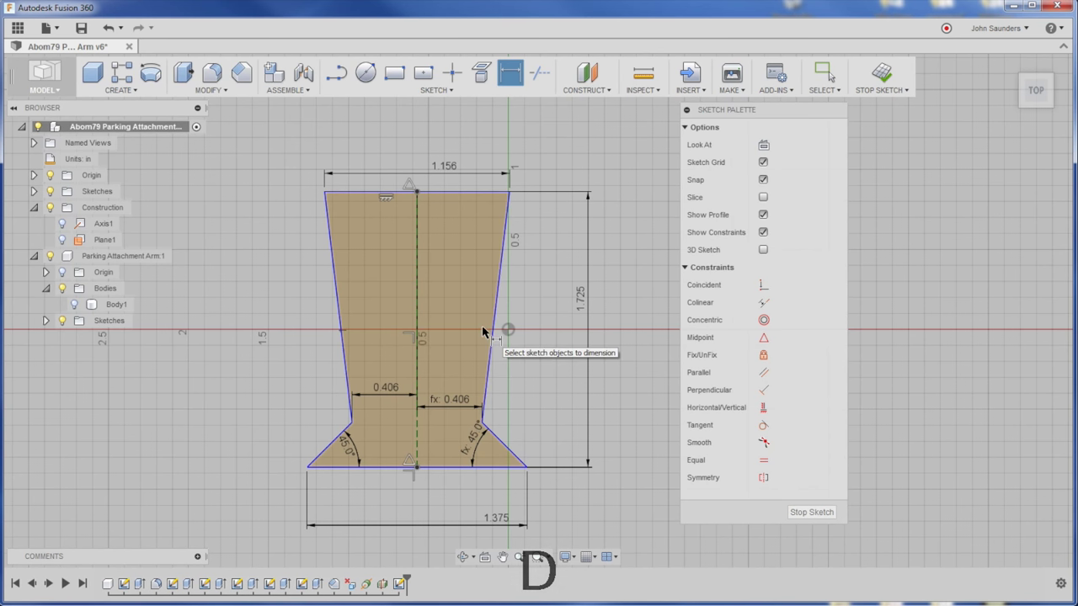
pyautogui.click(495, 301)
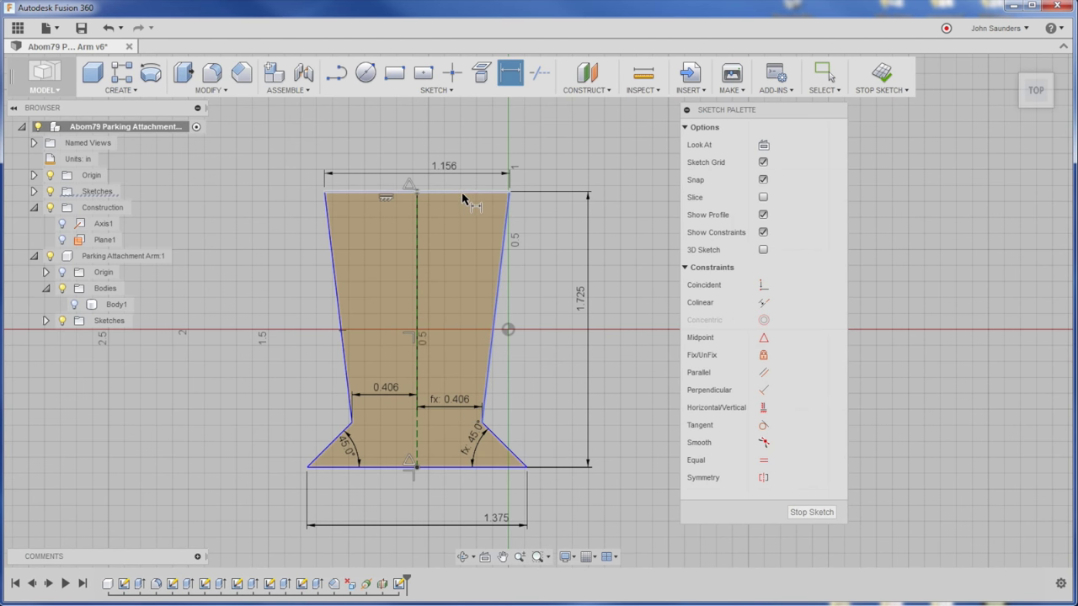
pyautogui.click(463, 194)
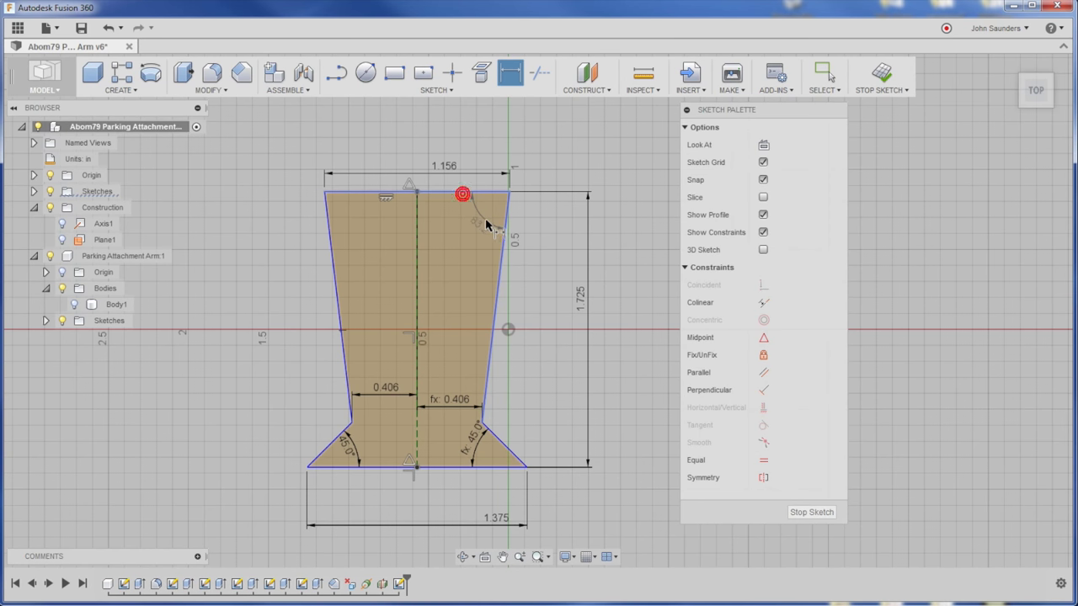
pyautogui.click(545, 177)
pyautogui.click(491, 357)
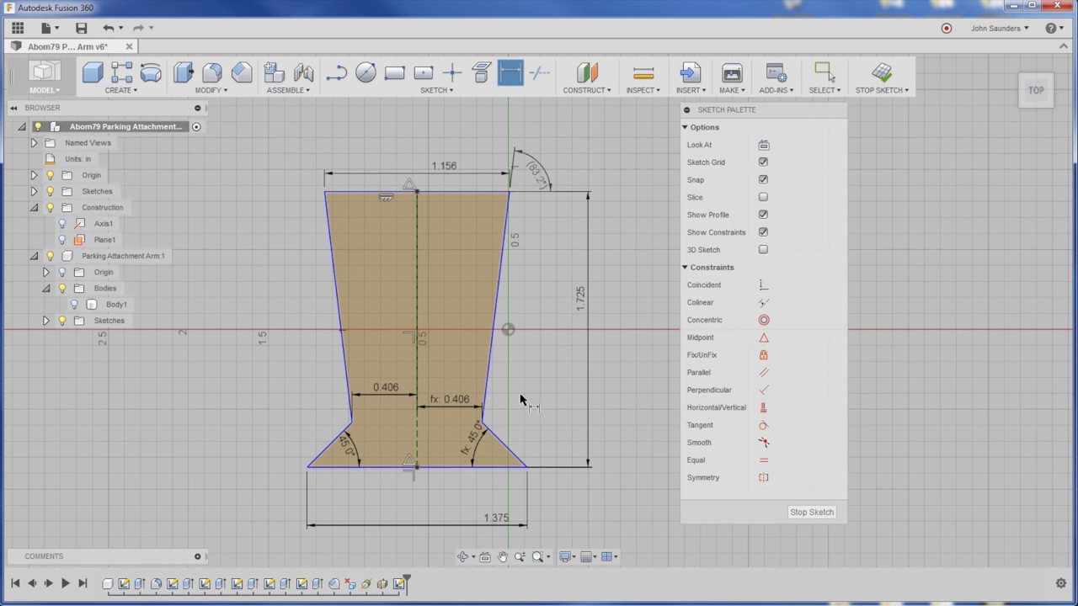
pyautogui.hotkey('ctrl', 'z')
pyautogui.hotkey('ctrl', 'z')
pyautogui.hotkey('ctrl', 'z')
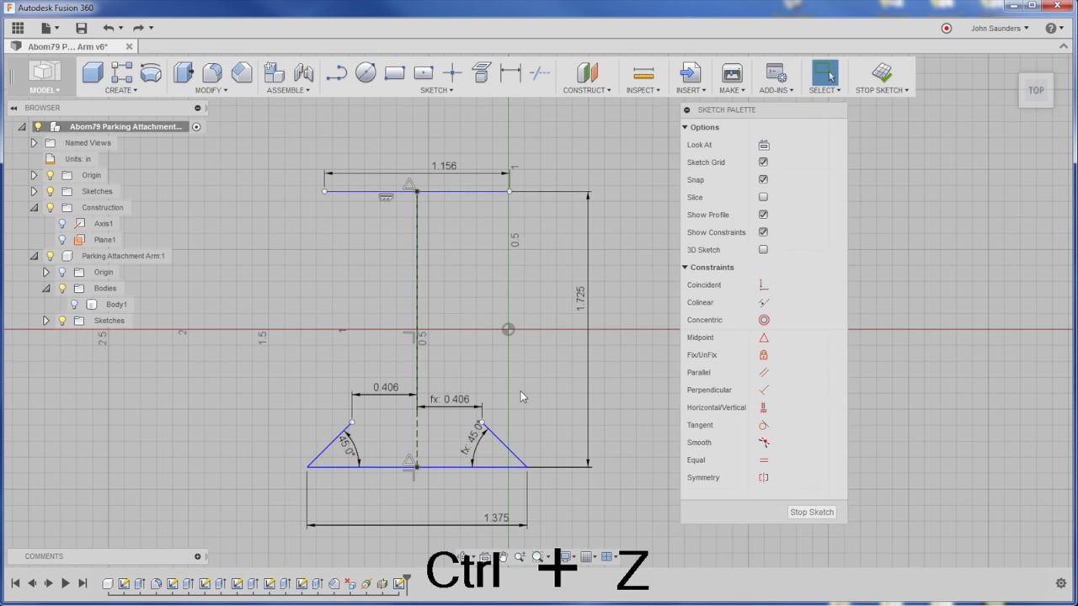
# - Draw a short vertical line up from the left slanted line's upper endpoint, continuing with a slanted line to the upper horizontal line's left end
pyautogui.press('l')
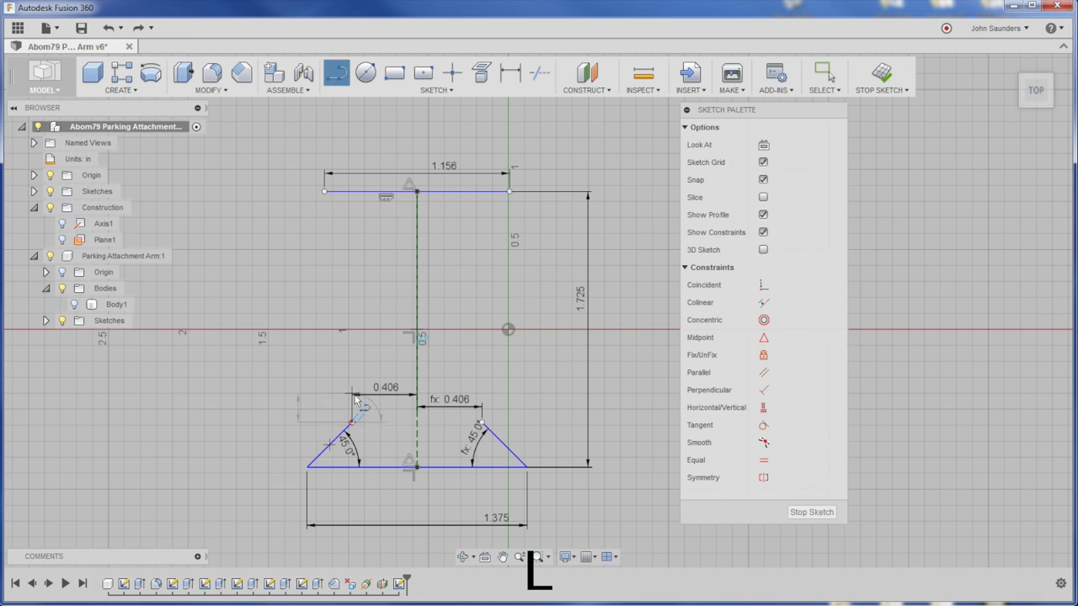
pyautogui.click(352, 366)
pyautogui.click(325, 192)
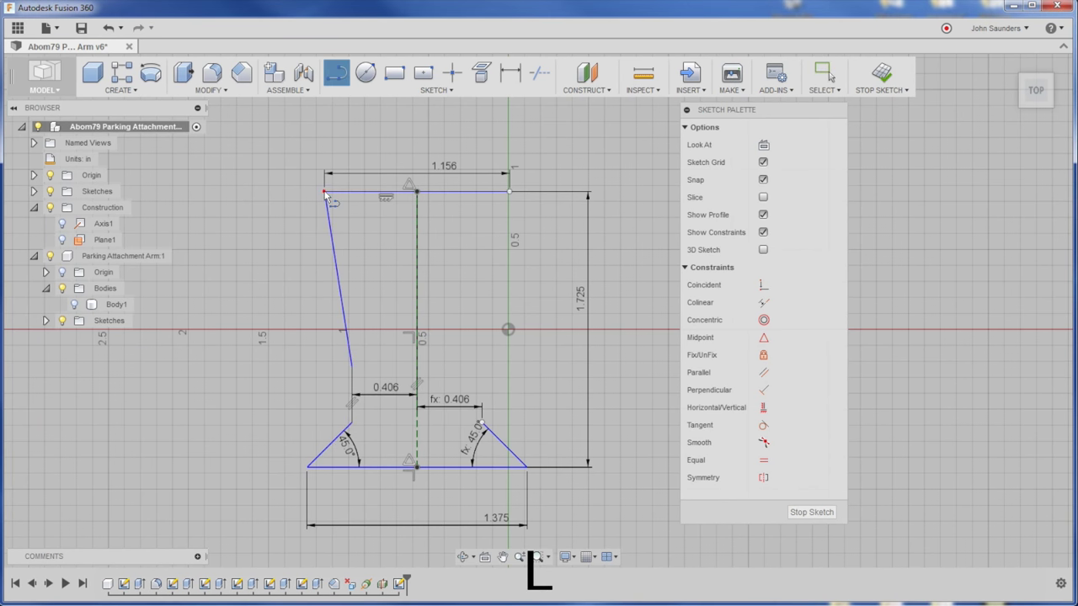
pyautogui.press('Escape')
# - Dimension the angle between the left tapered side line and the upper horizontal line to 80°
pyautogui.press('d')
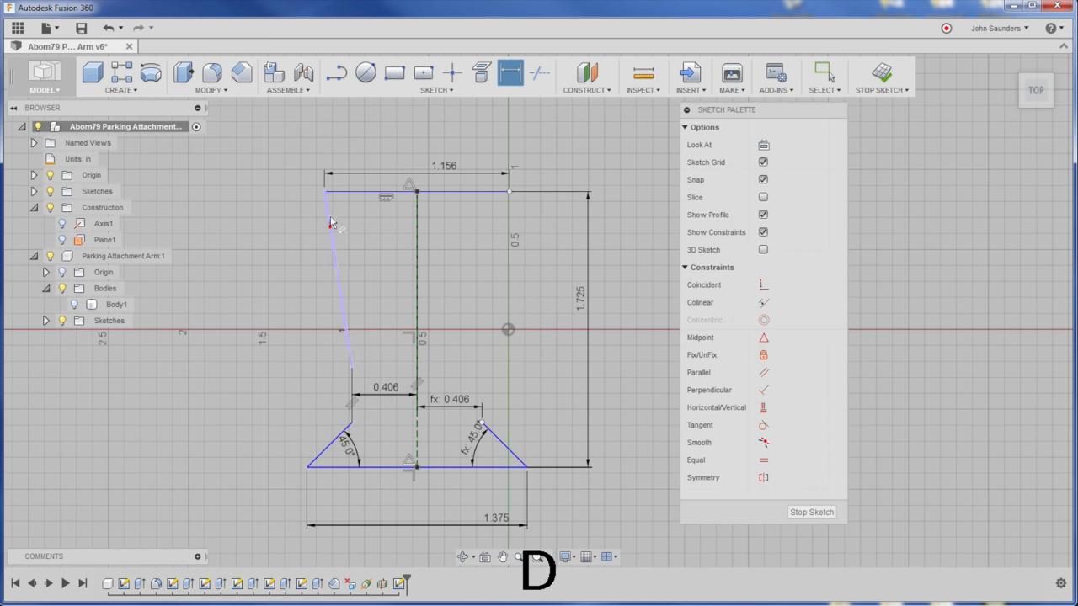
pyautogui.click(338, 191)
pyautogui.click(311, 158)
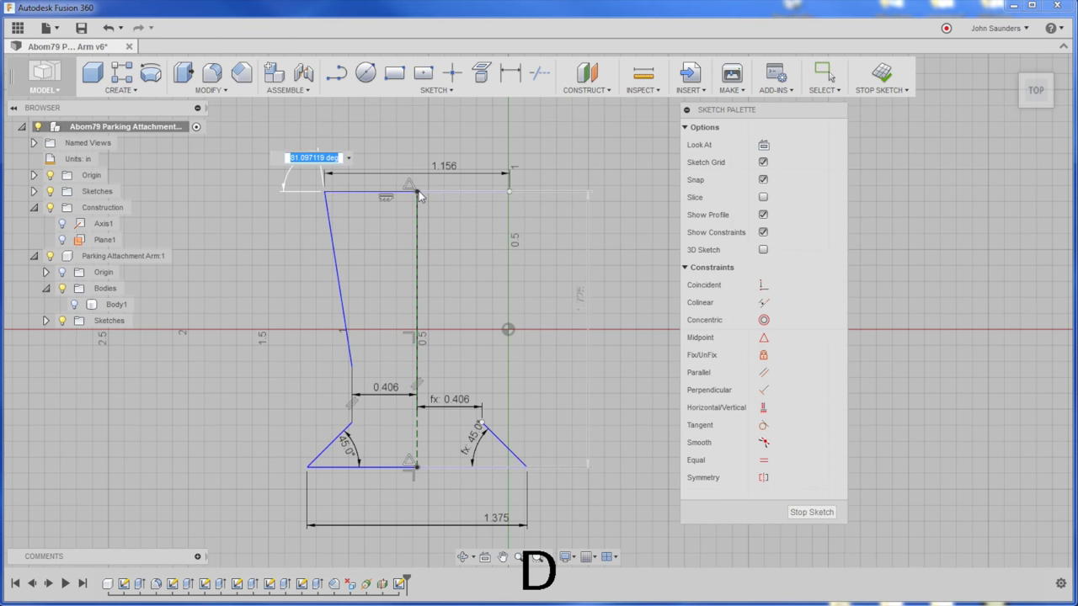
pyautogui.write('80')
pyautogui.press('Return')
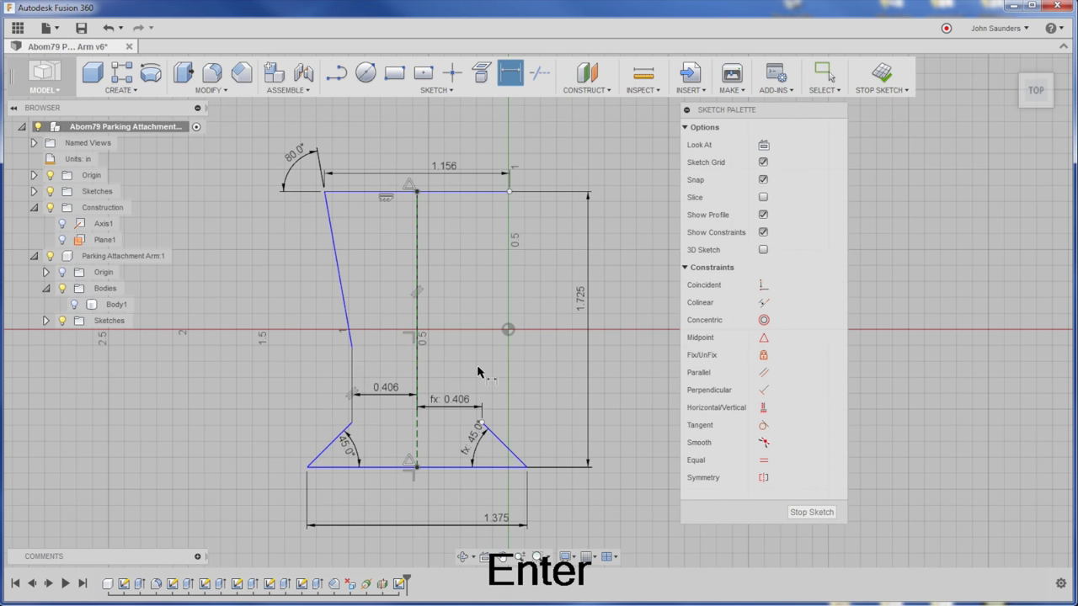
# - Close the profile's right side with a short vertical line from the slanted line's upper endpoint and a slanted line to the upper line's right end
pyautogui.press('l')
pyautogui.click(480, 422)
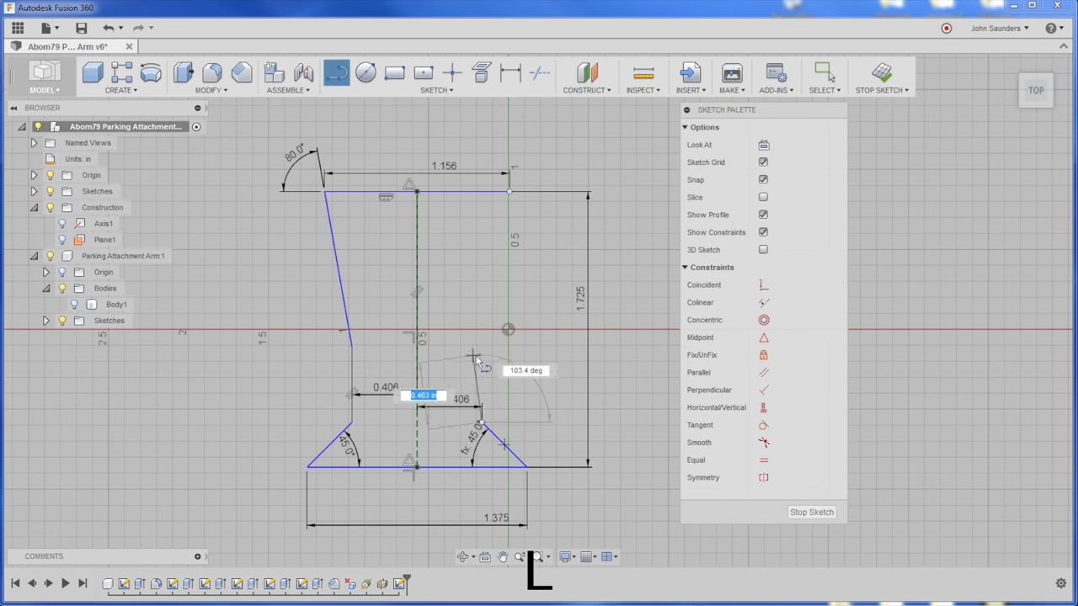
pyautogui.click(481, 361)
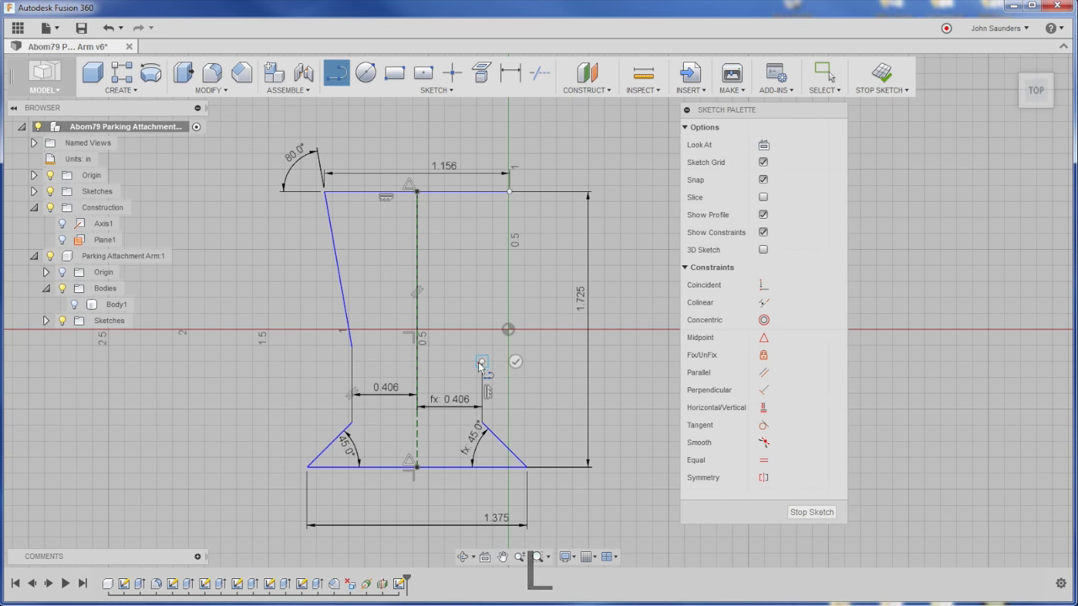
pyautogui.click(508, 192)
# - Dimension the right tapered side line's angle to the upper horizontal line, linking it to the left angle's parameter d41
pyautogui.press('d')
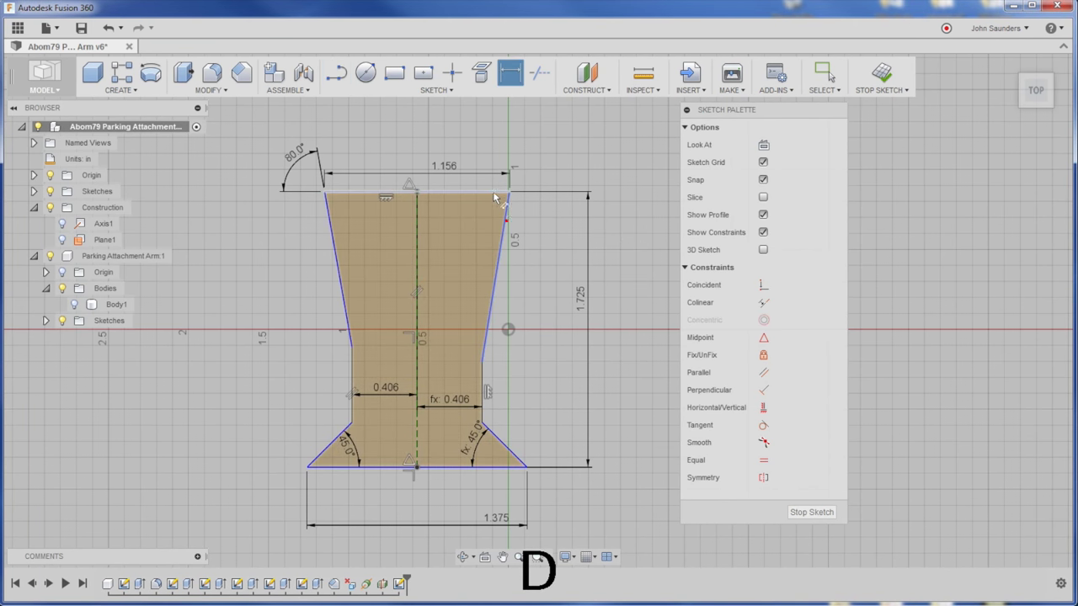
pyautogui.click(497, 199)
pyautogui.click(491, 192)
pyautogui.click(544, 175)
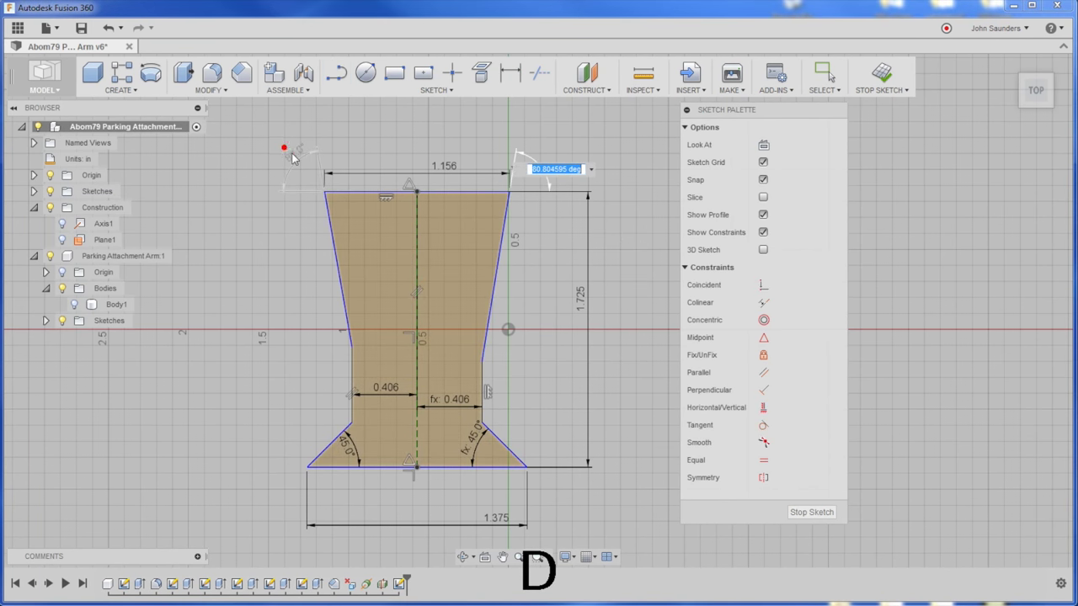
pyautogui.write('d41')
pyautogui.press('Return')
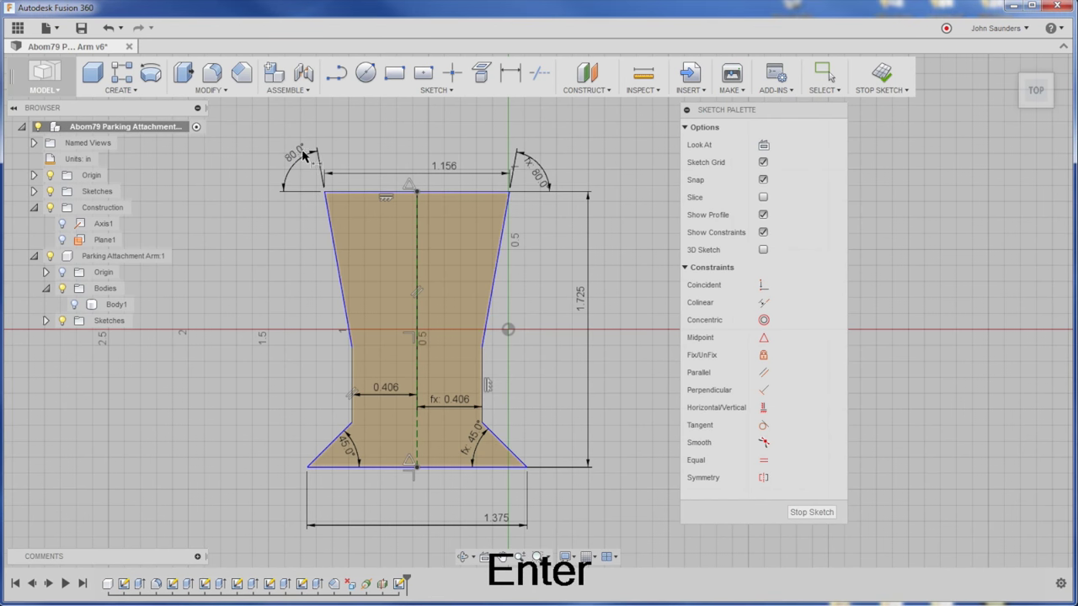
# - Finish the profile sketch and show Body1 to view the profile inside the arm's bore
pyautogui.scroll(3, 493, 370)
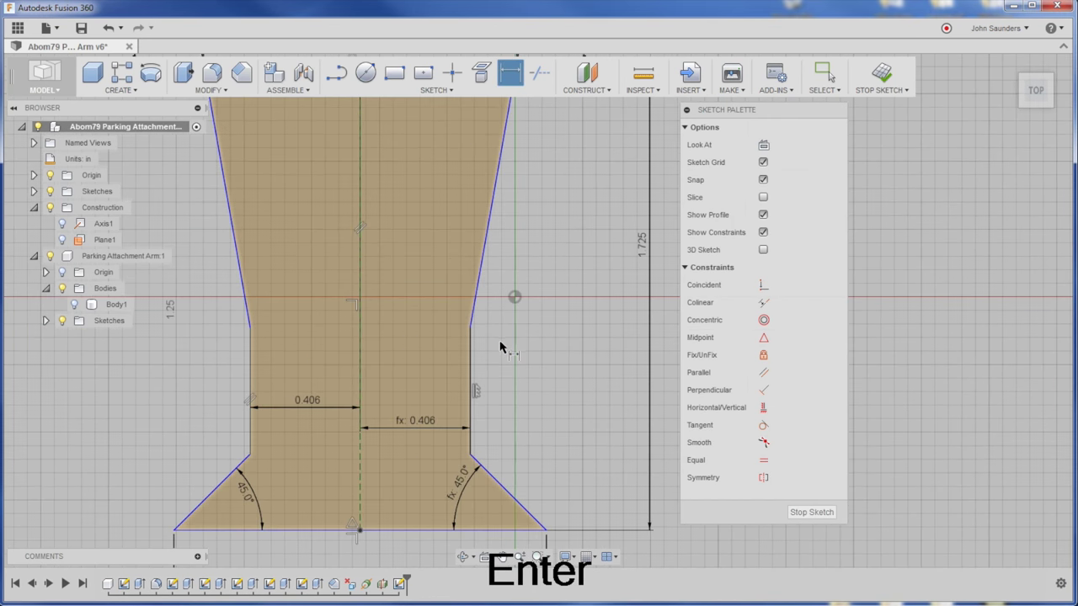
pyautogui.scroll(-3, 501, 347)
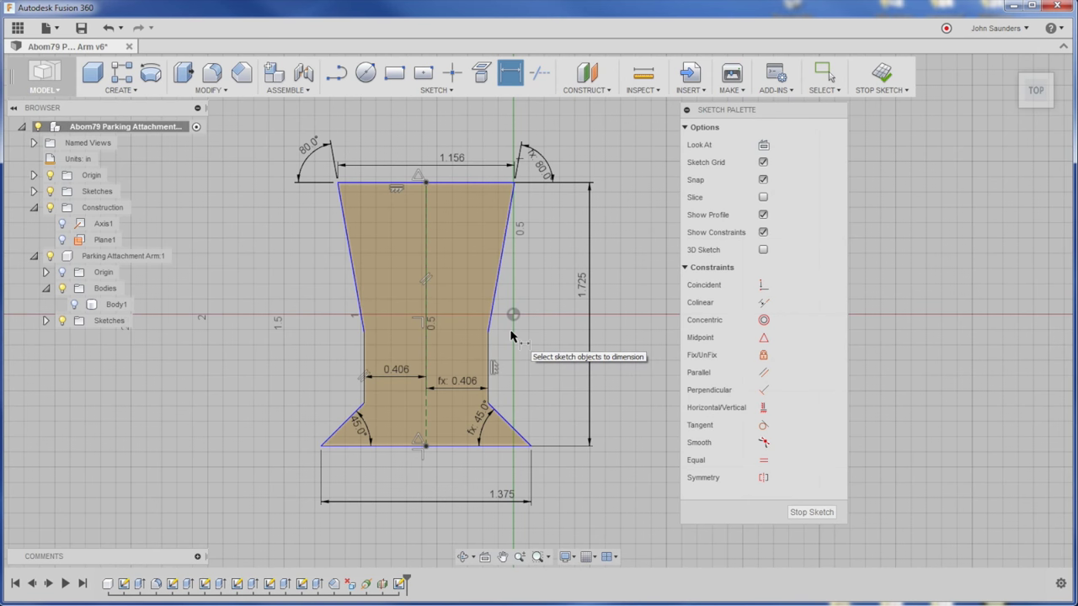
pyautogui.scroll(-1, 511, 335)
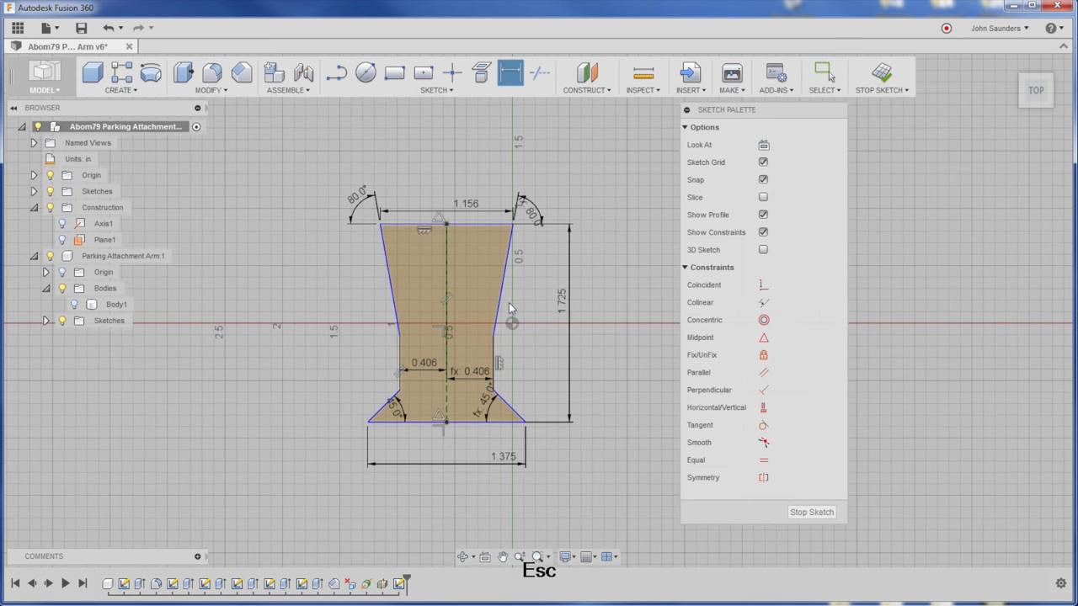
pyautogui.press('Escape')
pyautogui.press('a')
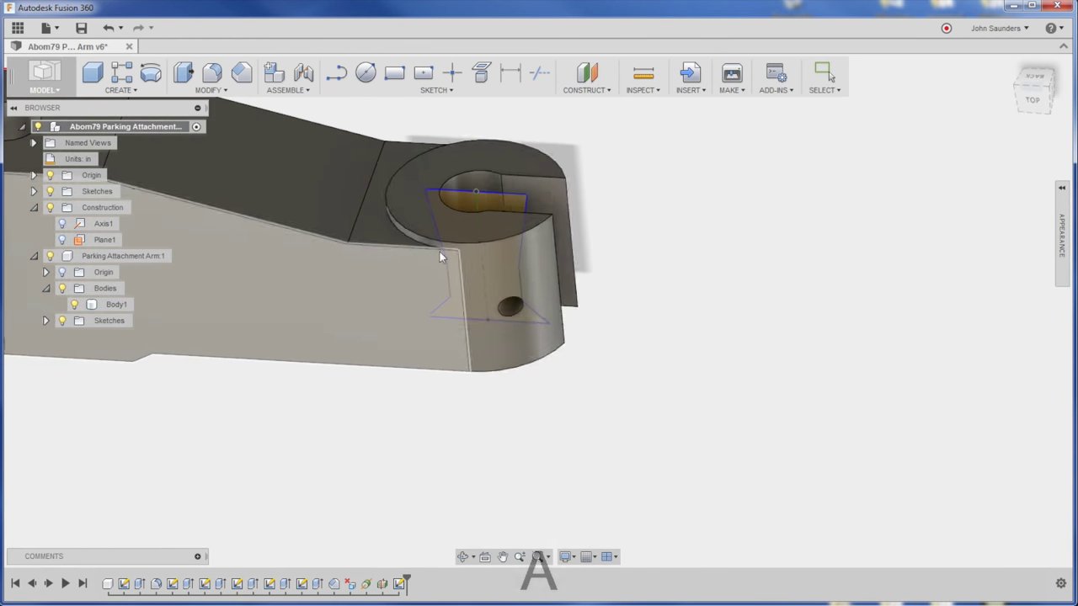
pyautogui.keyDown('shift'); pyautogui.moveTo(440, 252); pyautogui.dragTo(637, 360, button='middle'); pyautogui.keyUp('shift')
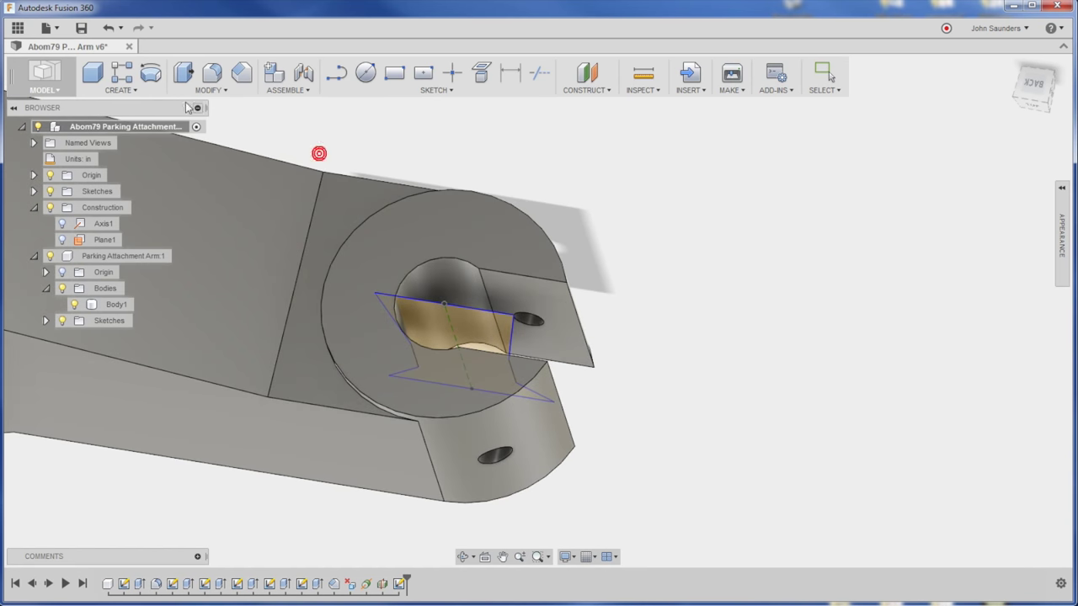
pyautogui.click(121, 91)
pyautogui.click(106, 236)
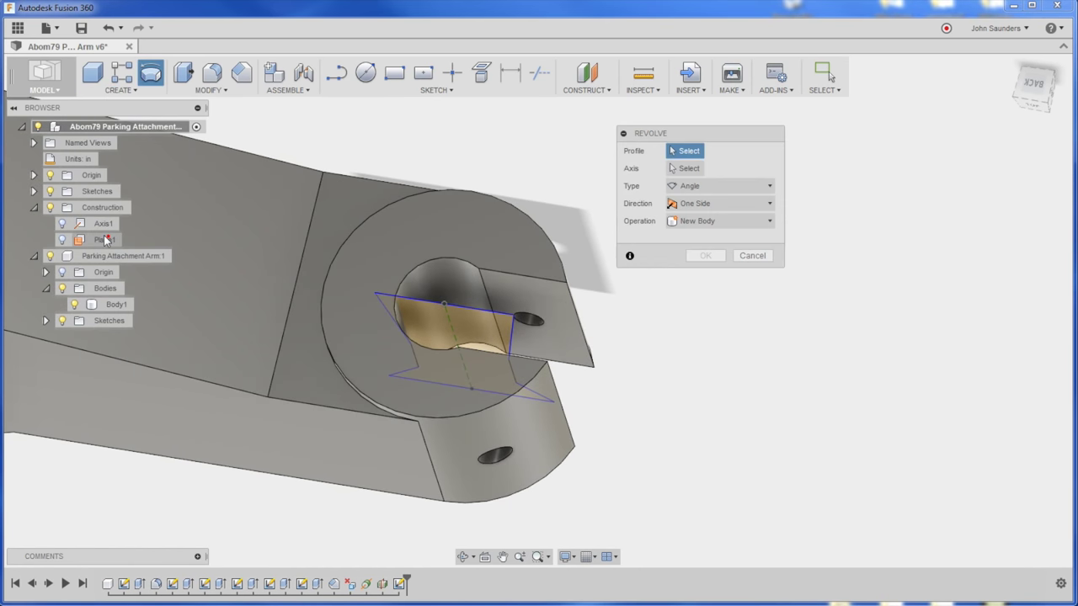
pyautogui.click(429, 319)
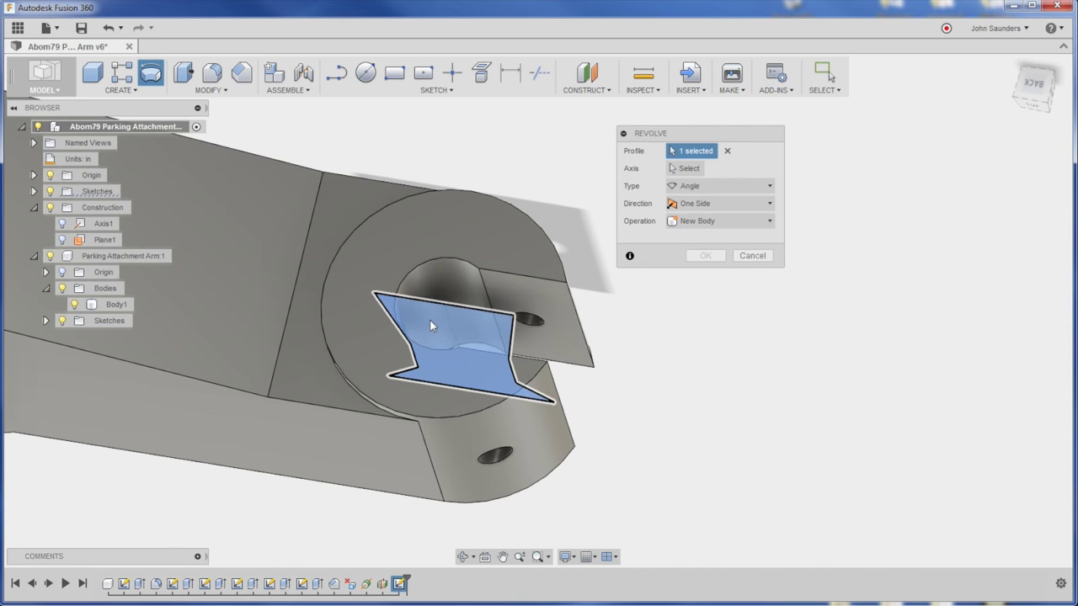
pyautogui.click(684, 168)
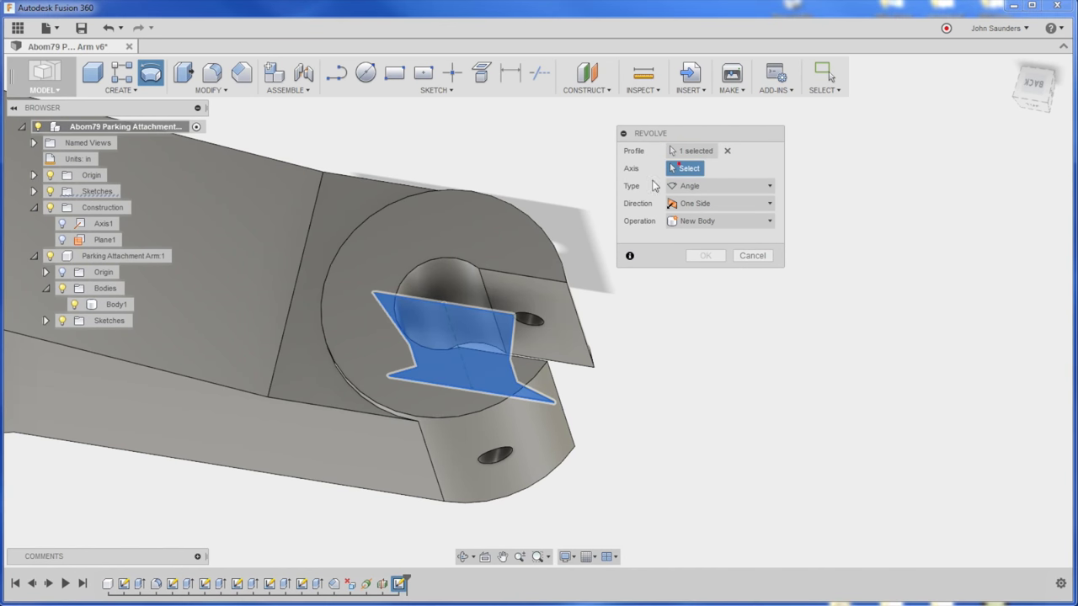
pyautogui.click(446, 320)
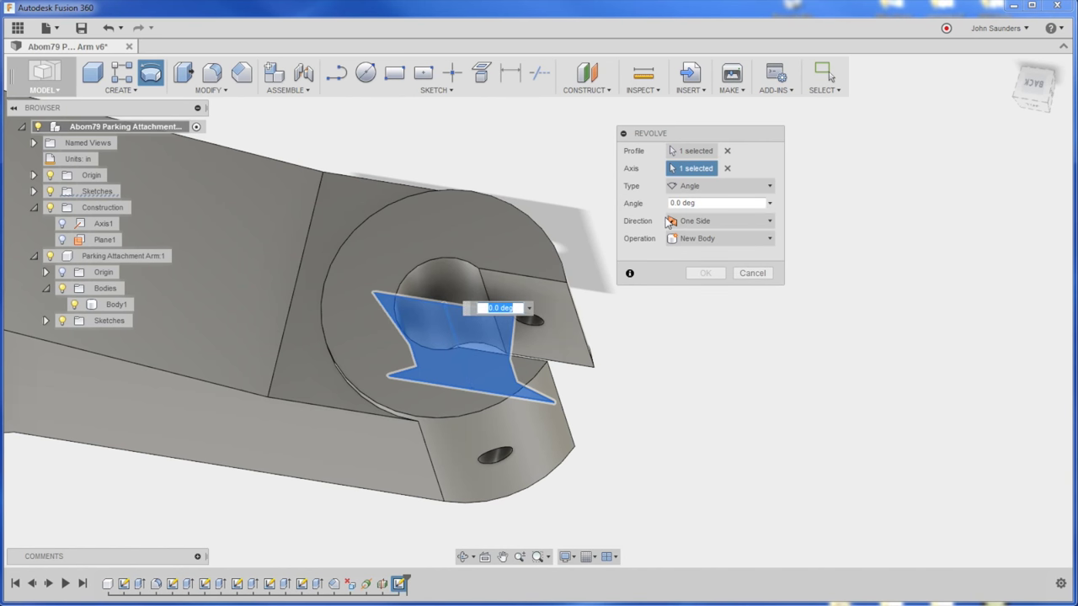
pyautogui.click(704, 239)
pyautogui.click(706, 272)
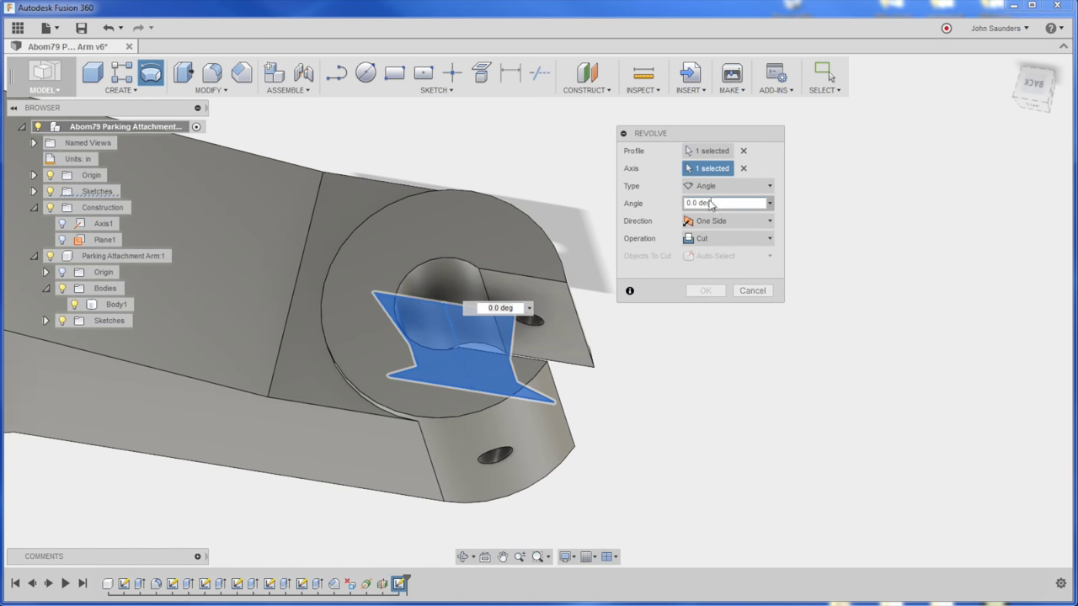
pyautogui.click(752, 291)
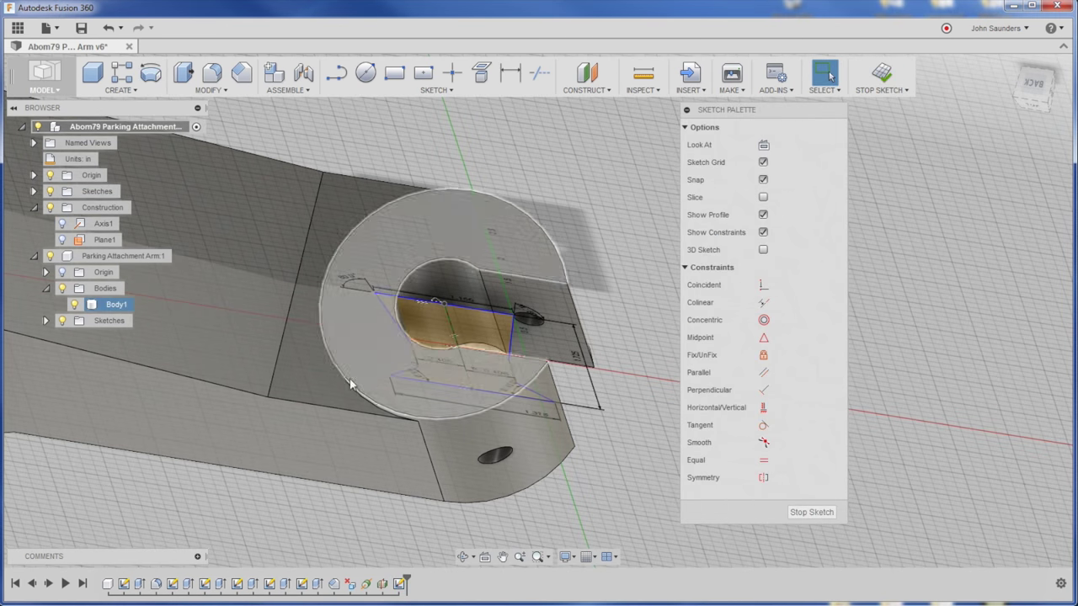
# - Reopen the bore profile sketch and convert its dashed centreline from construction to a normal line, splitting the profile in half
pyautogui.click(450, 325)
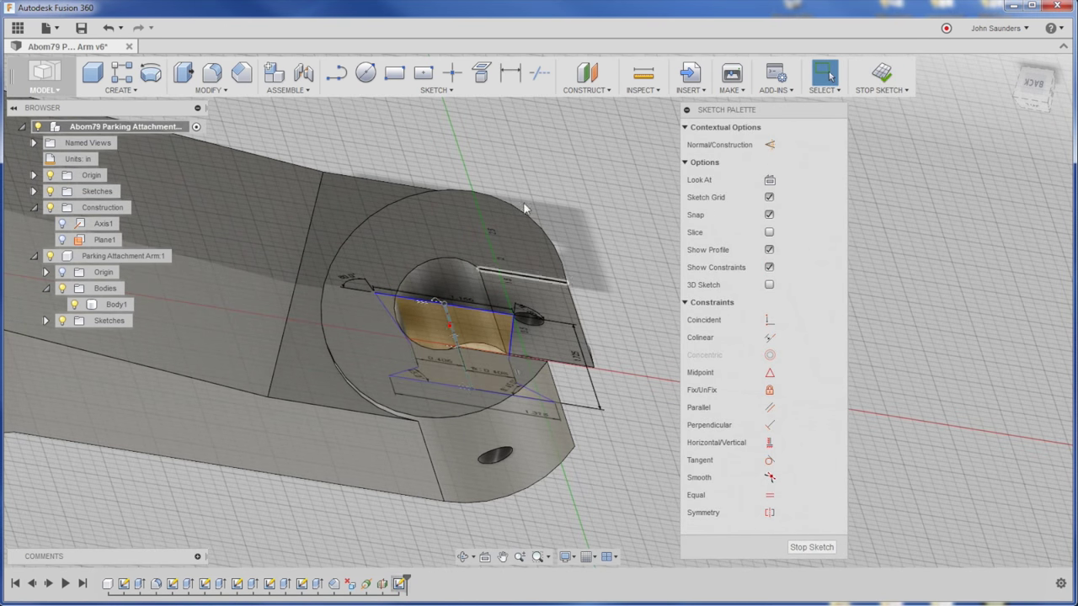
pyautogui.click(615, 144)
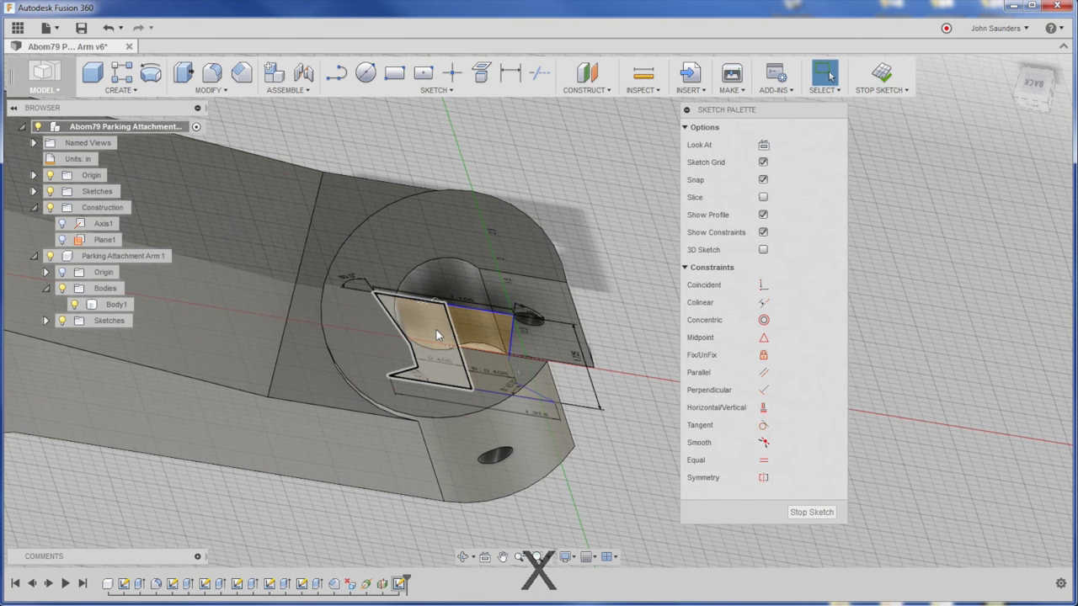
pyautogui.hotkey('ctrl', 'z')
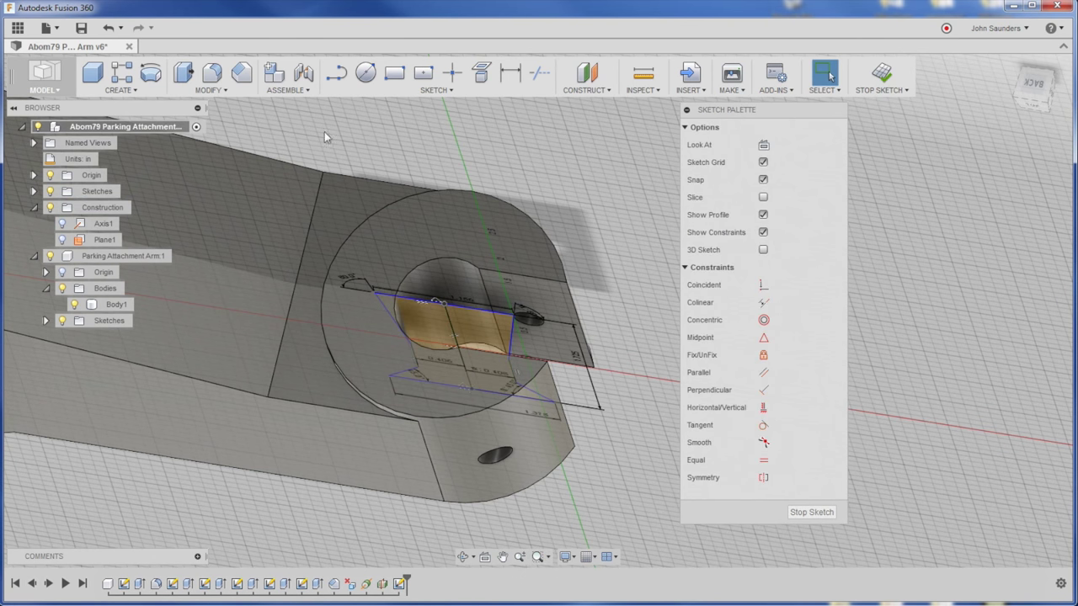
# - Revolve the left half of the profile 360° about the bore's centreline as a cut through the arm
pyautogui.click(149, 76)
pyautogui.click(431, 322)
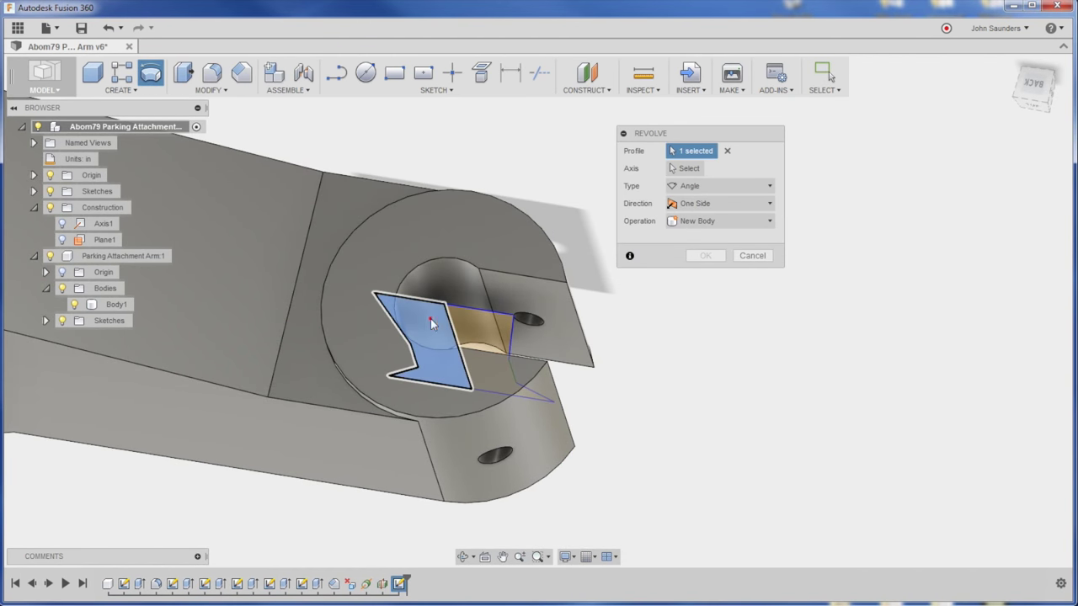
pyautogui.click(685, 169)
pyautogui.click(497, 323)
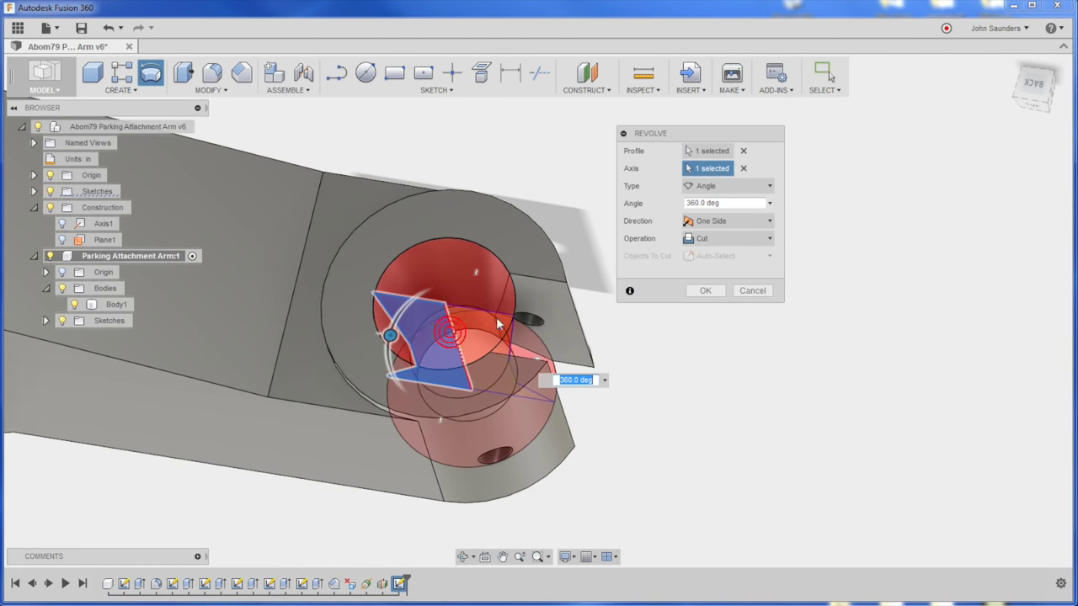
pyautogui.click(705, 290)
# - Measure the circular rim edges at both ends of the tapered bore
pyautogui.keyDown('shift'); pyautogui.moveTo(693, 396); pyautogui.dragTo(623, 313, button='middle'); pyautogui.keyUp('shift')
pyautogui.keyDown('shift'); pyautogui.moveTo(485, 415); pyautogui.dragTo(735, 210, button='middle'); pyautogui.keyUp('shift')
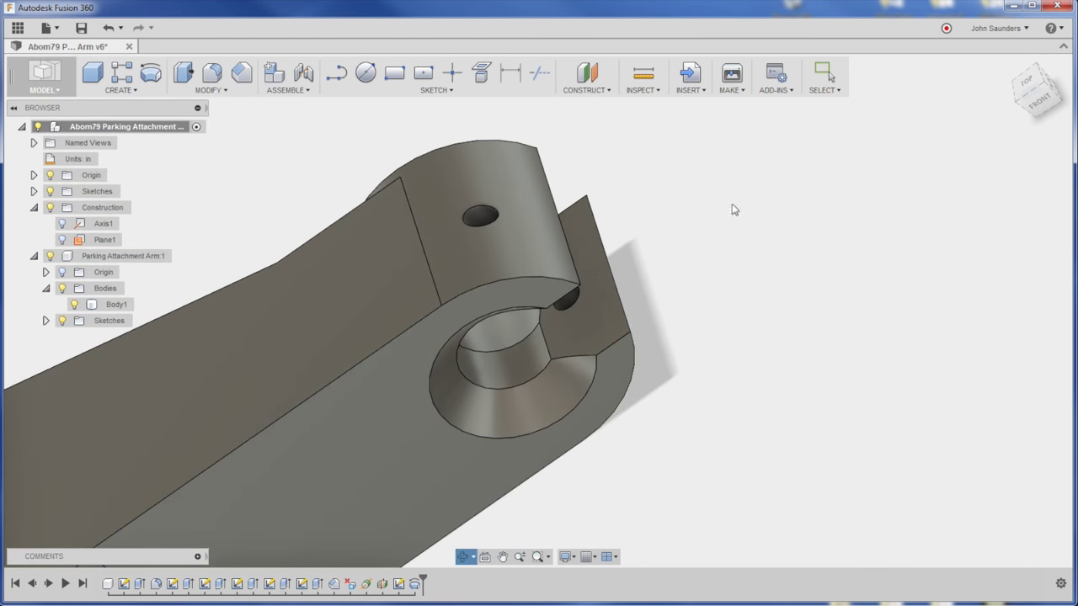
pyautogui.press('i')
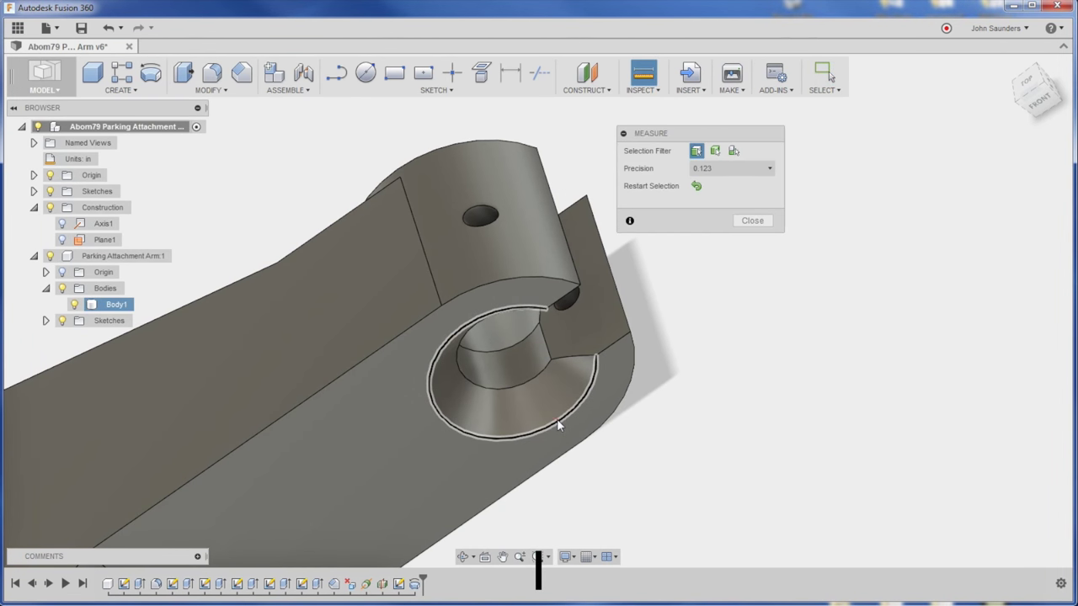
pyautogui.click(557, 420)
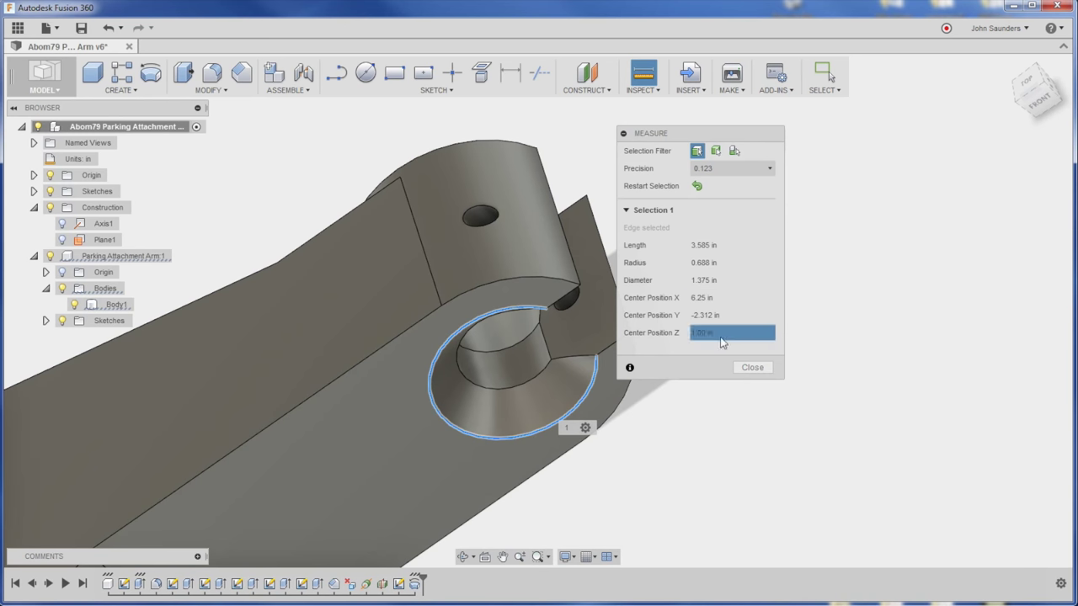
pyautogui.click(808, 426)
pyautogui.keyDown('shift'); pyautogui.moveTo(808, 426); pyautogui.dragTo(681, 410, button='middle'); pyautogui.keyUp('shift')
pyautogui.click(415, 199)
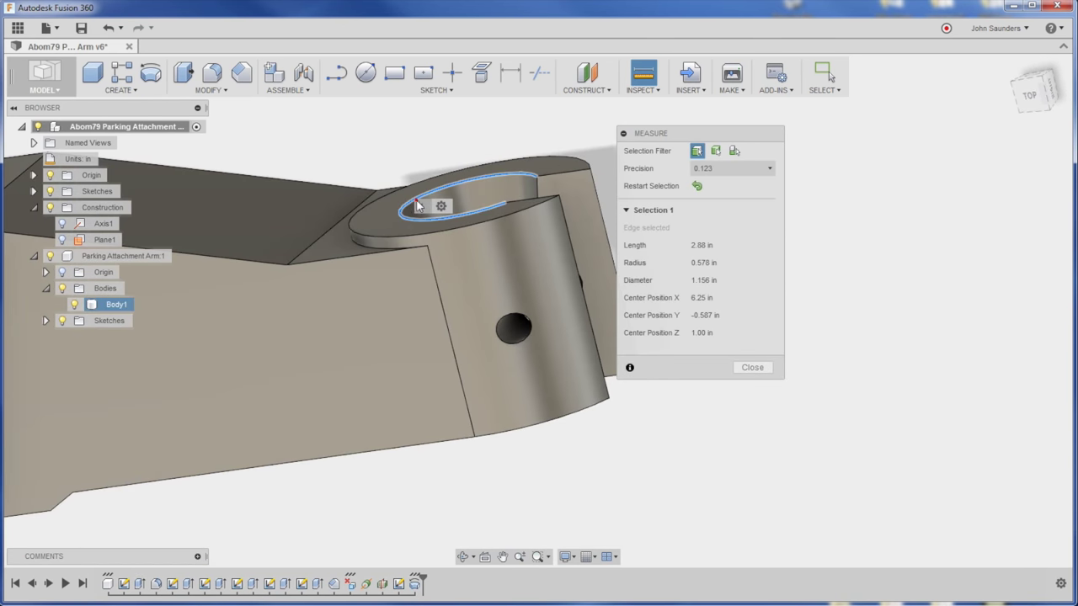
# - Measure the bore's long tapered face against a vertex on its rim, reselect the face alone, and close the measurement
pyautogui.keyDown('shift'); pyautogui.moveTo(906, 376); pyautogui.dragTo(704, 402, button='middle'); pyautogui.keyUp('shift')
pyautogui.click(658, 429)
pyautogui.click(448, 295)
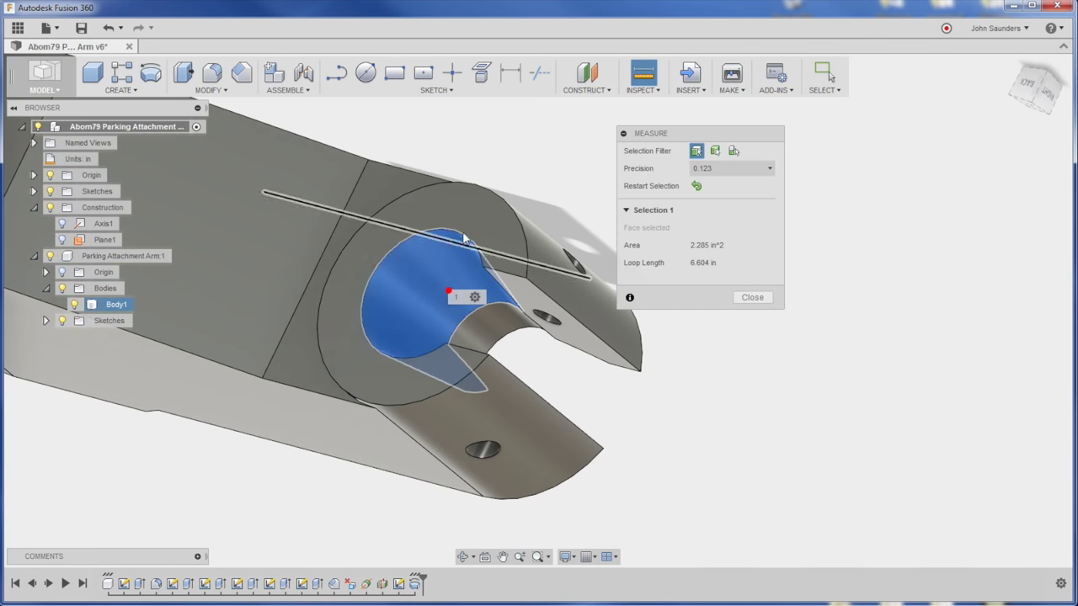
pyautogui.click(477, 212)
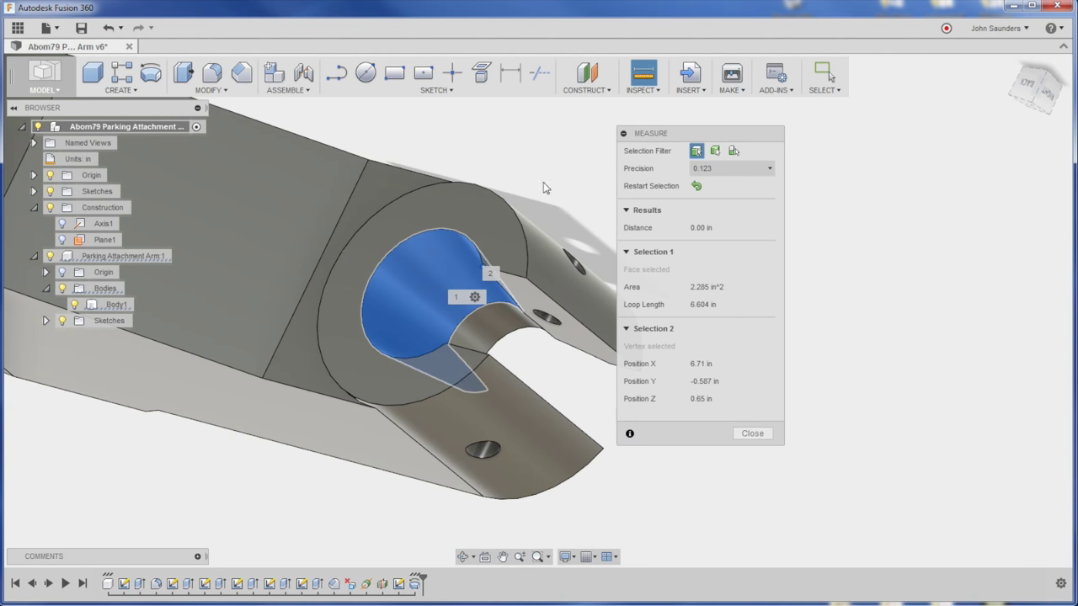
pyautogui.click(731, 170)
pyautogui.click(731, 173)
pyautogui.click(524, 157)
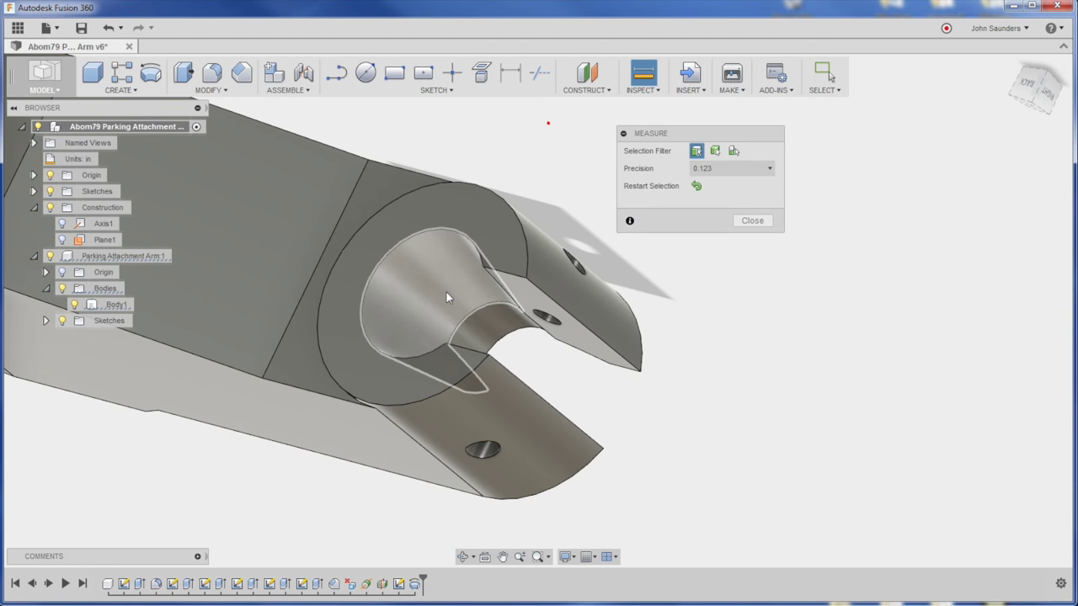
pyautogui.click(445, 290)
pyautogui.click(512, 141)
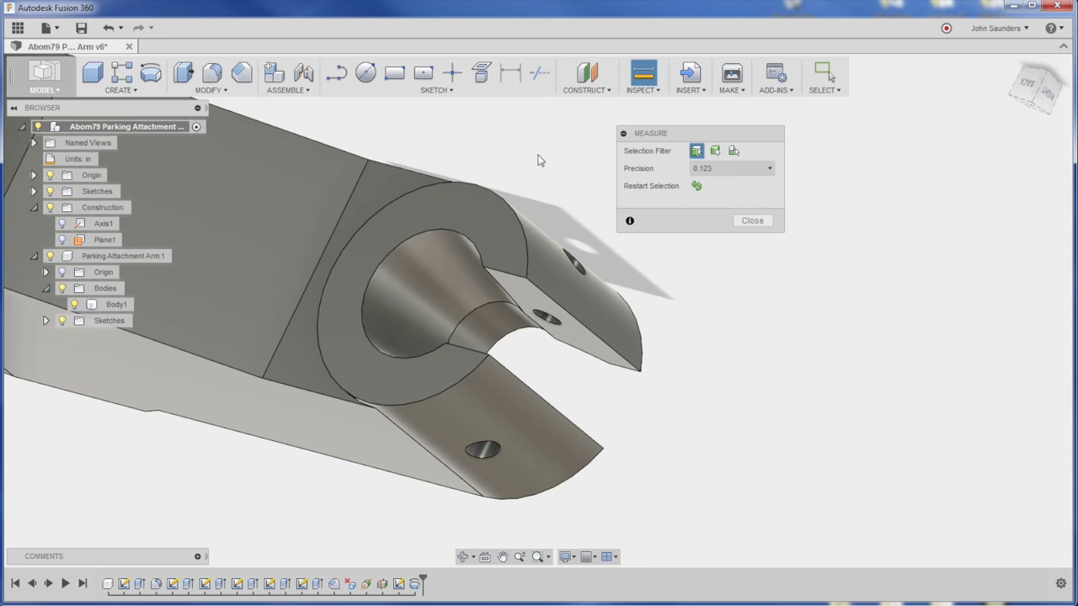
pyautogui.click(751, 218)
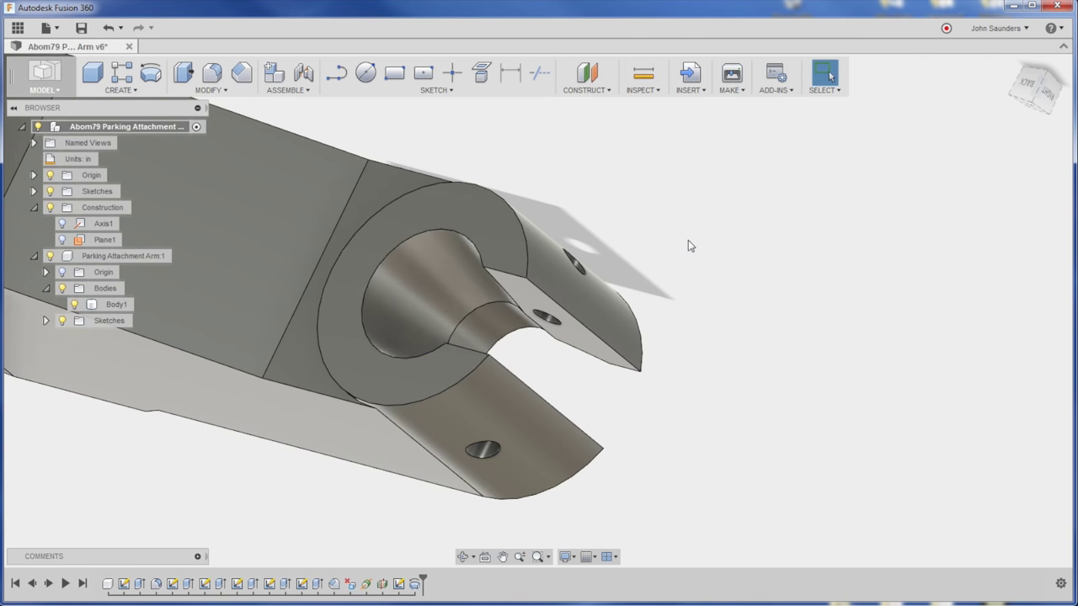
# - Open the revolve's profile sketch from the design history, check its taper angles and diameters, and finish the sketch
pyautogui.rightClick(398, 583)
pyautogui.click(421, 560)
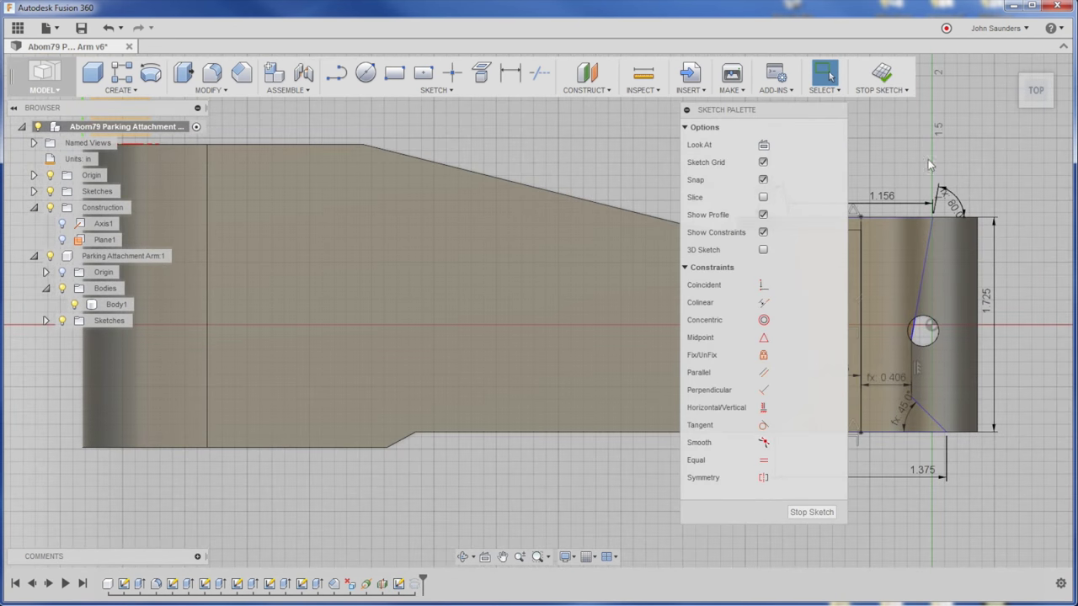
pyautogui.moveTo(928, 159); pyautogui.dragTo(649, 169, button='middle')
pyautogui.scroll(2, 539, 250)
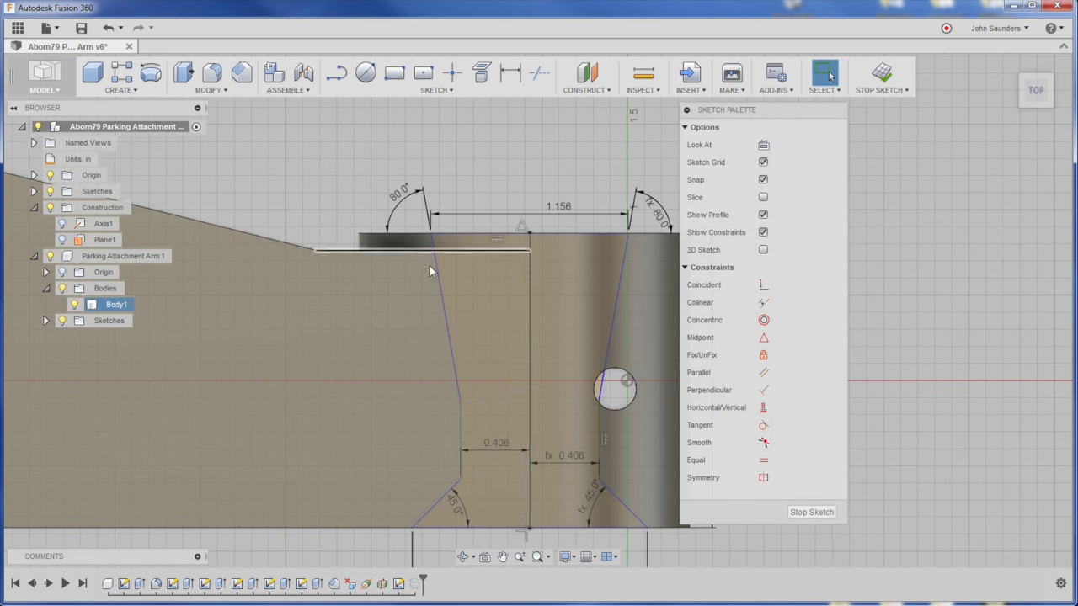
pyautogui.scroll(-2, 476, 179)
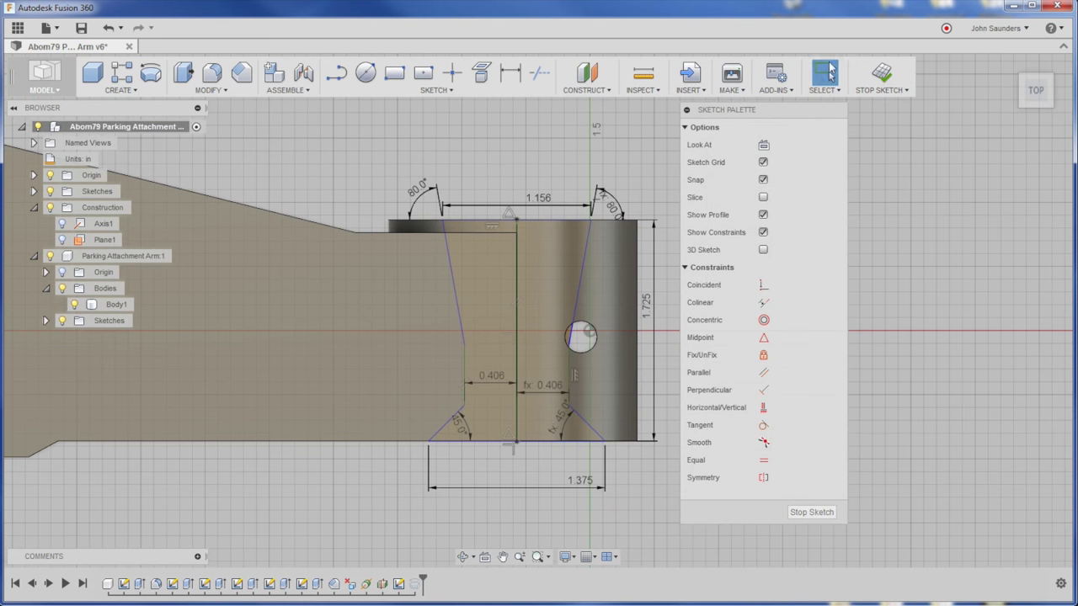
pyautogui.click(881, 74)
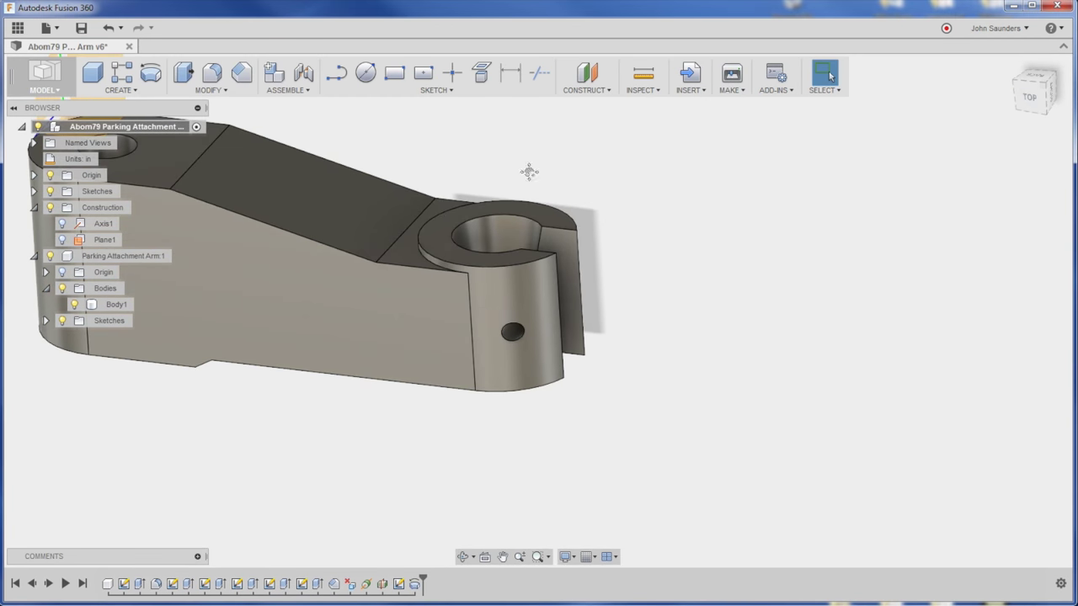